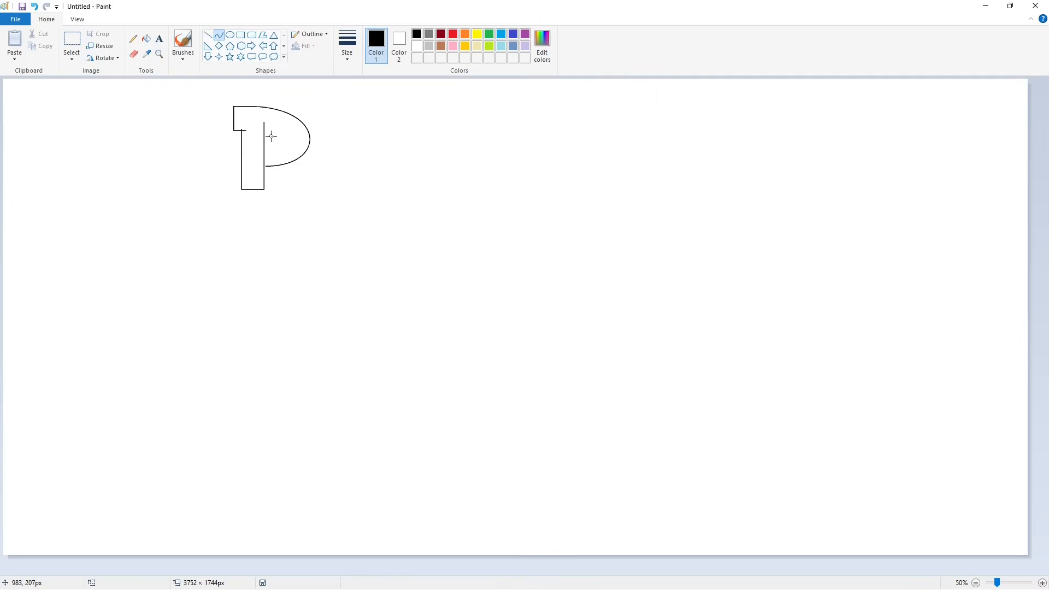
# Fill the letter P with solid black and trim its upper edge with a white line.
pyautogui.scroll(1, 703, 404)
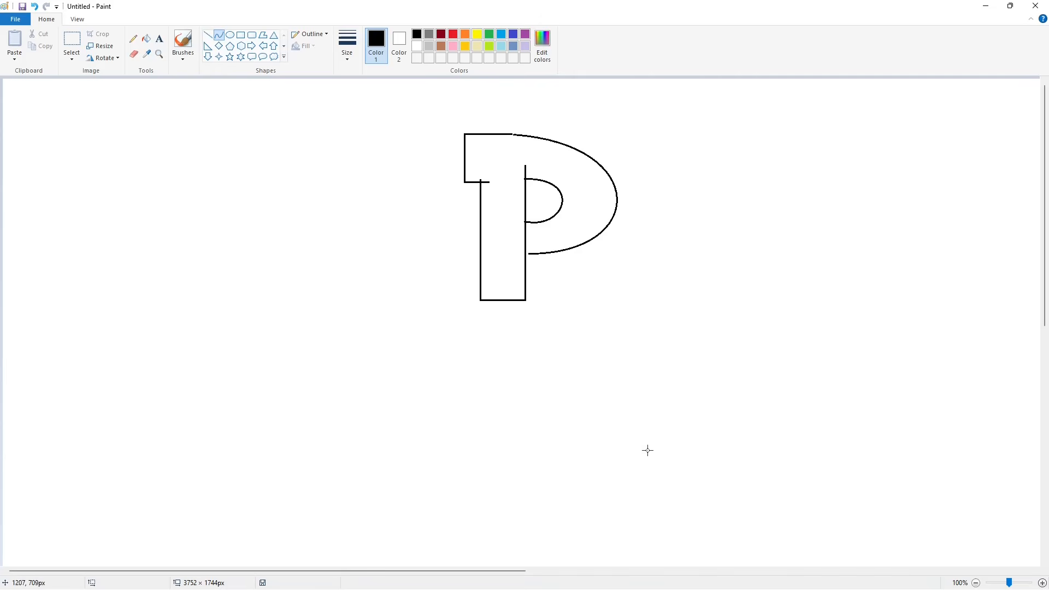
pyautogui.click(146, 39)
pyautogui.click(500, 197)
pyautogui.click(417, 47)
pyautogui.click(208, 35)
pyautogui.moveTo(446, 132); pyautogui.dragTo(517, 132)
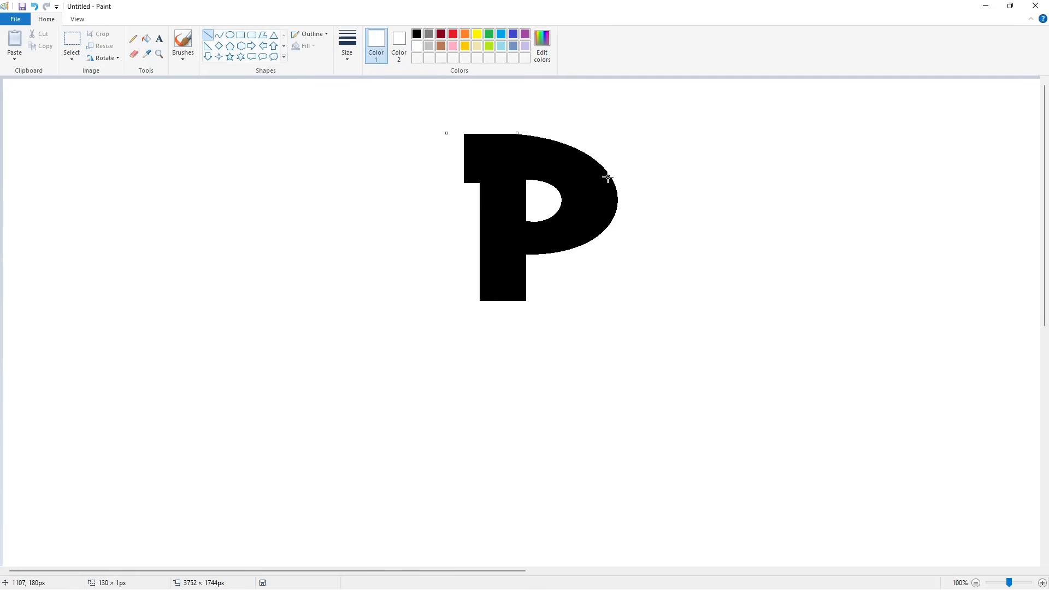
# Draw a black letter O beside the P from two nested ellipses and fill the ring between them.
pyautogui.scroll(-1, 659, 429)
pyautogui.click(230, 35)
pyautogui.click(417, 34)
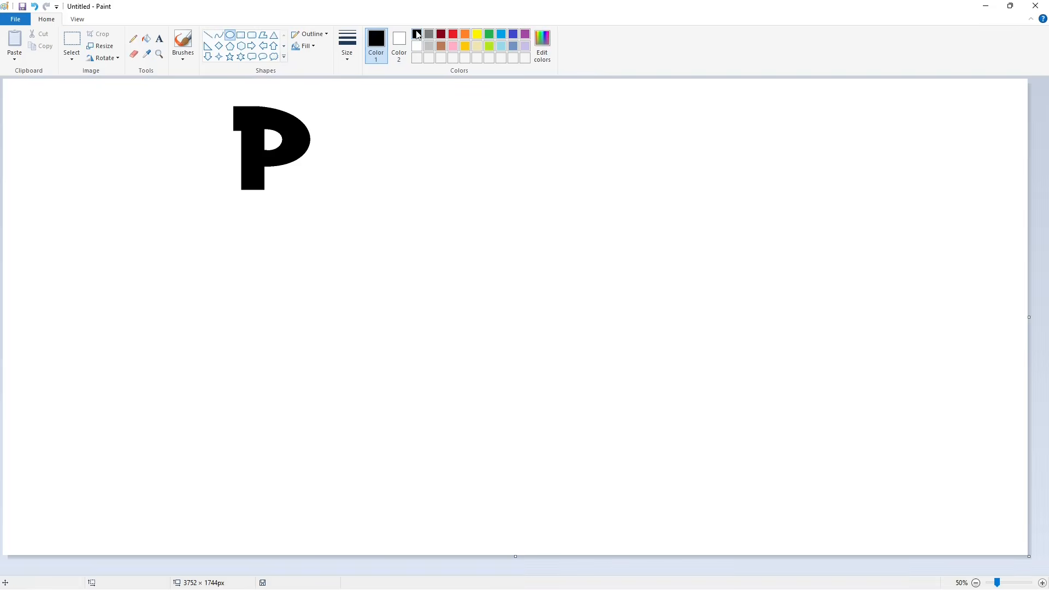
pyautogui.moveTo(318, 118); pyautogui.dragTo(380, 192)
pyautogui.moveTo(338, 163)
pyautogui.mouseDown()
pyautogui.moveTo(335, 145)
pyautogui.moveTo(352, 181)
pyautogui.moveTo(352, 166)
pyautogui.moveTo(378, 147)
pyautogui.moveTo(355, 165)
pyautogui.mouseUp()
pyautogui.click(487, 169)
pyautogui.click(415, 171)
pyautogui.click(145, 38)
pyautogui.click(331, 113)
# Copy the letter P and place the transparent duplicate right after the O.
pyautogui.click(72, 41)
pyautogui.moveTo(206, 89); pyautogui.dragTo(312, 223)
pyautogui.hotkey('ctrl', 'c')
pyautogui.hotkey('ctrl', 'v')
pyautogui.click(72, 56)
pyautogui.click(100, 158)
pyautogui.moveTo(67, 144); pyautogui.dragTo(418, 153)
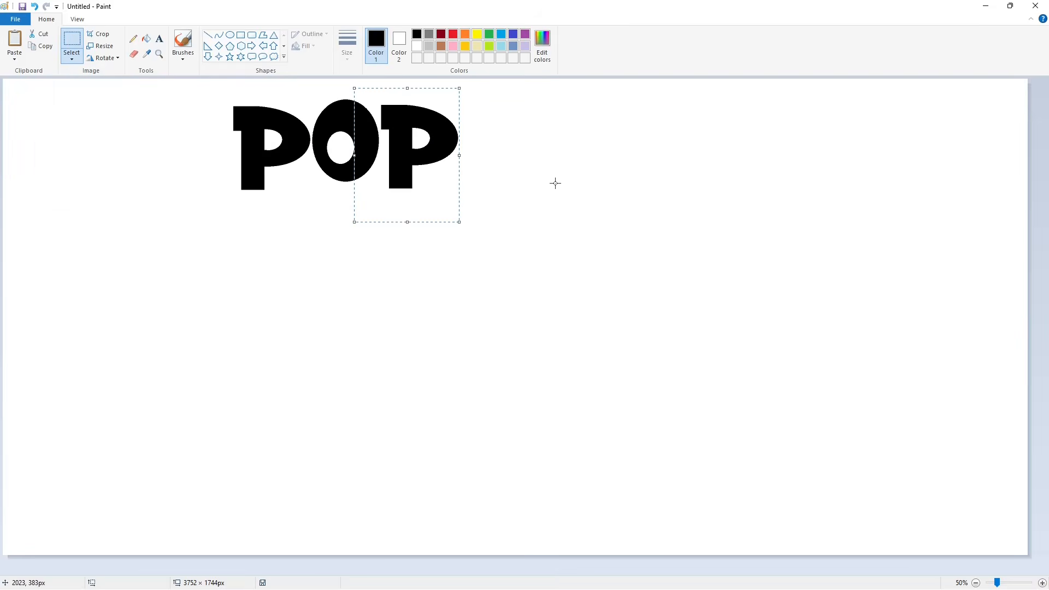
pyautogui.click(555, 182)
# Outline a lowercase e after the second P with an ellipse, inner lines and curves, and a dark red cut-off line.
pyautogui.click(229, 35)
pyautogui.moveTo(462, 115); pyautogui.dragTo(495, 200)
pyautogui.moveTo(462, 159); pyautogui.dragTo(462, 163)
pyautogui.moveTo(517, 159)
pyautogui.mouseDown()
pyautogui.moveTo(522, 166)
pyautogui.moveTo(456, 164)
pyautogui.moveTo(522, 164)
pyautogui.mouseUp()
pyautogui.click(567, 173)
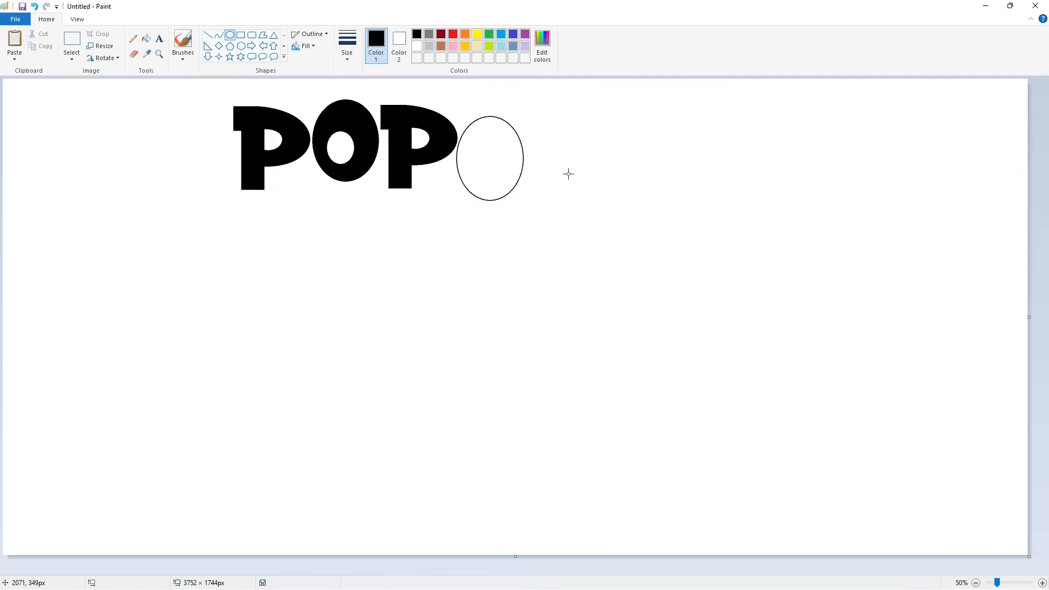
pyautogui.click(207, 34)
pyautogui.moveTo(493, 171)
pyautogui.mouseDown()
pyautogui.moveTo(485, 191)
pyautogui.moveTo(525, 191)
pyautogui.mouseUp()
pyautogui.click(207, 35)
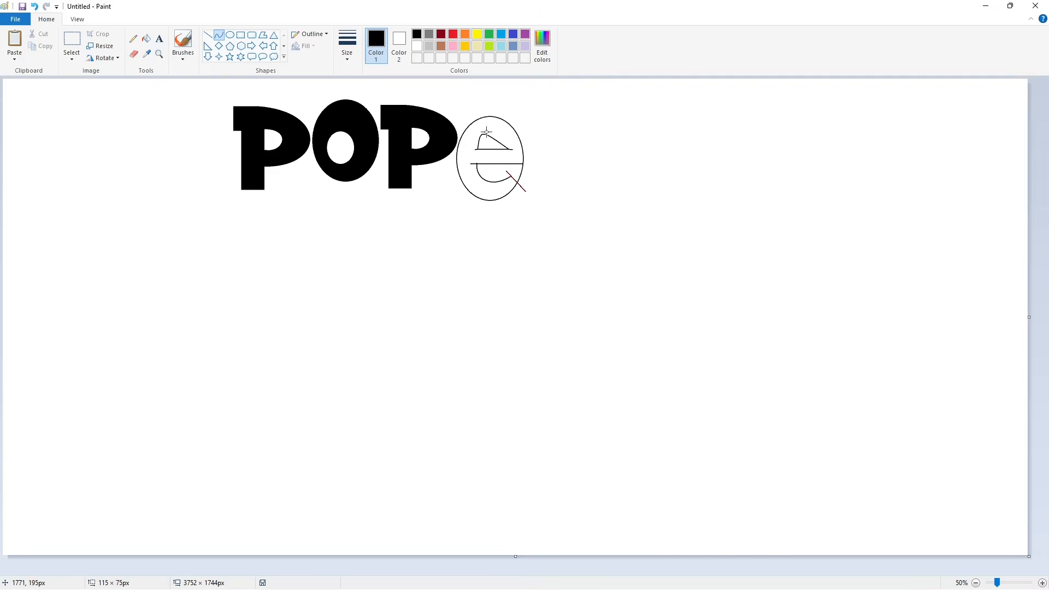
# Open a gap in the e's outer edge with a white line, fill its body black and clear the leftover lines with white.
pyautogui.click(1042, 582)
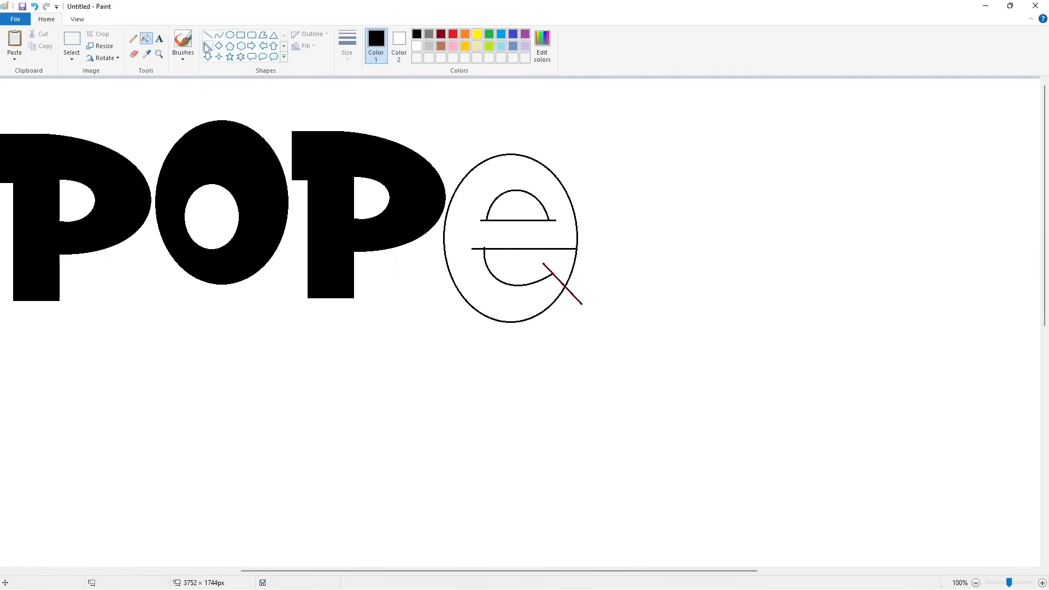
pyautogui.click(208, 34)
pyautogui.moveTo(565, 253); pyautogui.dragTo(598, 252)
pyautogui.click(417, 47)
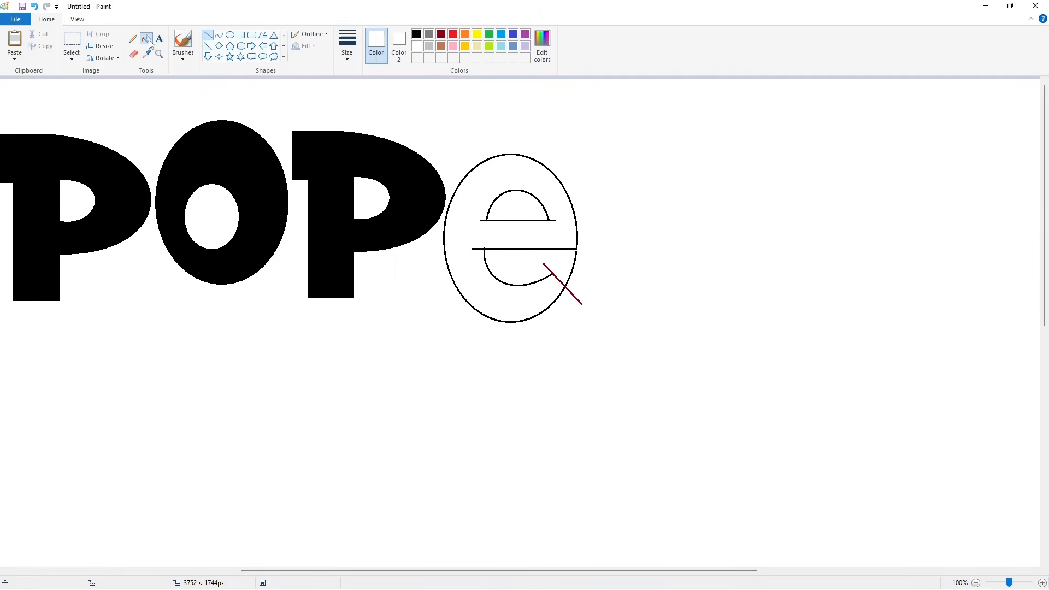
pyautogui.click(147, 39)
pyautogui.click(417, 35)
pyautogui.click(470, 274)
pyautogui.click(417, 46)
# Outline a Y after the e with an ellipse about 269 × 335 px, a nested ellipse, a rectangular stem and a dark red cut-off line.
pyautogui.scroll(-1, 576, 266)
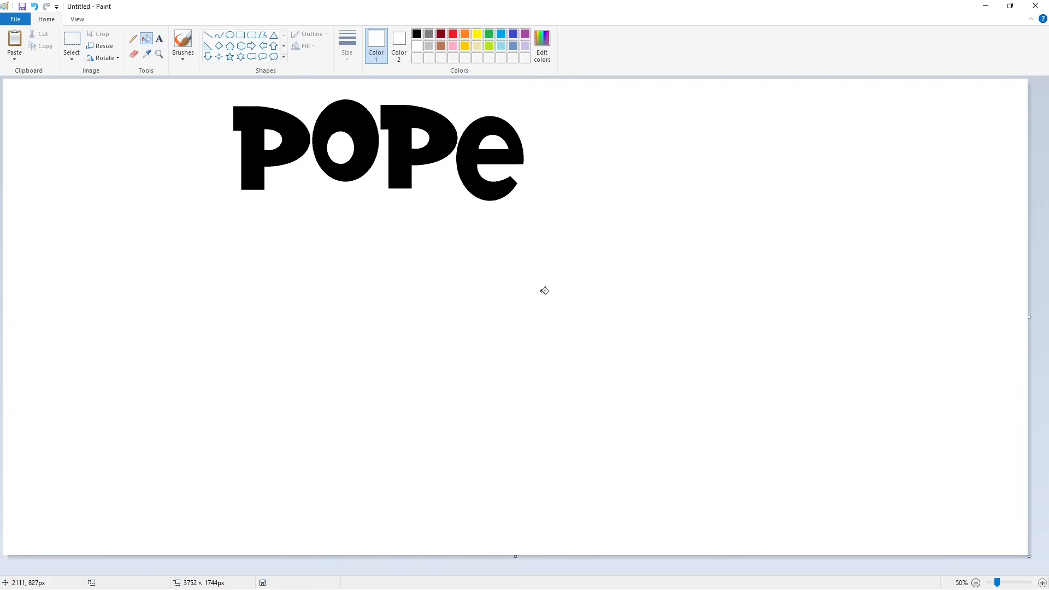
pyautogui.click(71, 42)
pyautogui.click(230, 35)
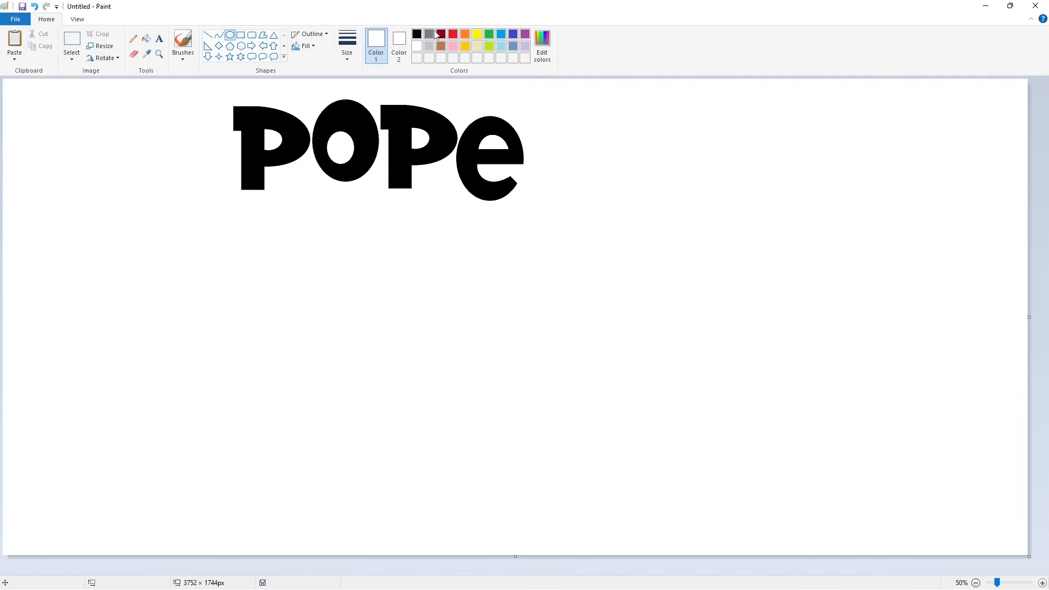
pyautogui.click(417, 34)
pyautogui.moveTo(519, 81); pyautogui.dragTo(591, 159)
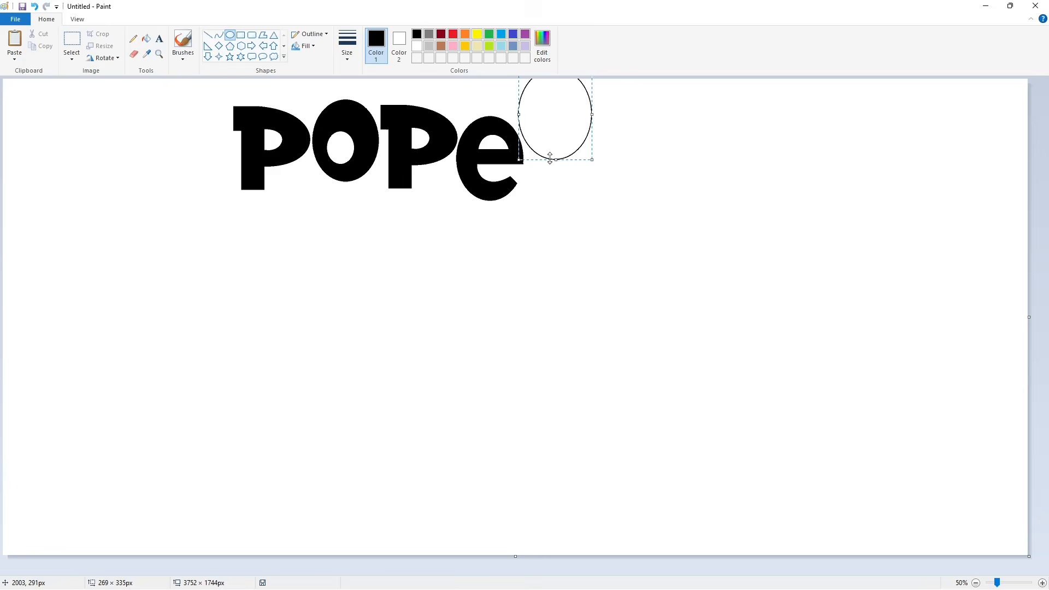
pyautogui.click(689, 152)
pyautogui.moveTo(542, 89); pyautogui.dragTo(568, 139)
pyautogui.click(622, 140)
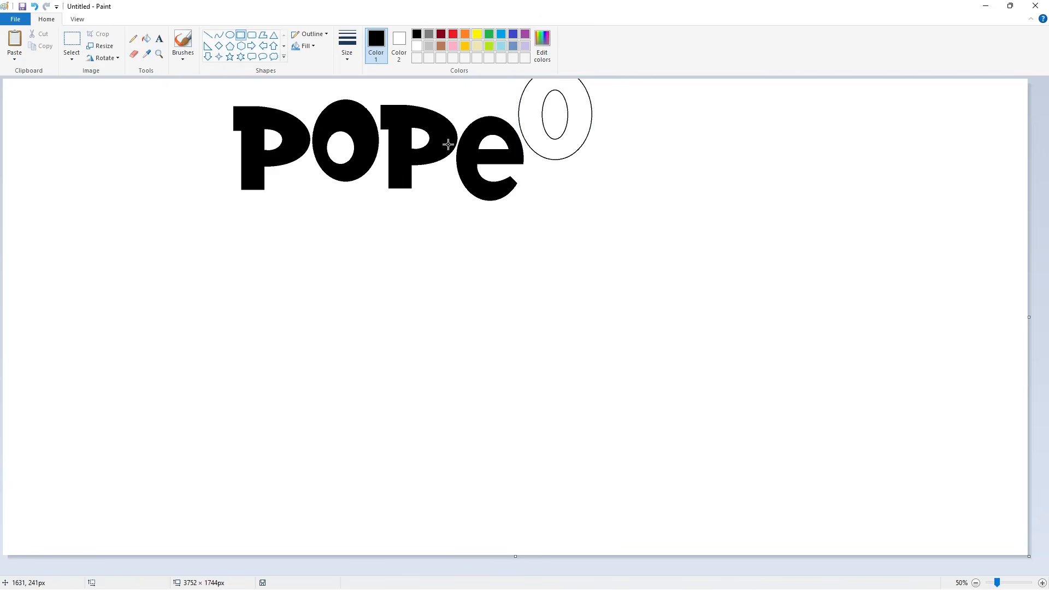
pyautogui.moveTo(544, 190); pyautogui.dragTo(569, 149)
pyautogui.click(441, 34)
pyautogui.click(208, 34)
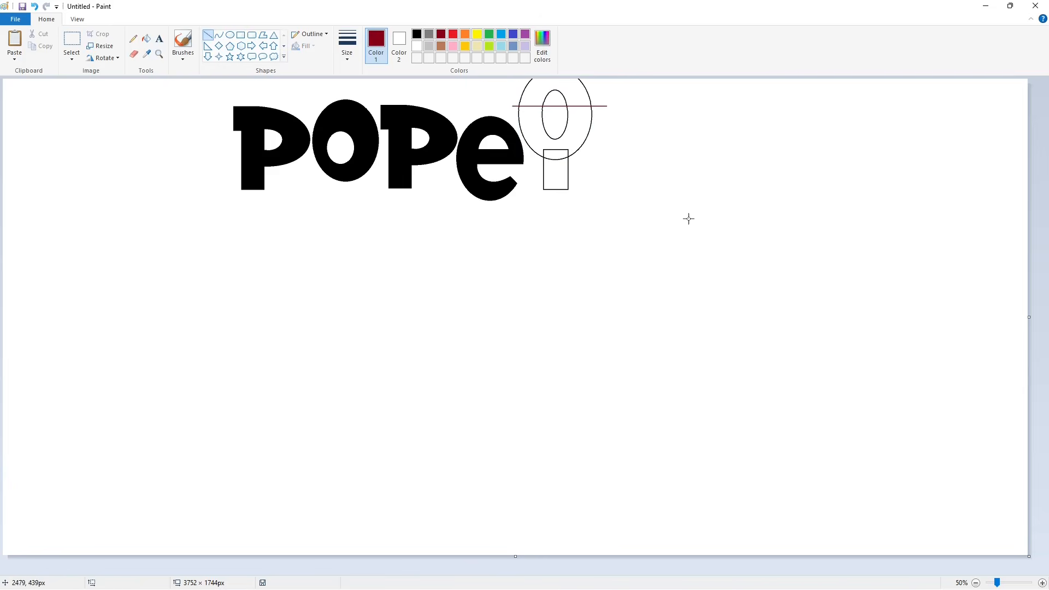
# Fill the Y's body and stem black, and clear the outlines above and along the dark red line with white.
pyautogui.click(1043, 583)
pyautogui.moveTo(513, 572); pyautogui.dragTo(799, 572)
pyautogui.click(147, 39)
pyautogui.click(417, 34)
pyautogui.click(550, 209)
pyautogui.click(550, 230)
pyautogui.click(550, 256)
pyautogui.click(419, 49)
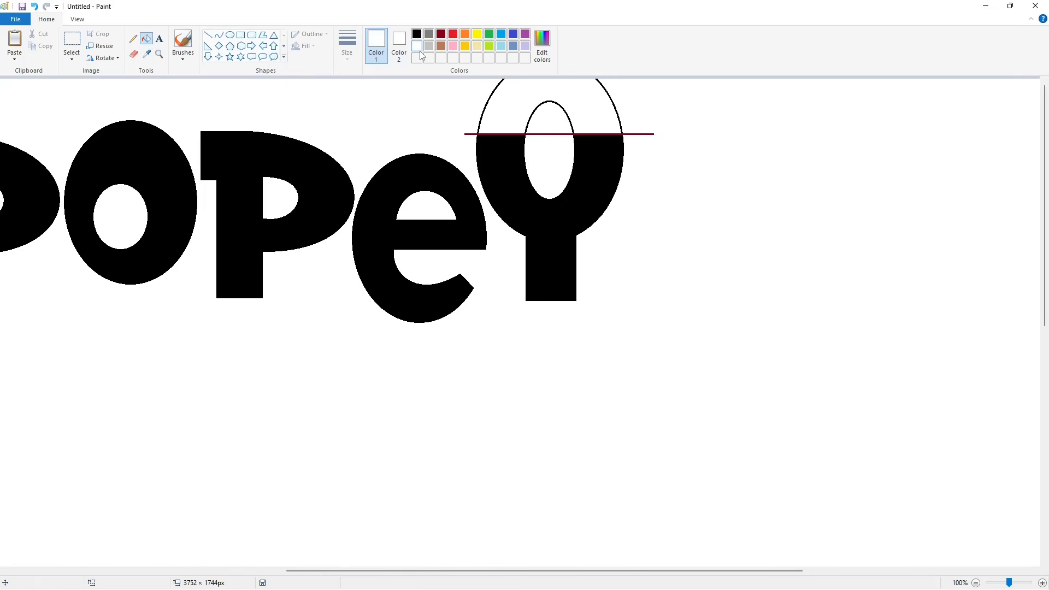
pyautogui.click(481, 123)
# Copy and paste the lowercase e, and clear the fragments of neighbouring letters from the pasted copy.
pyautogui.click(976, 583)
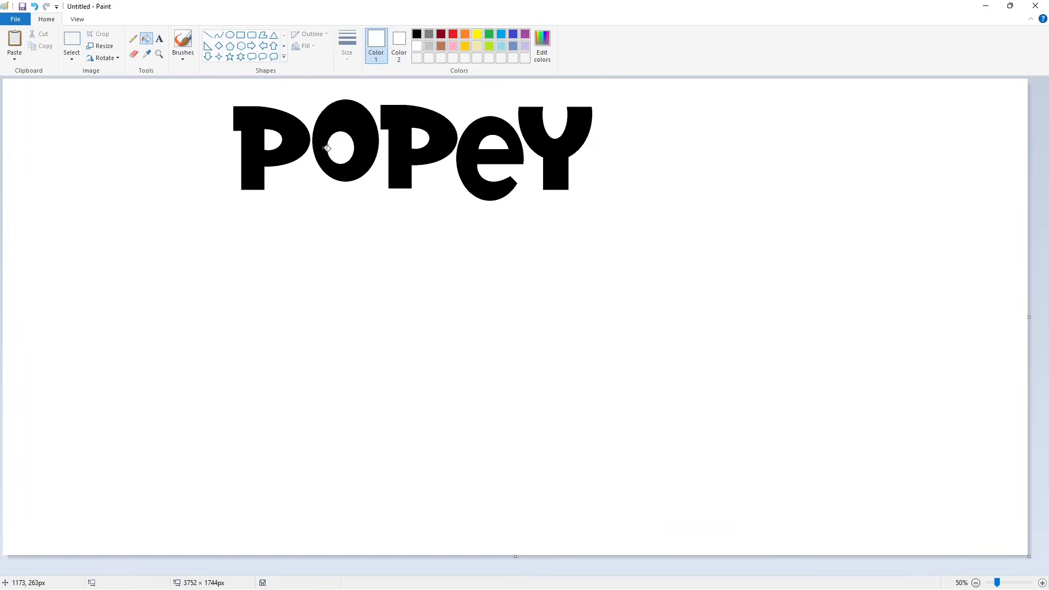
pyautogui.click(71, 39)
pyautogui.moveTo(438, 99); pyautogui.dragTo(539, 231)
pyautogui.hotkey('ctrl', 'c')
pyautogui.hotkey('ctrl', 'v')
pyautogui.click(146, 39)
pyautogui.click(94, 108)
pyautogui.click(17, 118)
pyautogui.click(71, 39)
pyautogui.moveTo(129, 217)
pyautogui.mouseDown()
pyautogui.moveTo(3, 79)
pyautogui.moveTo(117, 213)
pyautogui.mouseUp()
pyautogui.press('Delete')
pyautogui.hotkey('ctrl', 'z')
# Place the copied e right after the Y and clear the remnants left in the canvas's upper-left corner.
pyautogui.moveTo(55, 122); pyautogui.dragTo(617, 137)
pyautogui.click(740, 178)
pyautogui.click(146, 40)
pyautogui.click(81, 125)
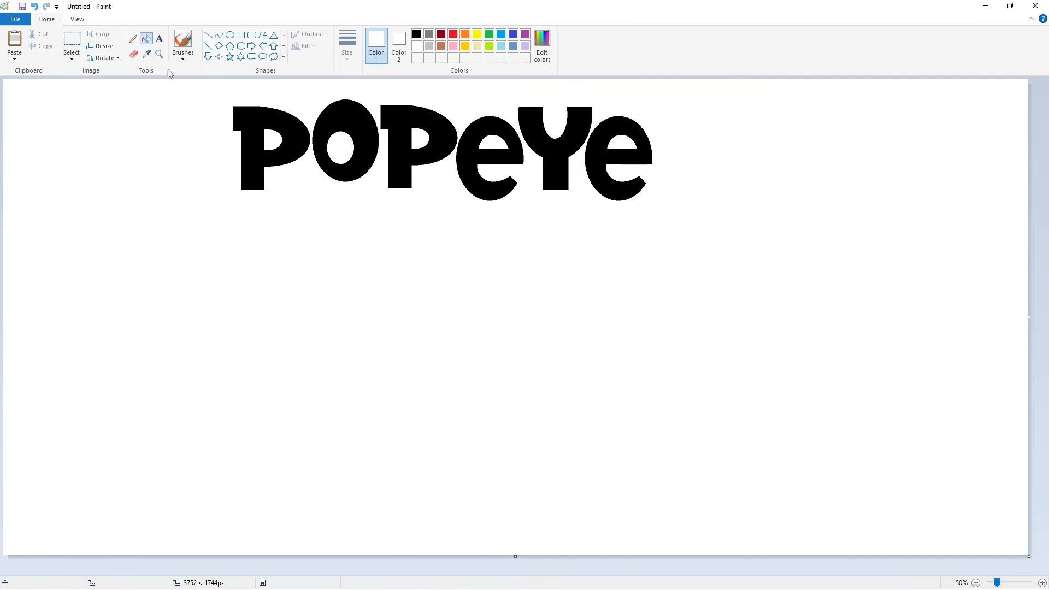
# Draw the upper part of a black S outline after the last e with curves and a short vertical end line.
pyautogui.click(219, 35)
pyautogui.click(417, 33)
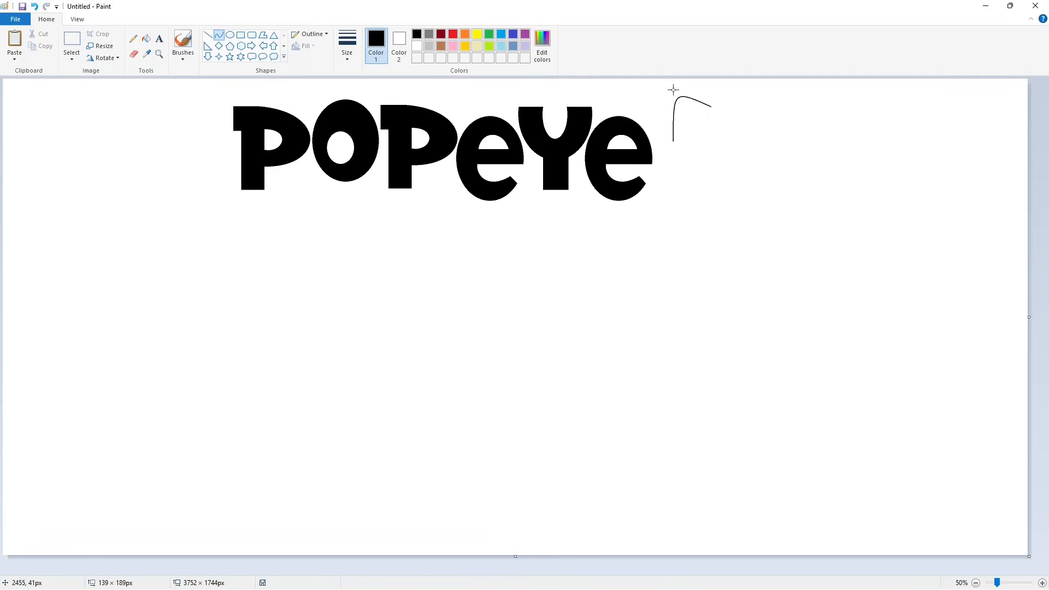
pyautogui.click(638, 119)
pyautogui.click(744, 130)
pyautogui.click(208, 35)
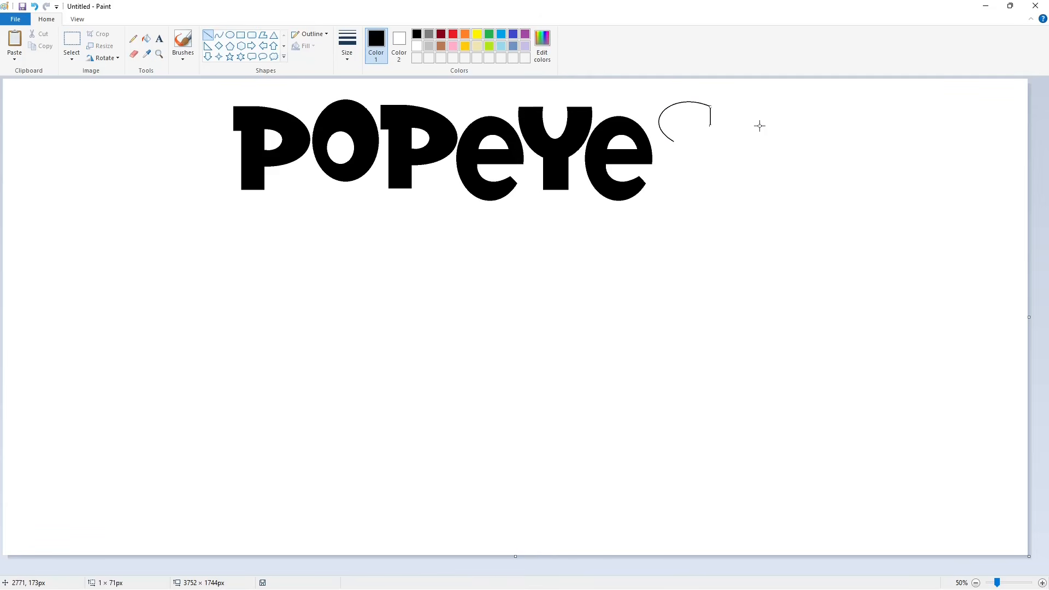
pyautogui.click(219, 35)
pyautogui.click(668, 126)
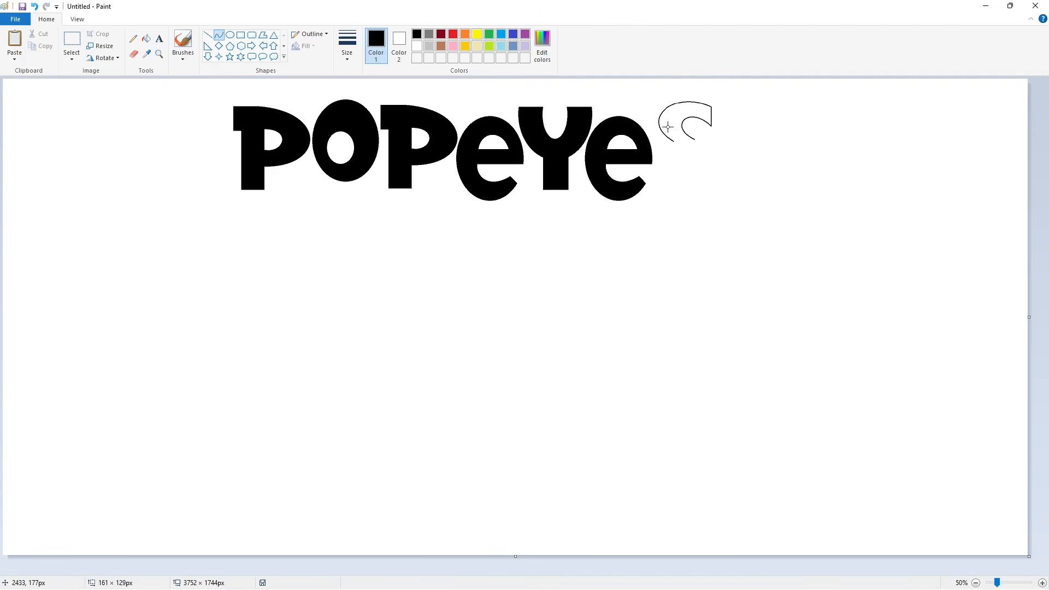
# Continue the S outline with the lower inner and outer curves.
pyautogui.click(691, 104)
pyautogui.click(680, 173)
pyautogui.moveTo(684, 148); pyautogui.dragTo(656, 170)
pyautogui.click(727, 159)
pyautogui.moveTo(710, 198); pyautogui.dragTo(702, 207)
pyautogui.click(788, 206)
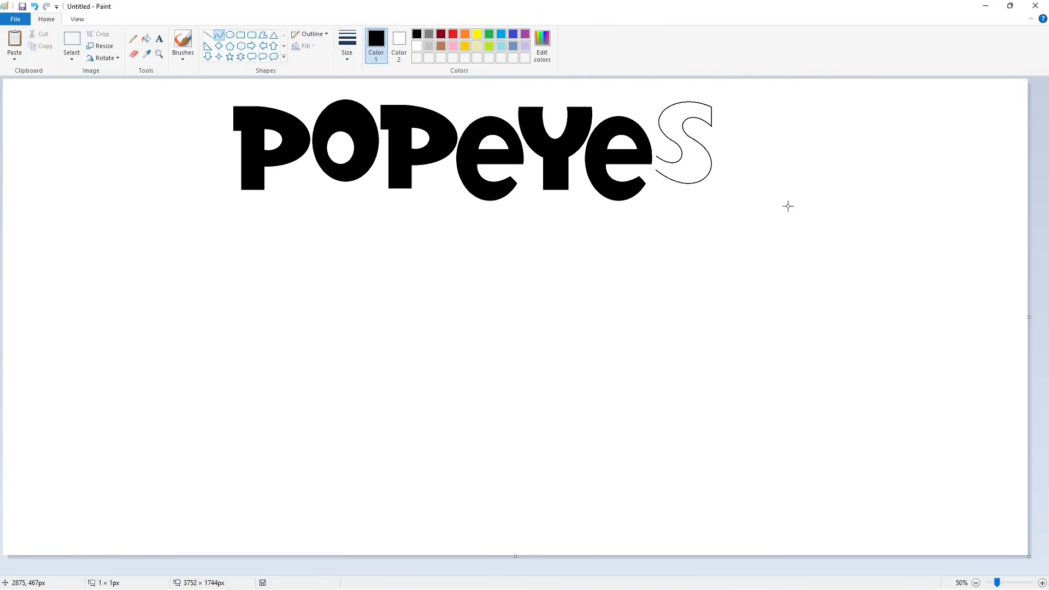
# Close the lower end of the S outline with a short vertical line and fill the letter black.
pyautogui.click(1042, 583)
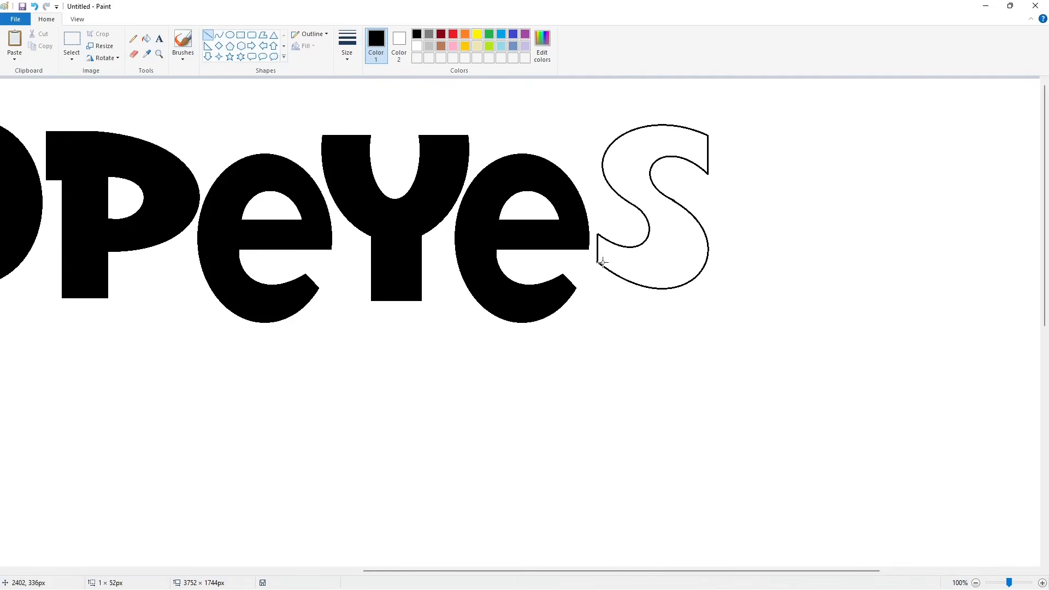
pyautogui.click(146, 38)
pyautogui.click(626, 159)
# Draw a slanted line and duplicate it into two parallel lines below the first P, plus a spare in the canvas's lower-right corner.
pyautogui.scroll(-1, 890, 464)
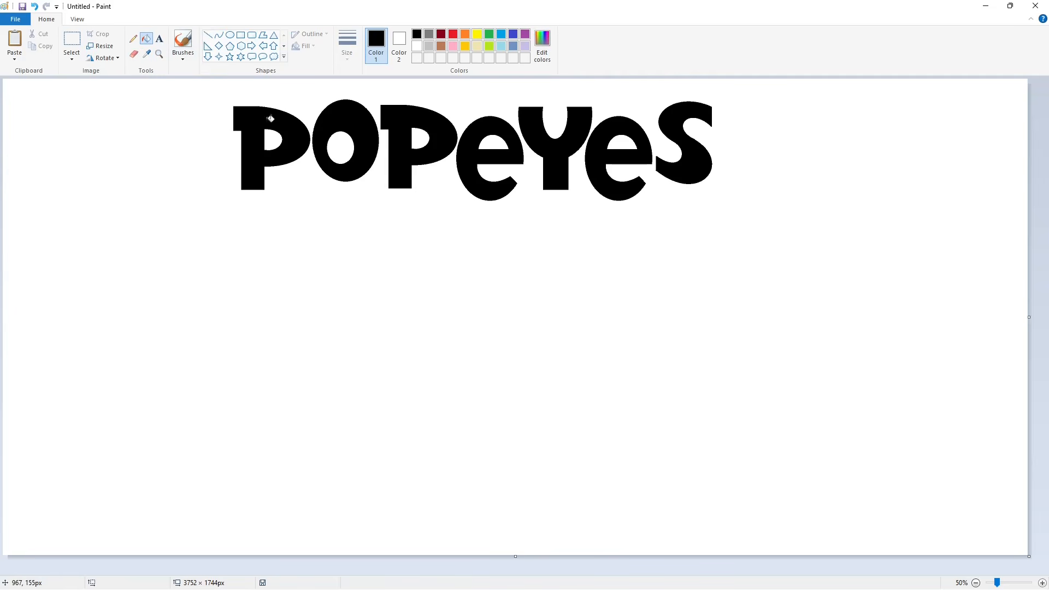
pyautogui.click(208, 34)
pyautogui.moveTo(93, 256)
pyautogui.mouseDown()
pyautogui.moveTo(356, 207)
pyautogui.moveTo(56, 297)
pyautogui.mouseUp()
pyautogui.click(71, 39)
pyautogui.hotkey('ctrl', 'c')
pyautogui.hotkey('ctrl', 'v')
pyautogui.moveTo(180, 147); pyautogui.dragTo(891, 556)
pyautogui.hotkey('ctrl', 'v')
pyautogui.moveTo(215, 123); pyautogui.dragTo(271, 267)
pyautogui.click(458, 320)
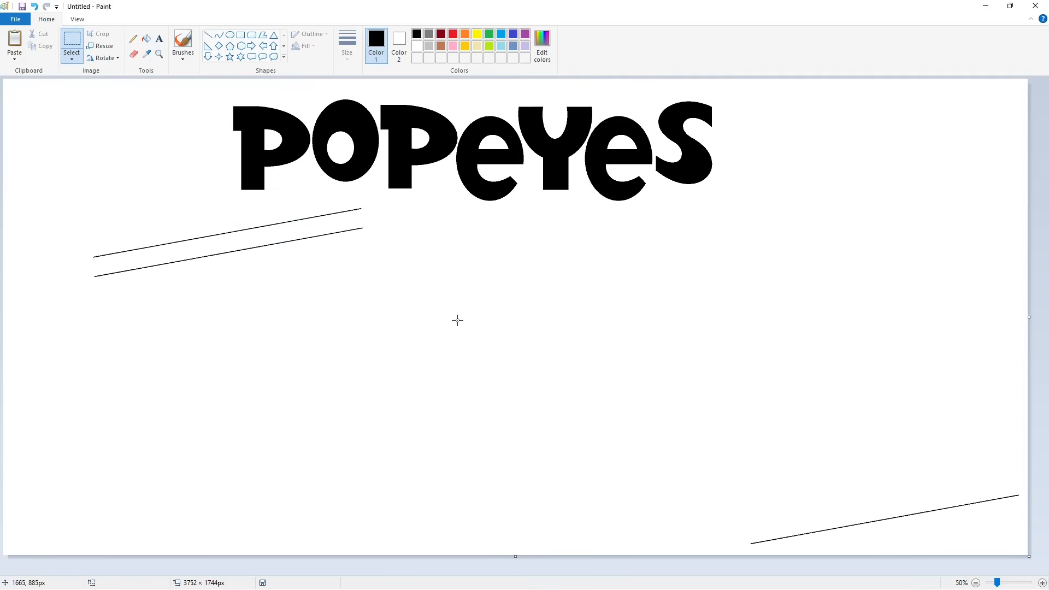
# Draw a steep slanted line about 101 × 539 px and move it to the canvas's upper-right corner as a spare.
pyautogui.click(211, 41)
pyautogui.moveTo(176, 248)
pyautogui.mouseDown()
pyautogui.moveTo(204, 402)
pyautogui.moveTo(204, 394)
pyautogui.mouseUp()
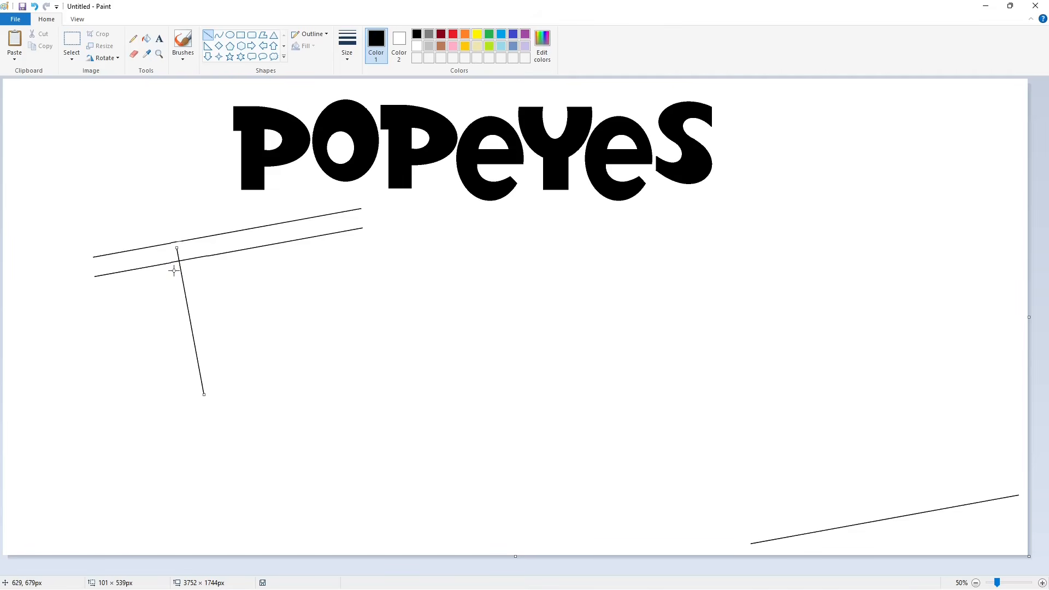
pyautogui.moveTo(174, 271)
pyautogui.mouseDown()
pyautogui.moveTo(901, 241)
pyautogui.moveTo(972, 164)
pyautogui.mouseUp()
# Copy the steep spare line and place two parallel copies below the slanted pair as the K's stem.
pyautogui.click(72, 44)
pyautogui.moveTo(925, 81); pyautogui.dragTo(1024, 288)
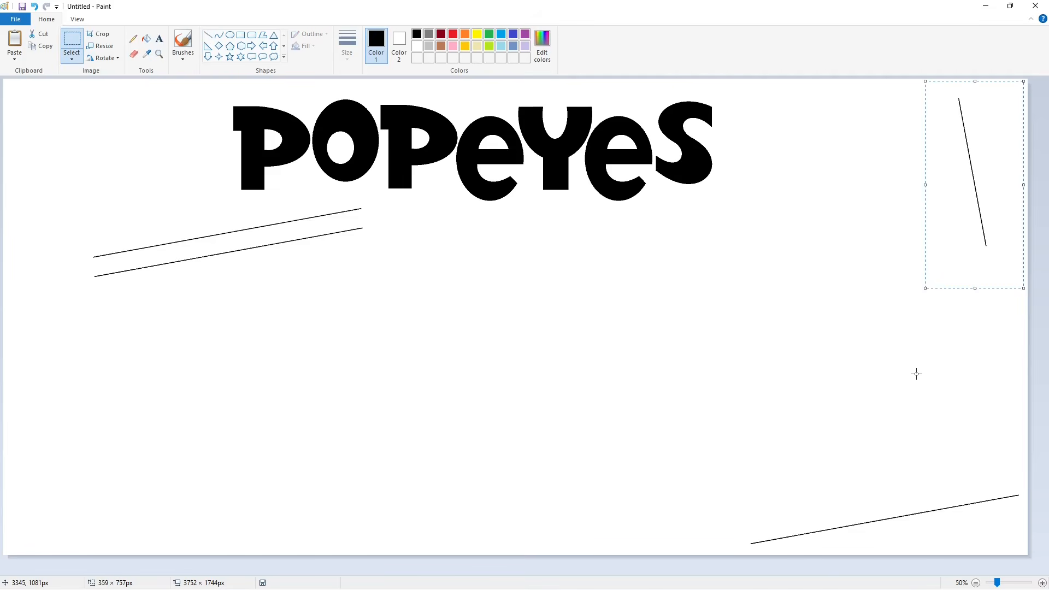
pyautogui.hotkey('ctrl', 'v')
pyautogui.hotkey('ctrl', 'z')
pyautogui.moveTo(930, 85); pyautogui.dragTo(1025, 291)
pyautogui.hotkey('ctrl', 'c')
pyautogui.hotkey('ctrl', 'v')
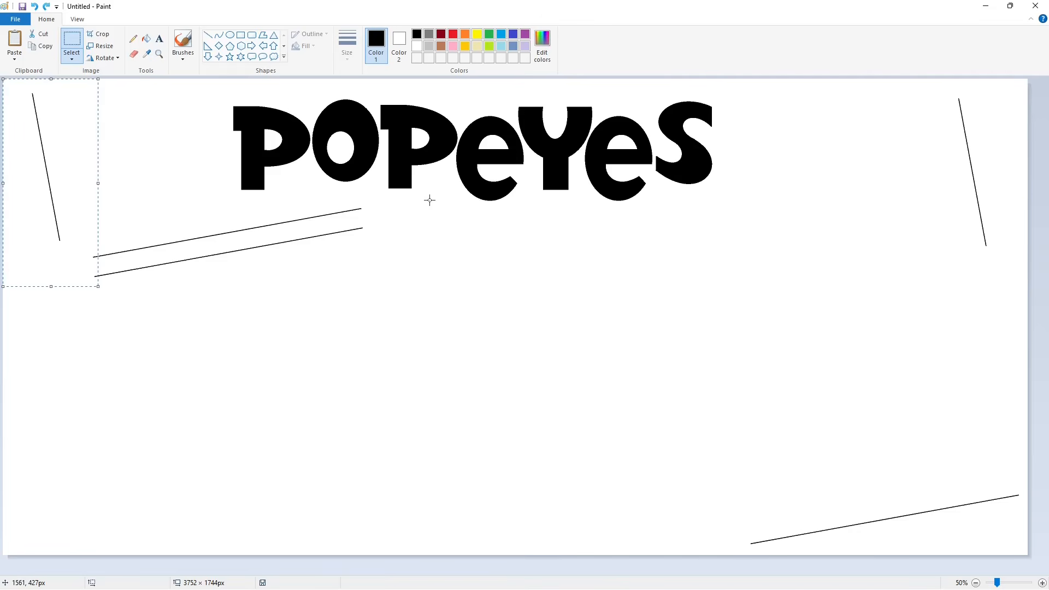
pyautogui.moveTo(50, 157); pyautogui.dragTo(195, 316)
pyautogui.hotkey('ctrl', 'v')
pyautogui.moveTo(87, 213); pyautogui.dragTo(278, 362)
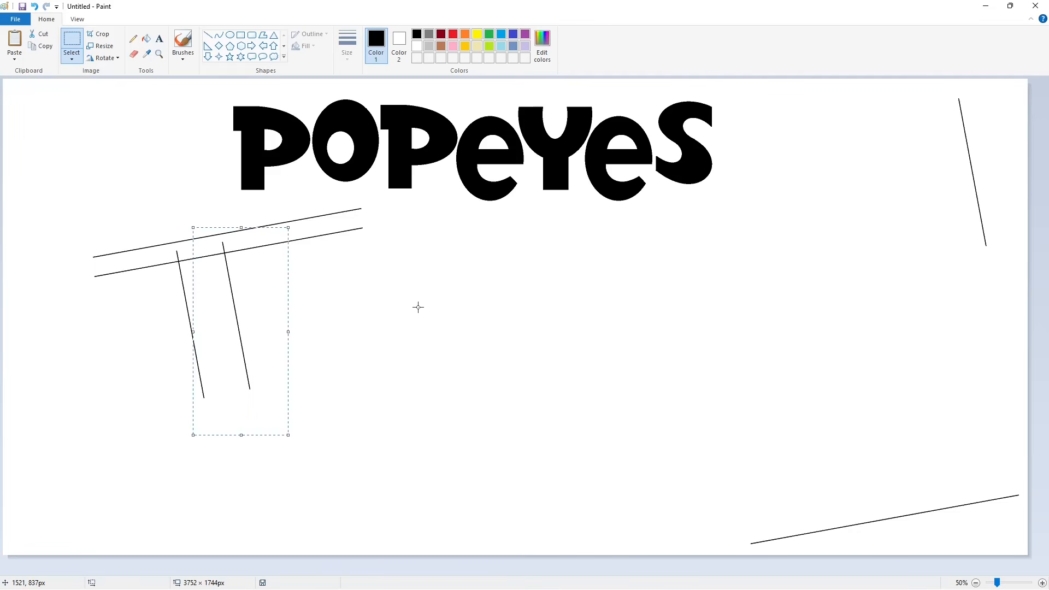
# Copy the shallow spare line and place two parallel copies across and below the foot of the K's stem.
pyautogui.moveTo(714, 458); pyautogui.dragTo(1023, 561)
pyautogui.hotkey('ctrl', 'c')
pyautogui.hotkey('ctrl', 'v')
pyautogui.moveTo(171, 129); pyautogui.dragTo(272, 358)
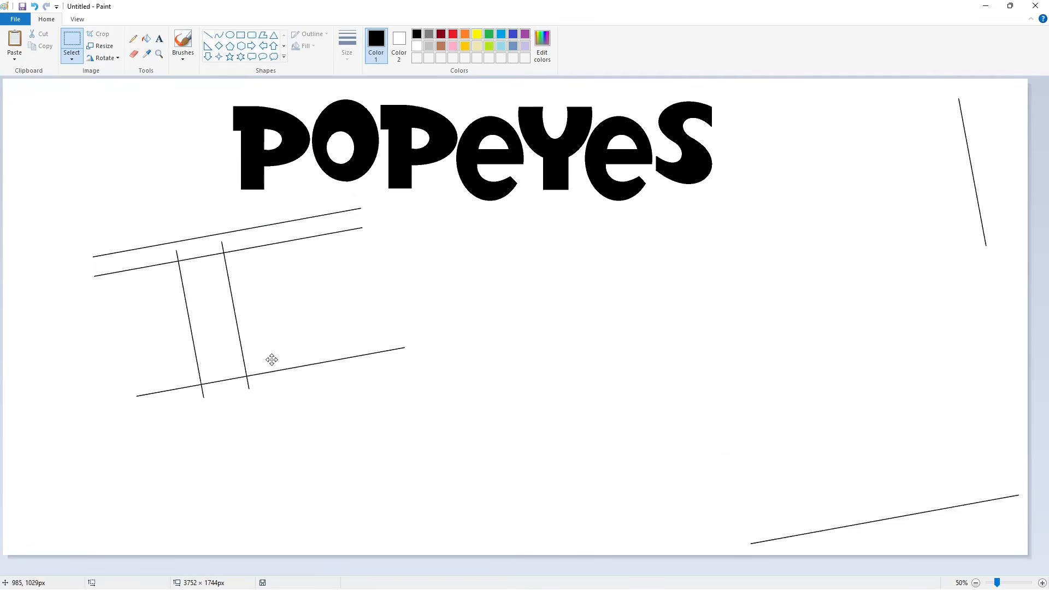
pyautogui.hotkey('ctrl', 'v')
pyautogui.moveTo(164, 153); pyautogui.dragTo(270, 405)
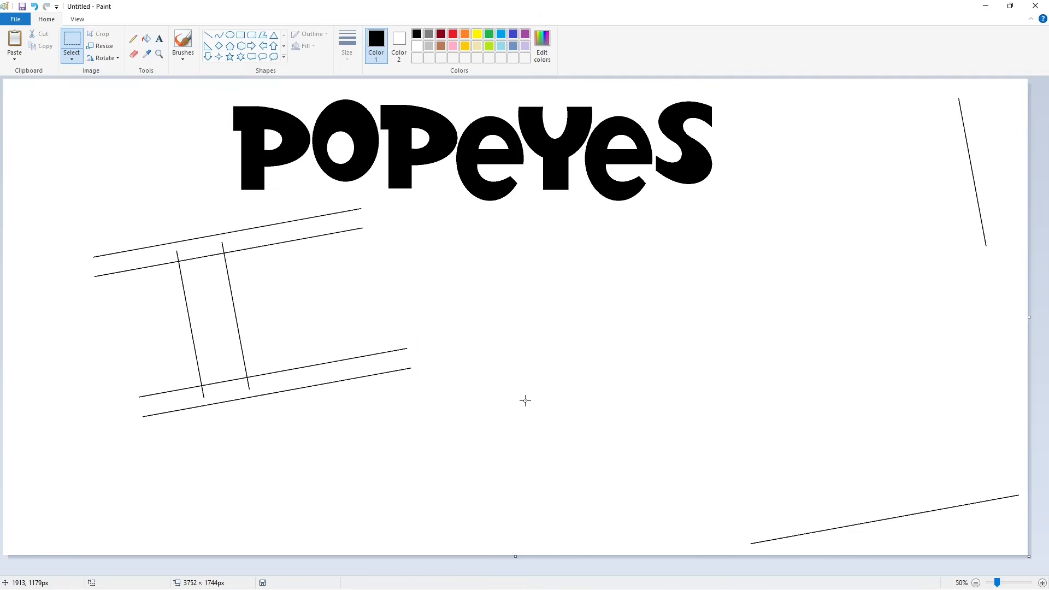
# Draw two parallel diagonal lines for the K's upper arm and two descending lines for its leg.
pyautogui.click(208, 35)
pyautogui.moveTo(305, 224)
pyautogui.mouseDown()
pyautogui.moveTo(217, 337)
pyautogui.moveTo(288, 297)
pyautogui.moveTo(334, 224)
pyautogui.mouseUp()
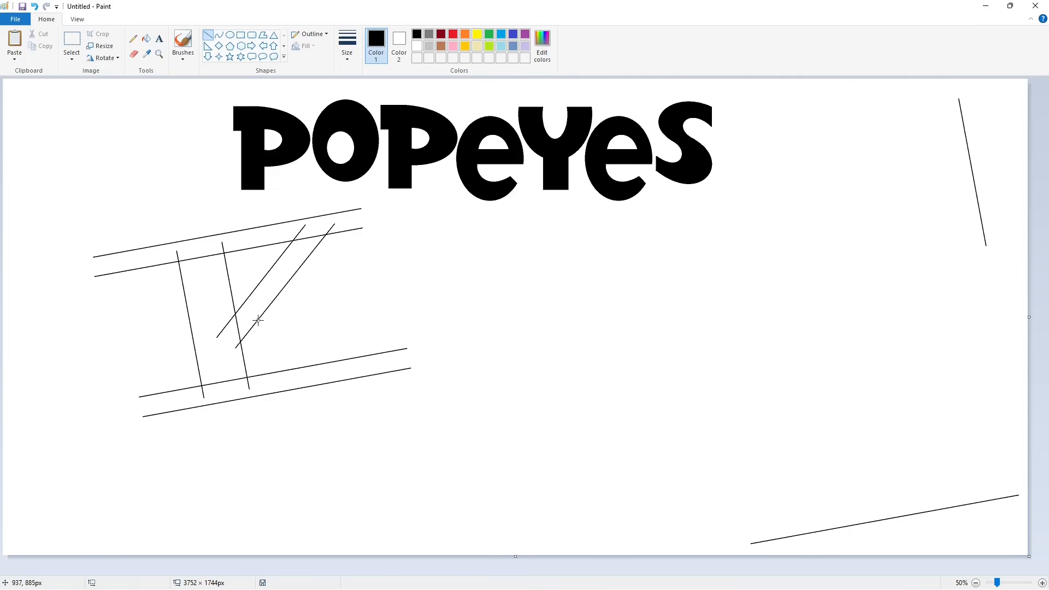
pyautogui.moveTo(255, 315); pyautogui.dragTo(325, 376)
pyautogui.moveTo(300, 312); pyautogui.dragTo(371, 365)
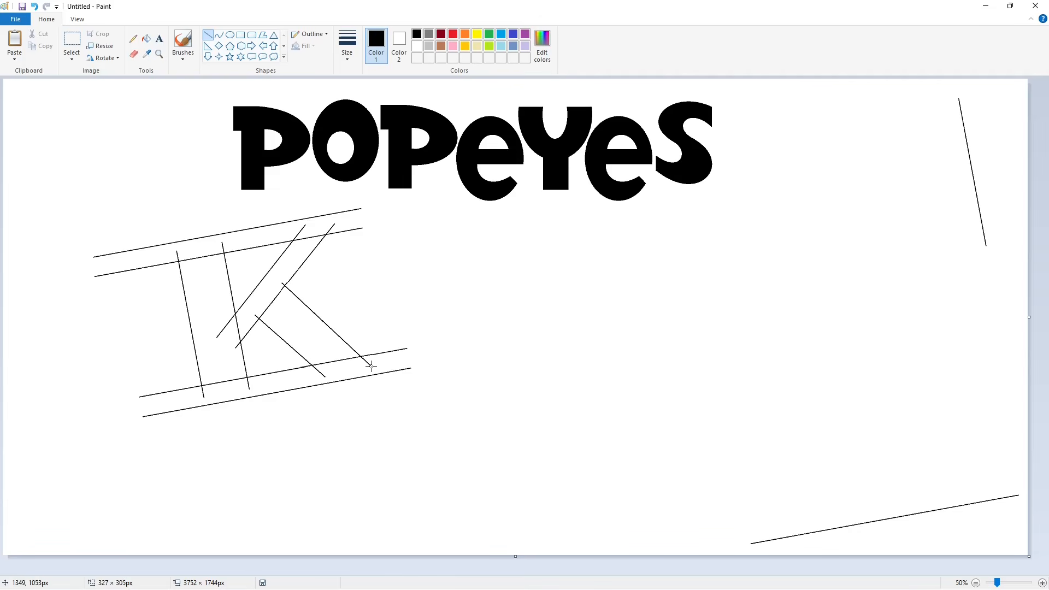
# Recolor the steep spare line dark red and place two copies end to end as a boundary left of the K's stem.
pyautogui.click(146, 38)
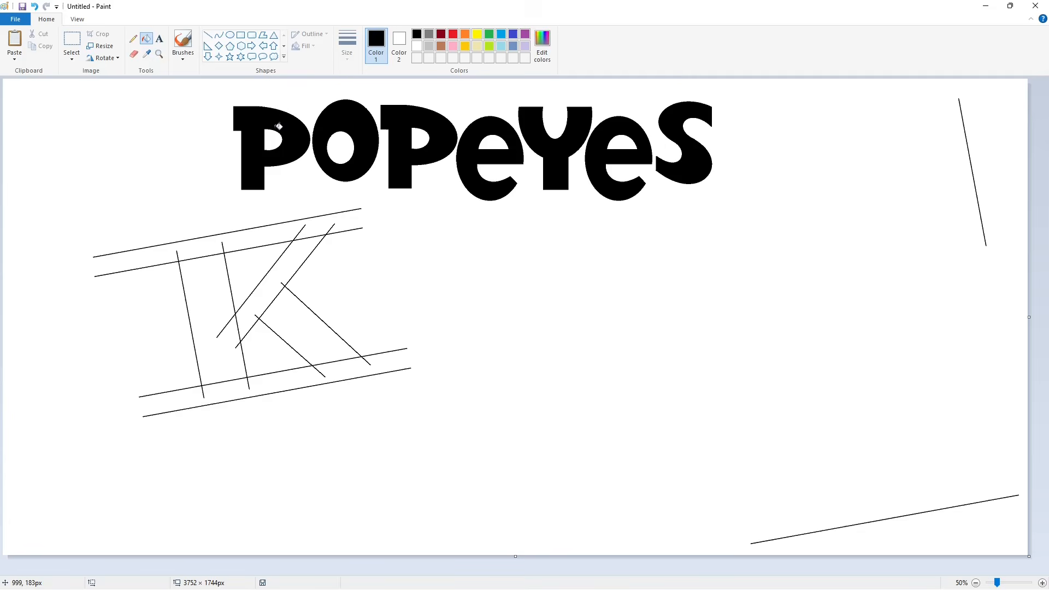
pyautogui.click(80, 43)
pyautogui.moveTo(920, 87); pyautogui.dragTo(1014, 267)
pyautogui.hotkey('ctrl', 'c')
pyautogui.hotkey('ctrl', 'v')
pyautogui.moveTo(75, 139); pyautogui.dragTo(177, 269)
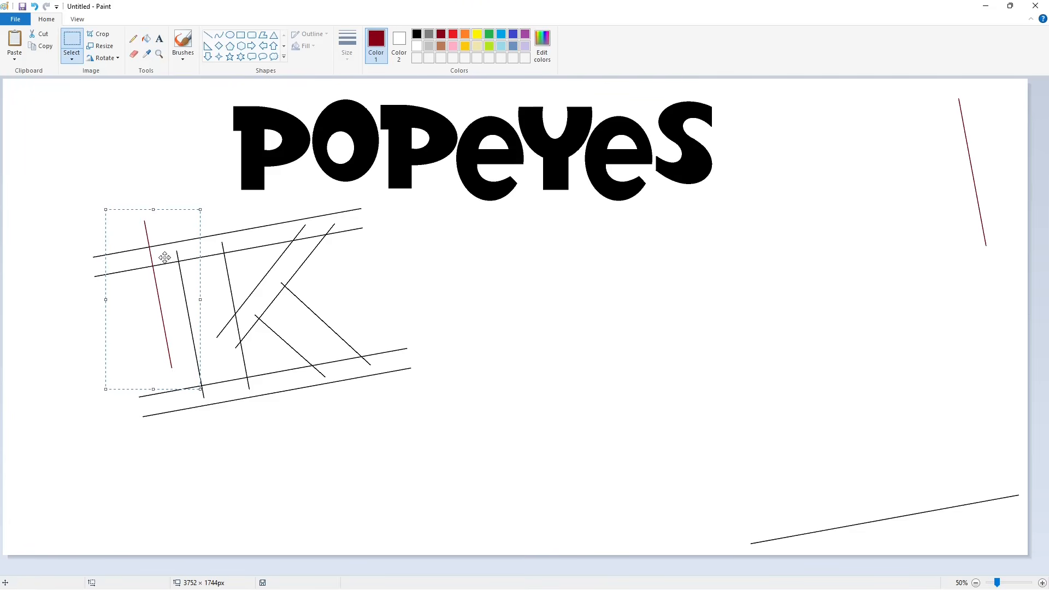
pyautogui.hotkey('ctrl', 'v')
pyautogui.moveTo(79, 155)
pyautogui.mouseDown()
pyautogui.moveTo(187, 379)
pyautogui.moveTo(194, 360)
pyautogui.mouseUp()
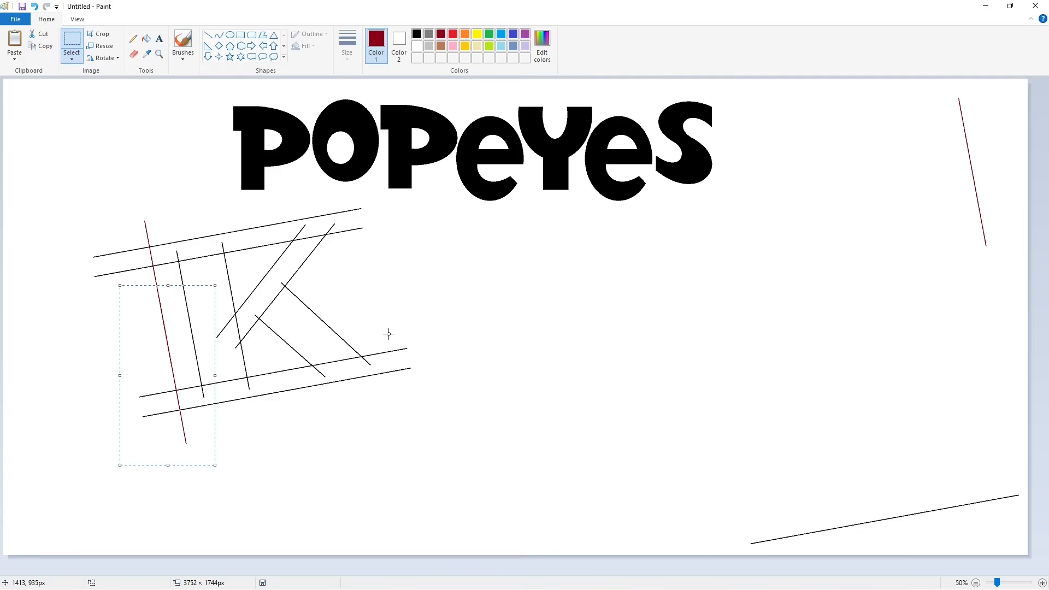
# Place two more dark red steep lines side by side across the lower slanted pair, between the K's stem and leg.
pyautogui.hotkey('ctrl', 'v')
pyautogui.moveTo(69, 137); pyautogui.dragTo(288, 398)
pyautogui.hotkey('ctrl', 'v')
pyautogui.moveTo(70, 140); pyautogui.dragTo(302, 410)
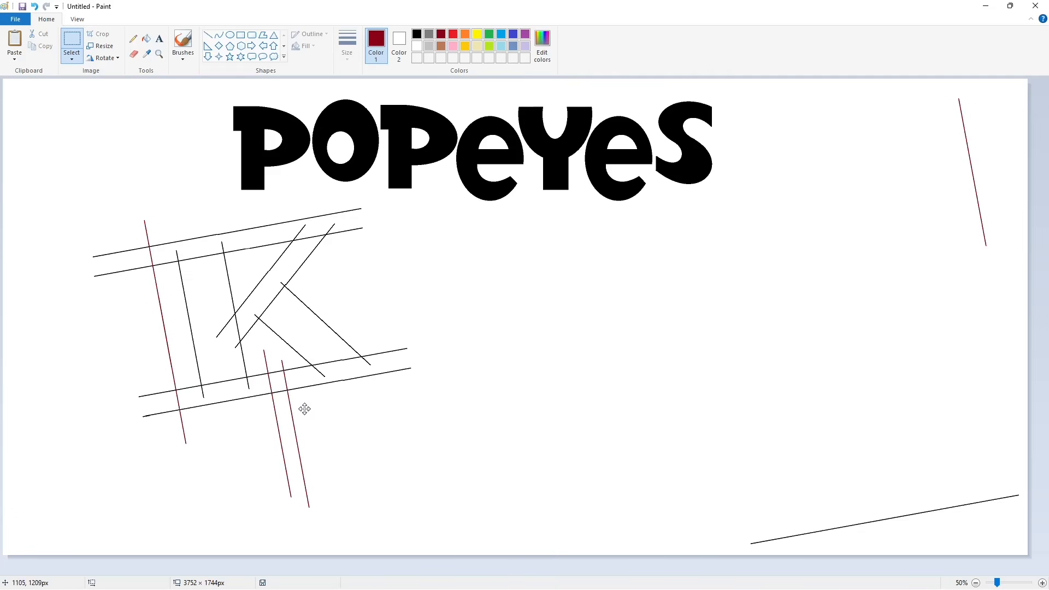
# Place another dark red steep line across the lower slanted pair, just right of the K's leg.
pyautogui.hotkey('ctrl', 'v')
pyautogui.moveTo(79, 170); pyautogui.dragTo(412, 403)
pyautogui.hotkey('ctrl', 'v')
pyautogui.moveTo(73, 163); pyautogui.dragTo(258, 199)
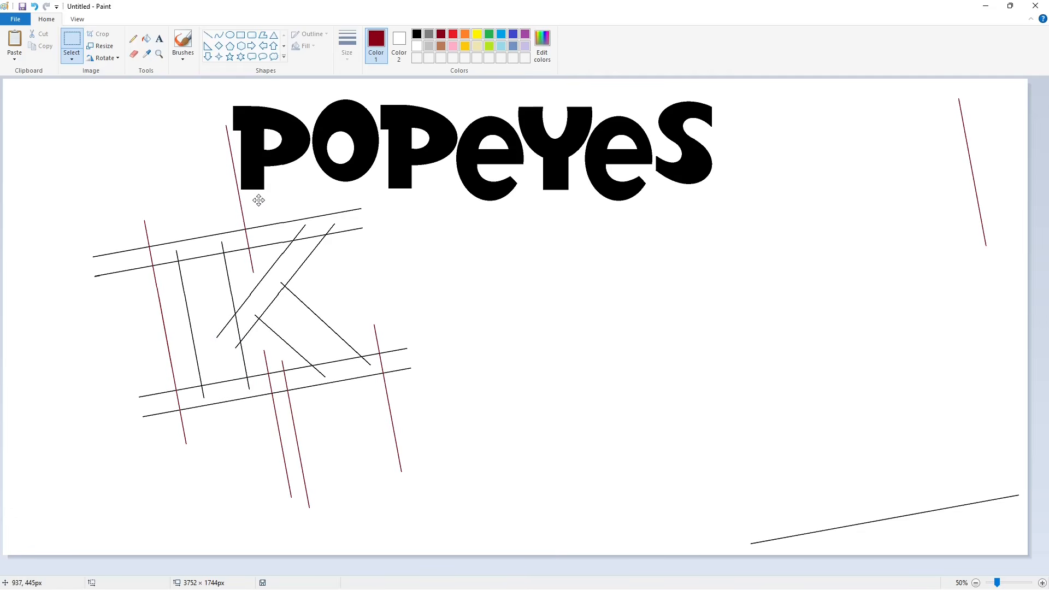
pyautogui.hotkey('ctrl', 'z')
# Copy a short piece of the spare dark red line and place three across the upper slanted pair, bounding the K's top serifs.
pyautogui.moveTo(933, 174); pyautogui.dragTo(1004, 260)
pyautogui.hotkey('ctrl', 'c')
pyautogui.hotkey('ctrl', 'v')
pyautogui.click(409, 238)
pyautogui.moveTo(26, 98); pyautogui.dragTo(283, 241)
pyautogui.hotkey('ctrl', 'v')
pyautogui.moveTo(161, 179); pyautogui.dragTo(358, 228)
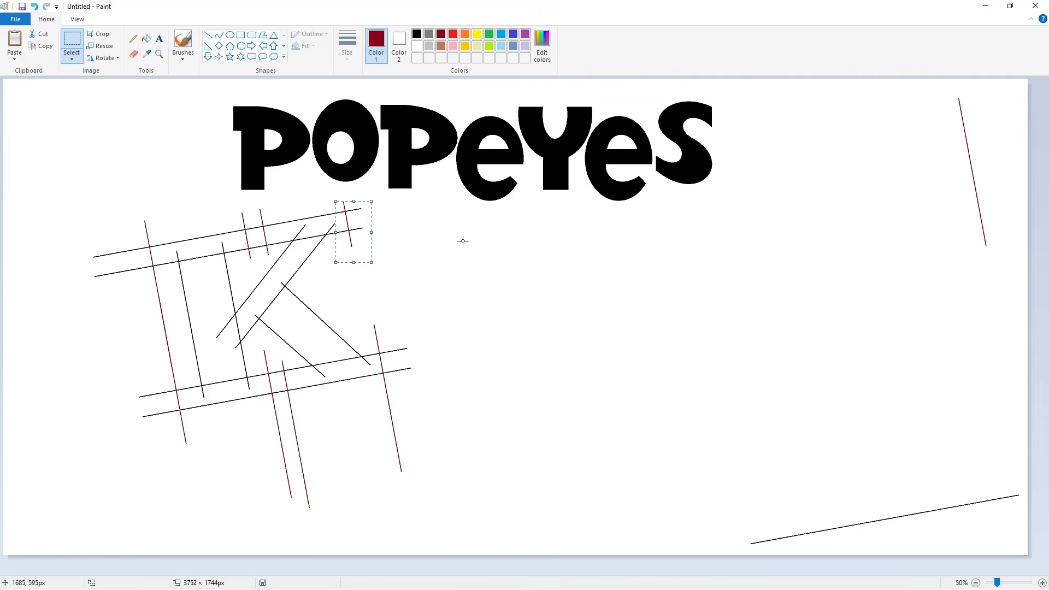
# Fill the enclosed regions of the K's stem, arm, leg and serifs with black.
pyautogui.scroll(1, 444, 288)
pyautogui.click(145, 38)
pyautogui.click(417, 34)
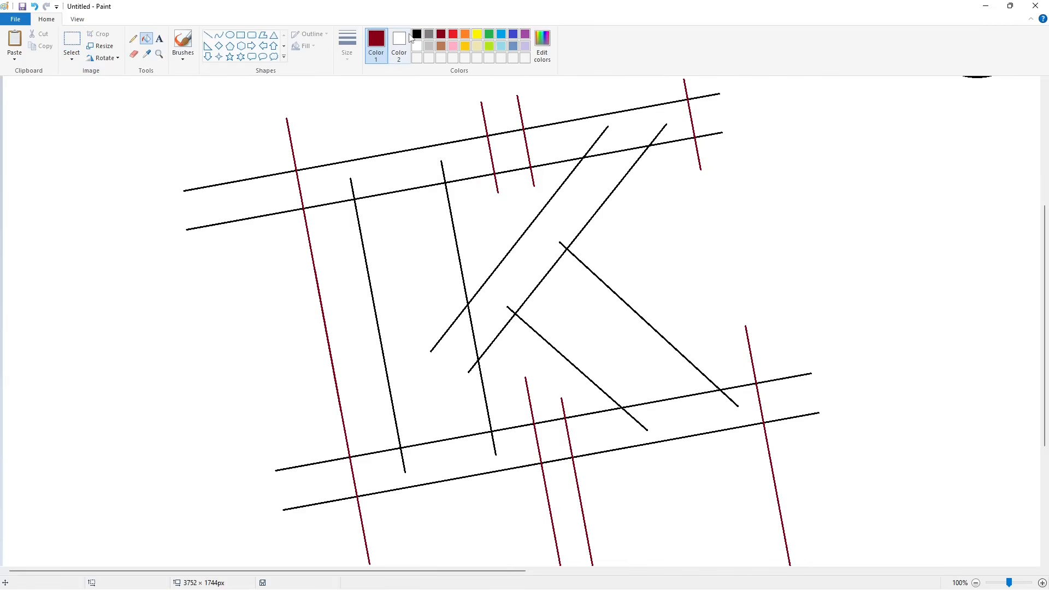
pyautogui.click(405, 175)
pyautogui.click(410, 219)
pyautogui.click(563, 261)
pyautogui.click(556, 219)
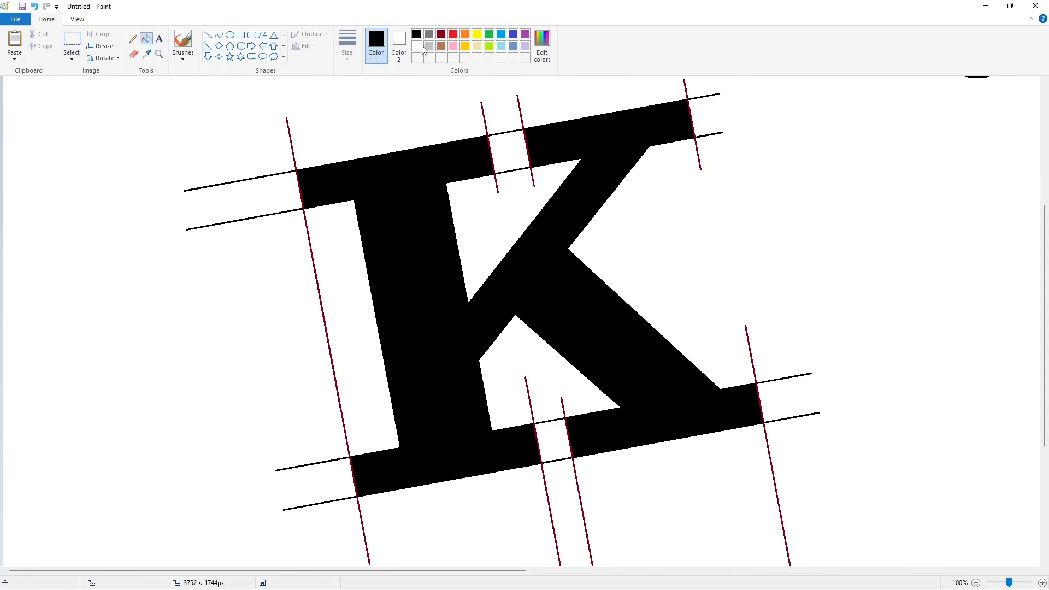
# Remove the dark red boundary lines and leftover black line ends around the K by filling them with white.
pyautogui.click(416, 46)
pyautogui.click(292, 147)
pyautogui.click(486, 120)
pyautogui.click(522, 117)
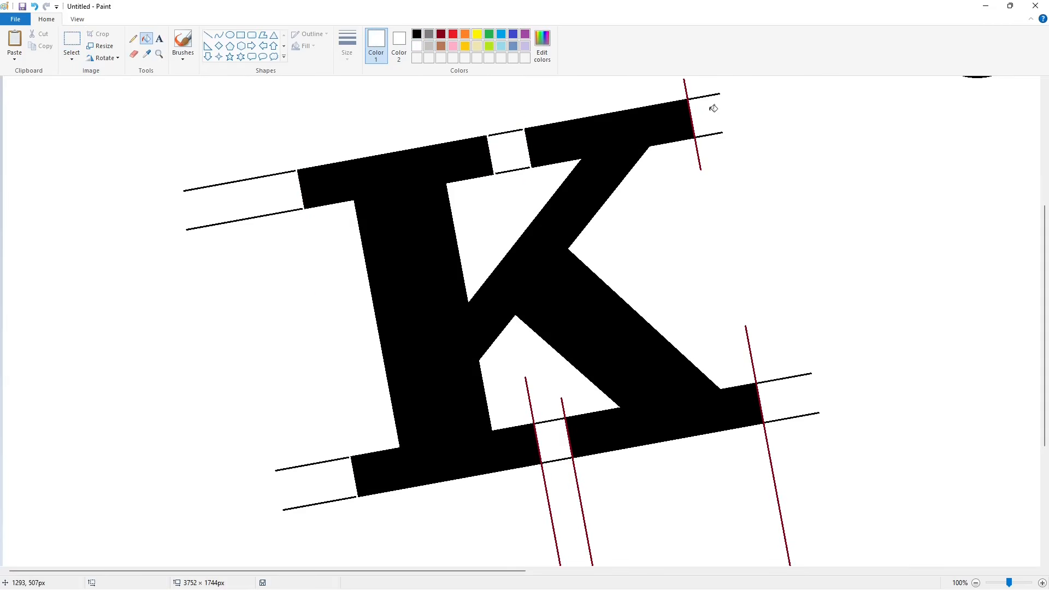
pyautogui.click(750, 337)
pyautogui.click(567, 437)
pyautogui.click(533, 409)
pyautogui.click(549, 420)
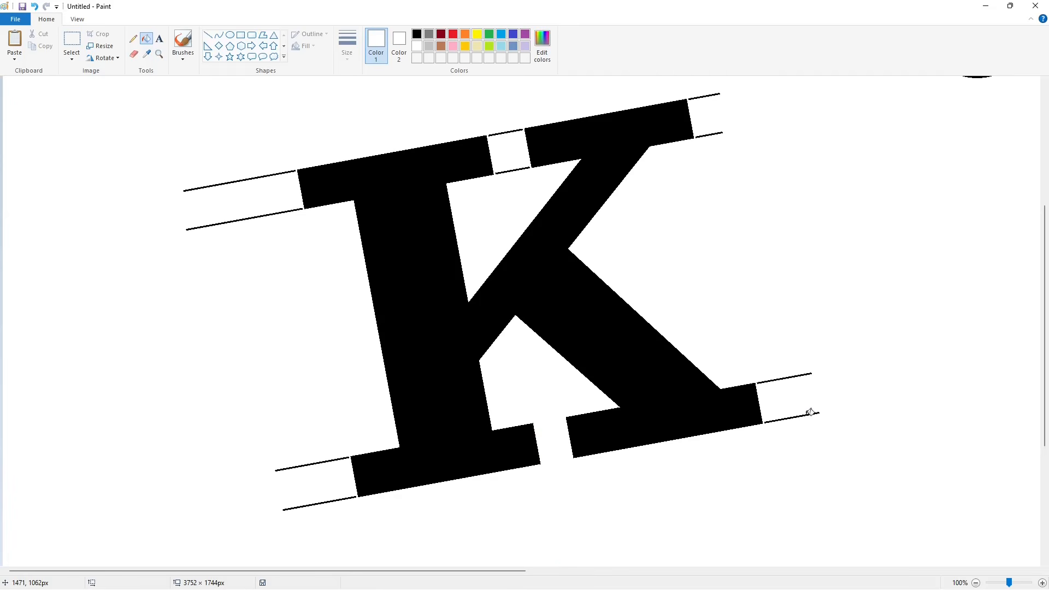
pyautogui.click(278, 171)
pyautogui.click(293, 210)
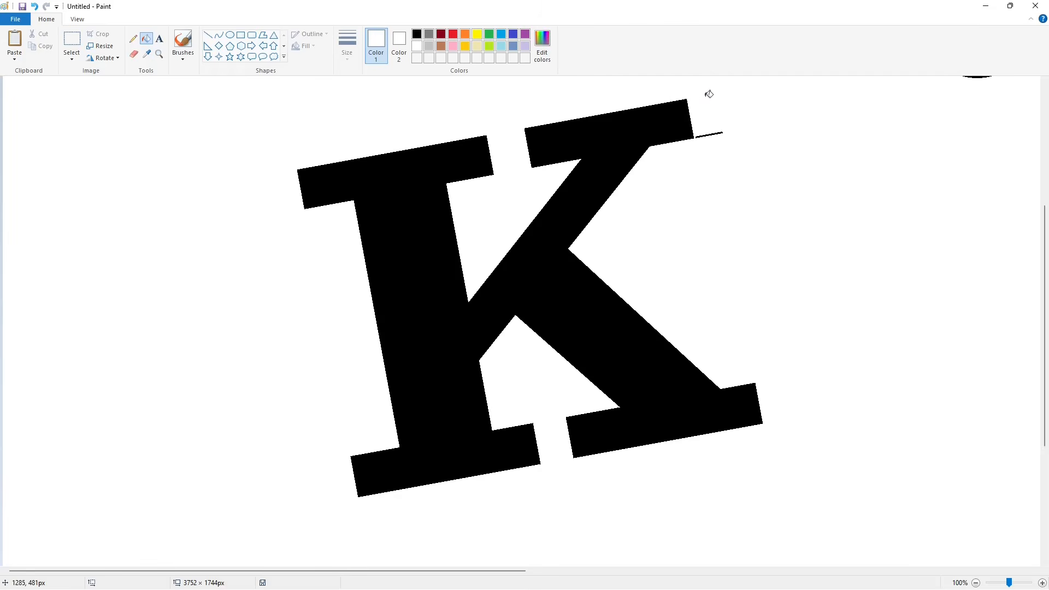
# Draw a small dark red circle left of the POPEYES wordmark and copy it.
pyautogui.scroll(-1, 907, 504)
pyautogui.click(230, 34)
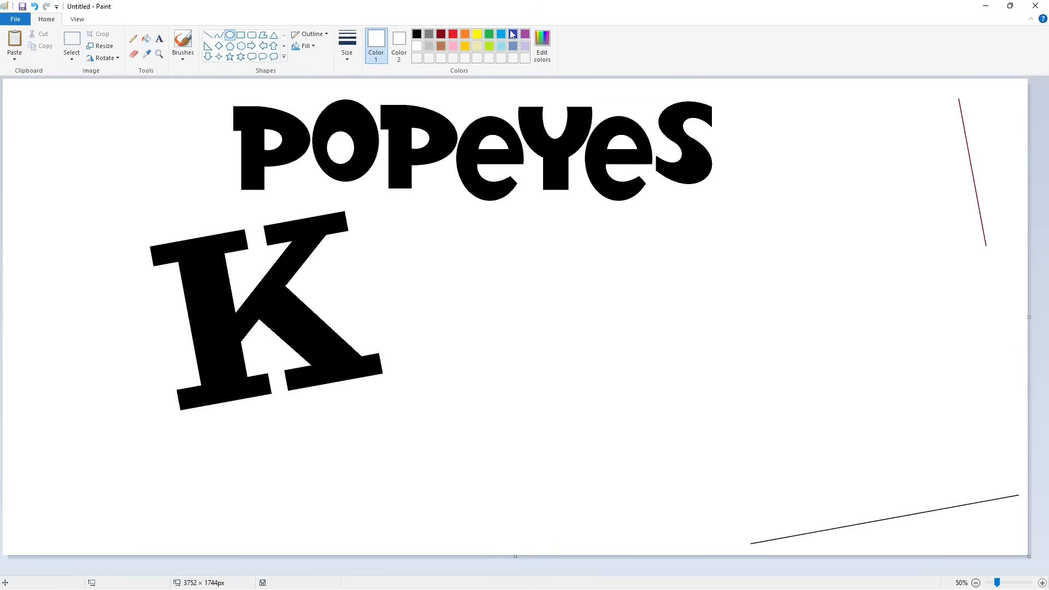
pyautogui.moveTo(179, 290)
pyautogui.mouseDown()
pyautogui.moveTo(26, 164)
pyautogui.moveTo(31, 142)
pyautogui.mouseUp()
pyautogui.click(71, 39)
pyautogui.moveTo(8, 99); pyautogui.dragTo(66, 179)
pyautogui.click(67, 181)
# Paste a circle copy and nudge it into the corner between the K's upper-left serif and the stem.
pyautogui.click(1042, 583)
pyautogui.moveTo(481, 572); pyautogui.dragTo(516, 572)
pyautogui.scroll(-3, 339, 404)
pyautogui.hotkey('ctrl', 'v')
pyautogui.moveTo(55, 160); pyautogui.dragTo(267, 352)
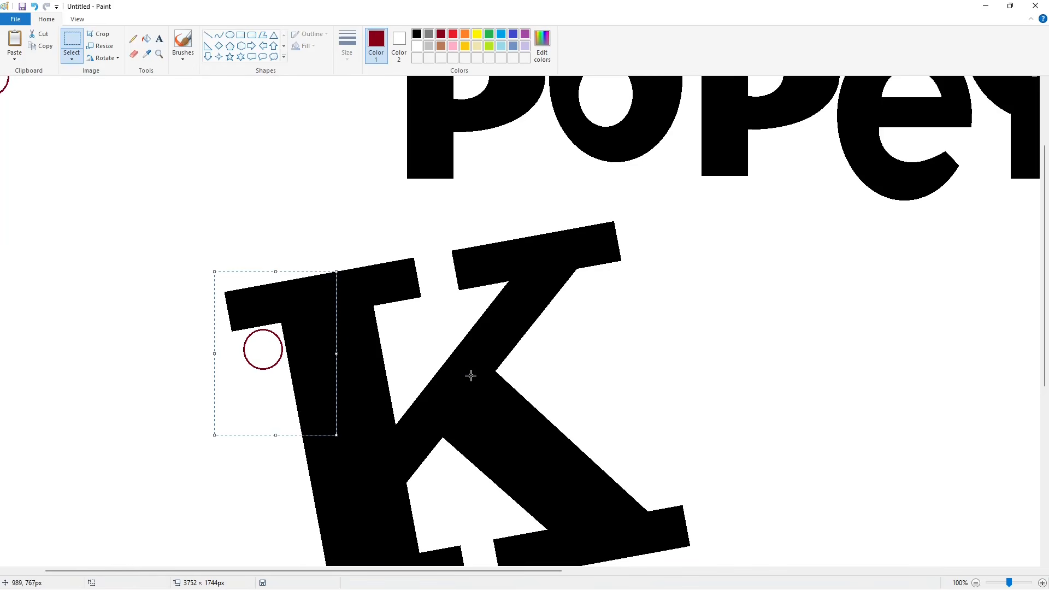
pyautogui.press('Up')
pyautogui.press('Up')
pyautogui.press('Up')
pyautogui.press('Up')
pyautogui.press('Right')
pyautogui.press('Right')
pyautogui.press('Right')
pyautogui.press('Up')
pyautogui.press('Up')
pyautogui.click(474, 374)
# Round the corner beneath the K's upper-left serif by filling the gap black and the circle outline white.
pyautogui.click(146, 38)
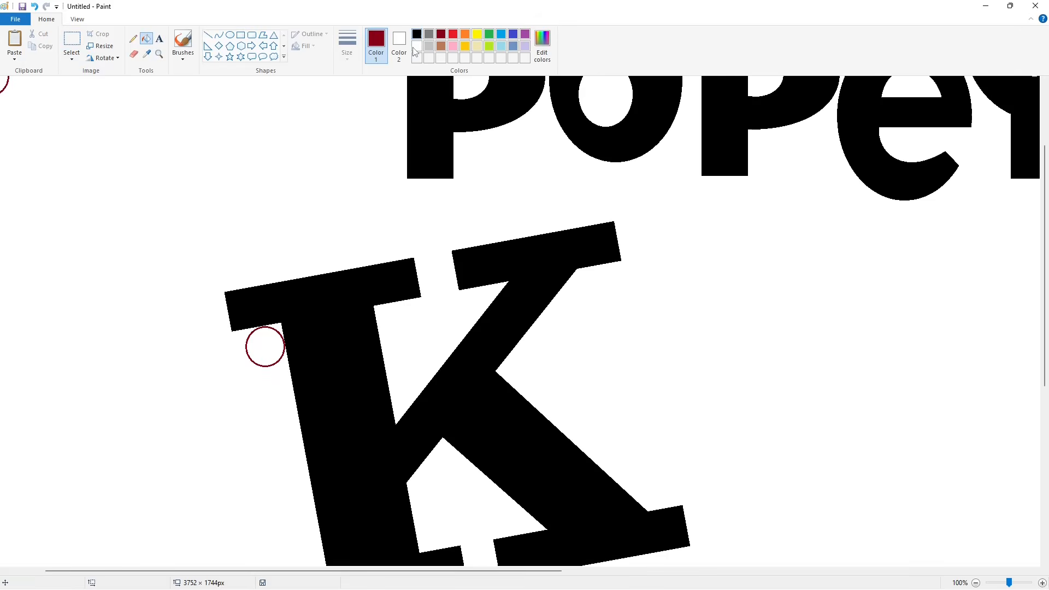
pyautogui.click(417, 48)
pyautogui.click(267, 366)
# Place a circle copy in the corner above the left foot serif of the K's stem and fill the gap black.
pyautogui.click(975, 583)
pyautogui.click(1042, 583)
pyautogui.scroll(-4, 679, 496)
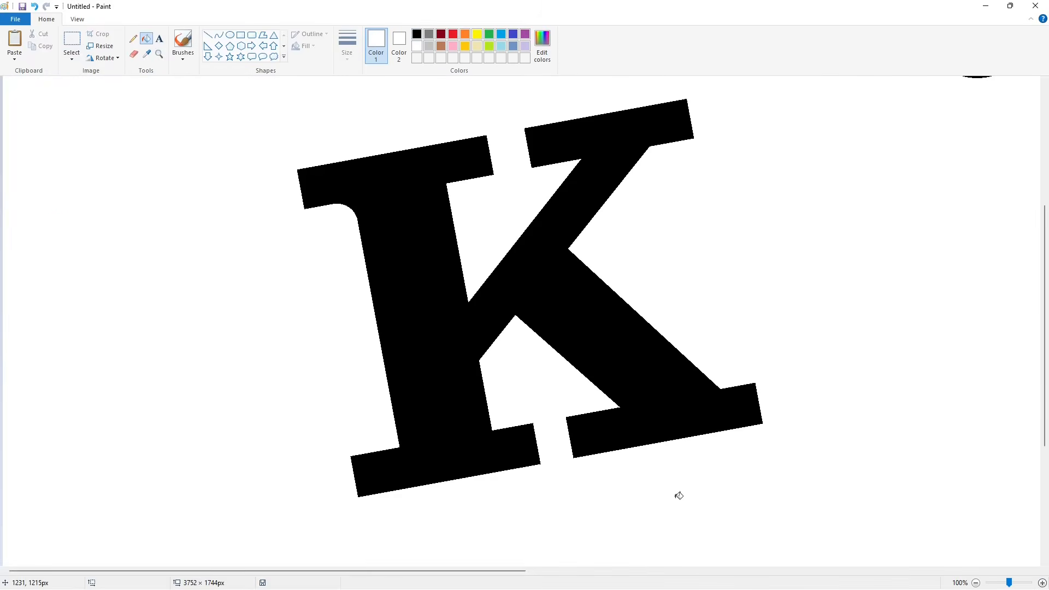
pyautogui.hotkey('ctrl', 'v')
pyautogui.moveTo(52, 157); pyautogui.dragTo(375, 429)
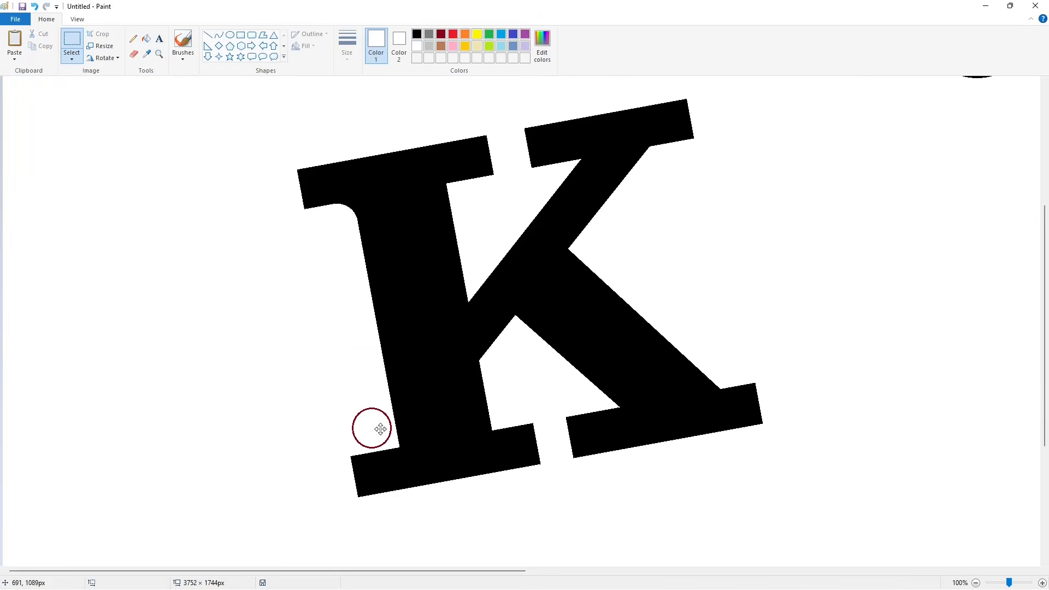
pyautogui.click(533, 415)
pyautogui.click(146, 38)
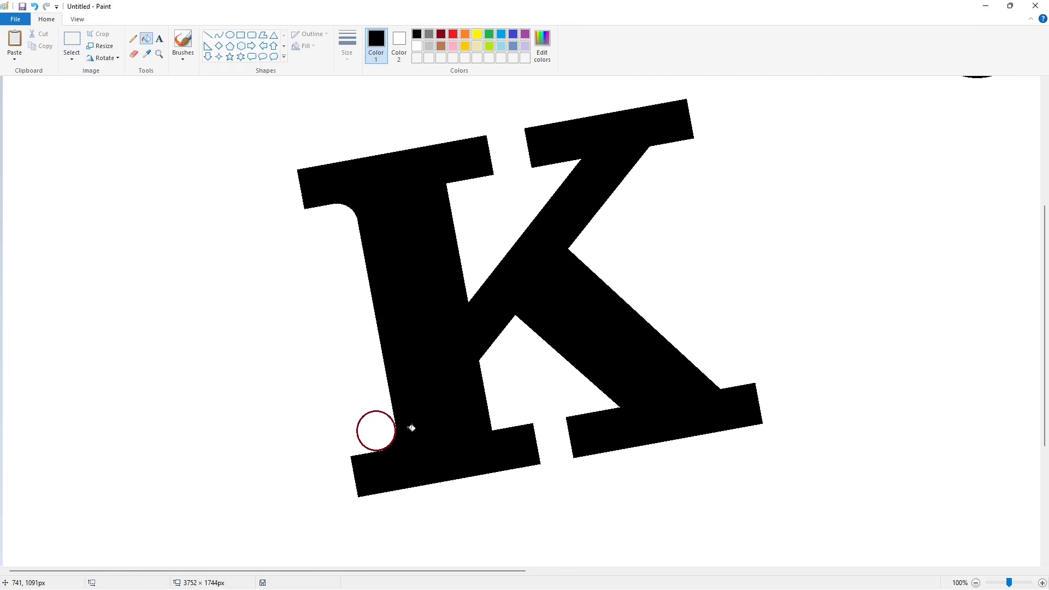
# Paste another circle copy and nudge it into the corner above the right foot serif of the K's stem.
pyautogui.hotkey('ctrl', 'v')
pyautogui.moveTo(65, 163); pyautogui.dragTo(525, 409)
pyautogui.press('Left')
pyautogui.press('Left')
pyautogui.press('Left')
pyautogui.press('Left')
pyautogui.press('Down')
pyautogui.press('Down')
pyautogui.press('Down')
pyautogui.press('Down')
pyautogui.press('Left')
pyautogui.click(654, 391)
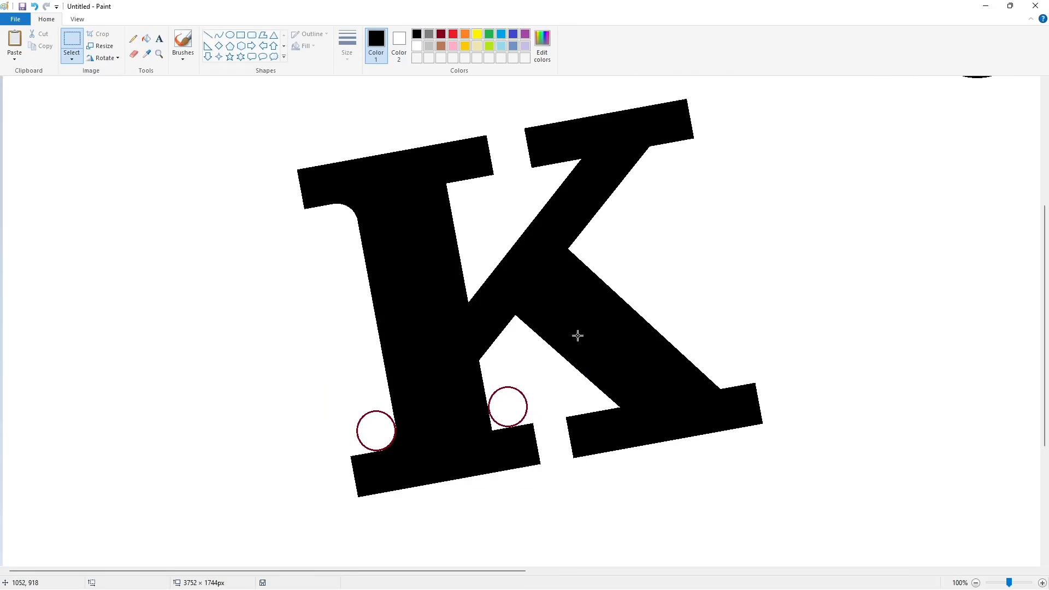
# Round both foot corners of the K's stem by filling the remaining gap black and the circle outlines white.
pyautogui.click(146, 38)
pyautogui.click(375, 431)
pyautogui.click(507, 407)
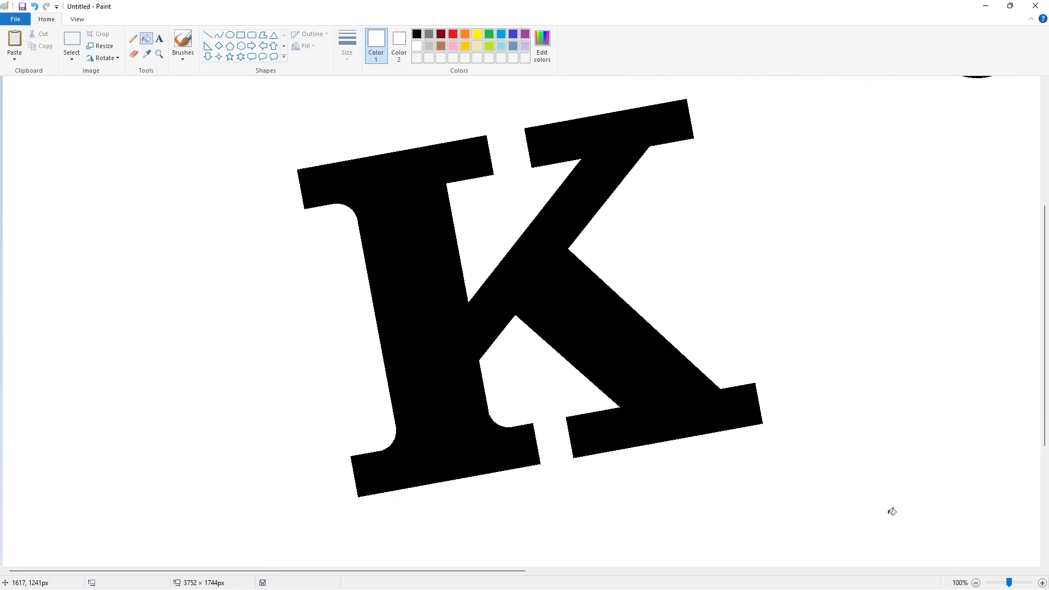
# Round the corner beneath the stem's upper-right serif with a circle copy, filling the gap black and the outline white.
pyautogui.scroll(-1, 888, 481)
pyautogui.scroll(1, 858, 439)
pyautogui.hotkey('ctrl', 'v')
pyautogui.moveTo(52, 157); pyautogui.dragTo(469, 322)
pyautogui.click(620, 335)
pyautogui.click(146, 39)
pyautogui.click(416, 34)
pyautogui.click(452, 308)
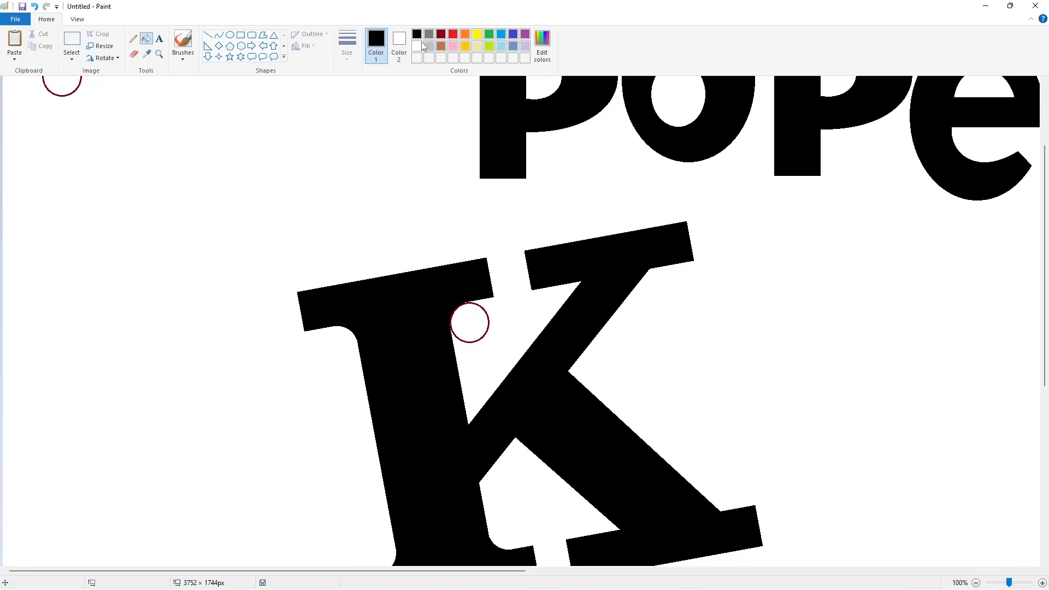
pyautogui.click(417, 46)
pyautogui.click(487, 314)
pyautogui.hotkey('ctrl', 'v')
pyautogui.moveTo(68, 152); pyautogui.dragTo(550, 309)
pyautogui.hotkey('ctrl', 'z')
# Draw a smaller dark red circle of about 43 × 49 px between the K's stem and upper arm, and copy it.
pyautogui.click(975, 583)
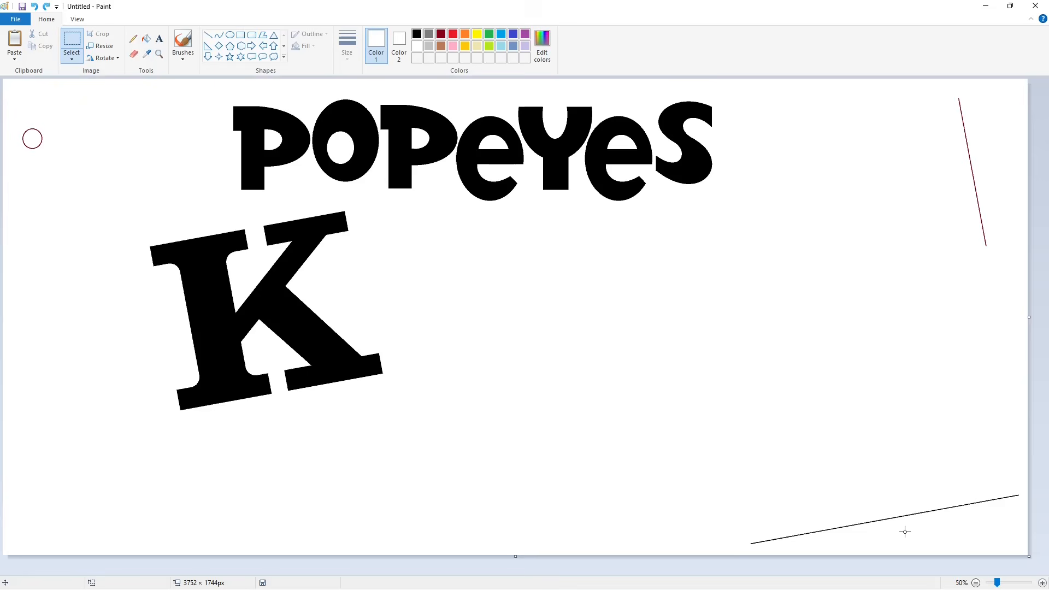
pyautogui.click(230, 34)
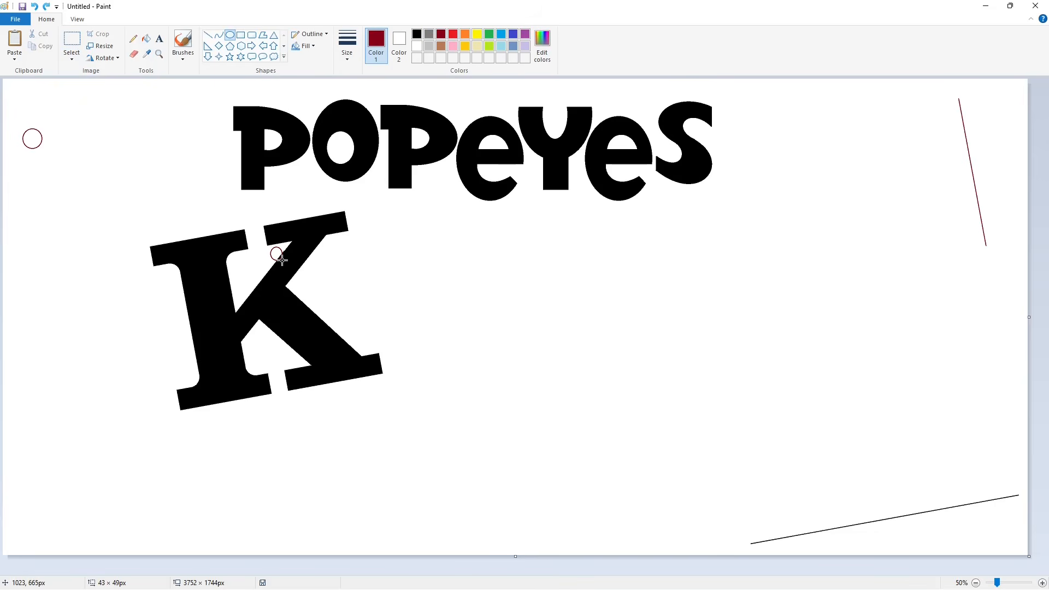
pyautogui.click(347, 257)
pyautogui.click(1042, 583)
pyautogui.click(72, 39)
pyautogui.moveTo(477, 192); pyautogui.dragTo(512, 234)
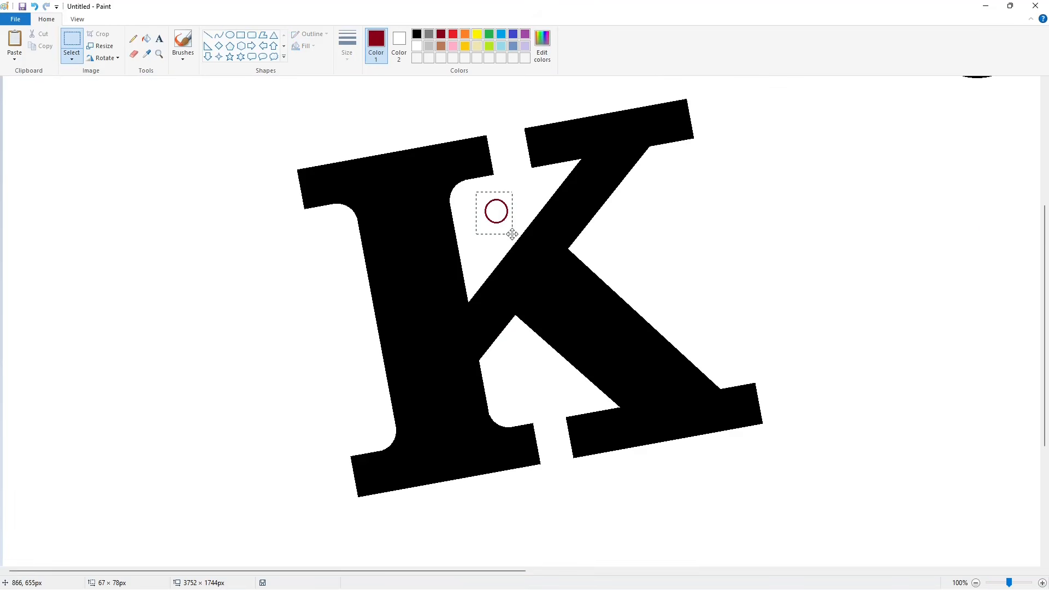
pyautogui.hotkey('ctrl', 'c')
# Round the corner beneath the upper arm's left serif with a small circle copy, filling the gap black and the outline white.
pyautogui.hotkey('ctrl', 'v')
pyautogui.moveTo(31, 98); pyautogui.dragTo(559, 176)
pyautogui.click(146, 39)
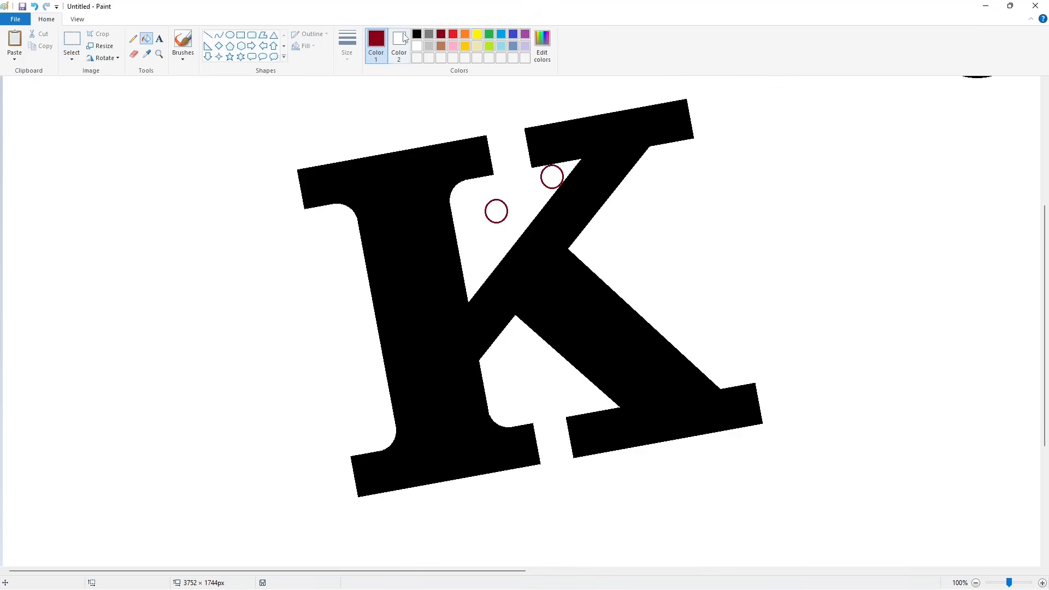
pyautogui.click(417, 34)
pyautogui.click(551, 183)
# Round the corner above the left foot serif of the K's leg with a small circle copy, filling gap black and outline white.
pyautogui.scroll(-2, 848, 469)
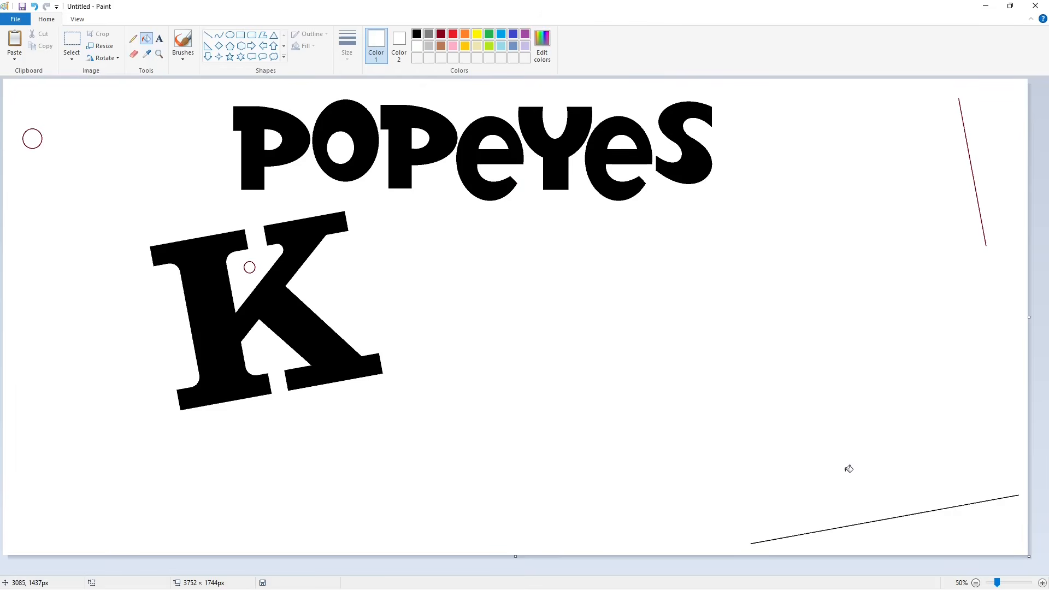
pyautogui.click(1042, 583)
pyautogui.hotkey('ctrl', 'v')
pyautogui.moveTo(25, 98); pyautogui.dragTo(591, 398)
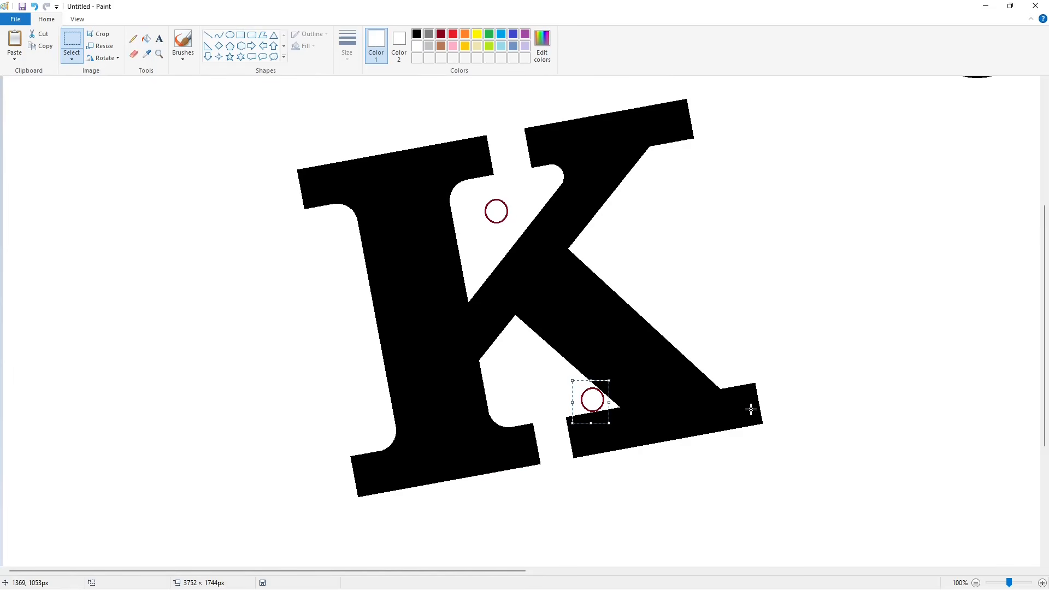
pyautogui.click(496, 316)
pyautogui.click(146, 38)
pyautogui.click(417, 34)
pyautogui.click(609, 404)
pyautogui.click(417, 46)
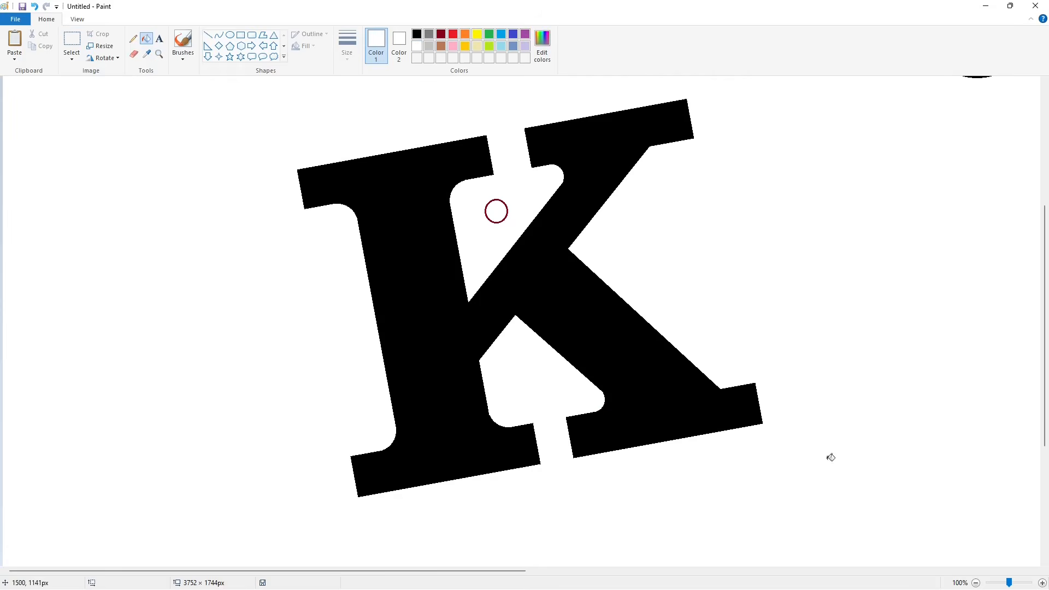
# Draw a larger dark red circle between the first small circle and the POPEYES wordmark, and copy it.
pyautogui.scroll(-2, 831, 457)
pyautogui.click(229, 35)
pyautogui.click(441, 34)
pyautogui.moveTo(56, 109); pyautogui.dragTo(90, 142)
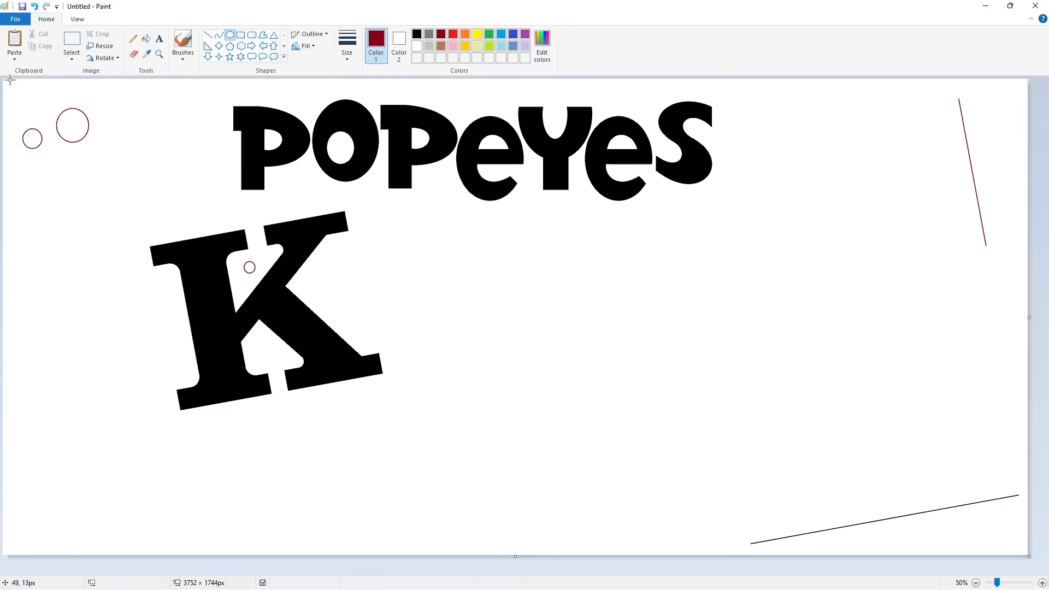
pyautogui.click(72, 42)
# Place copies of the larger circle beneath the upper arm's right serif and above the right foot serif of the K's leg.
pyautogui.click(1042, 583)
pyautogui.scroll(-4, 672, 536)
pyautogui.moveTo(495, 571); pyautogui.dragTo(625, 571)
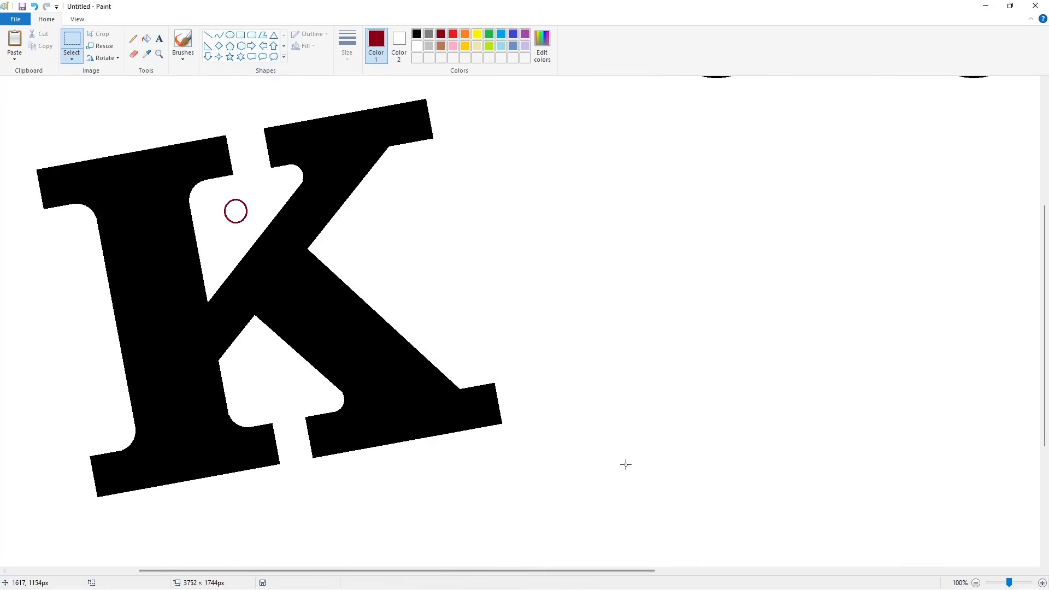
pyautogui.hotkey('ctrl', 'v')
pyautogui.moveTo(101, 158); pyautogui.dragTo(453, 203)
pyautogui.click(579, 218)
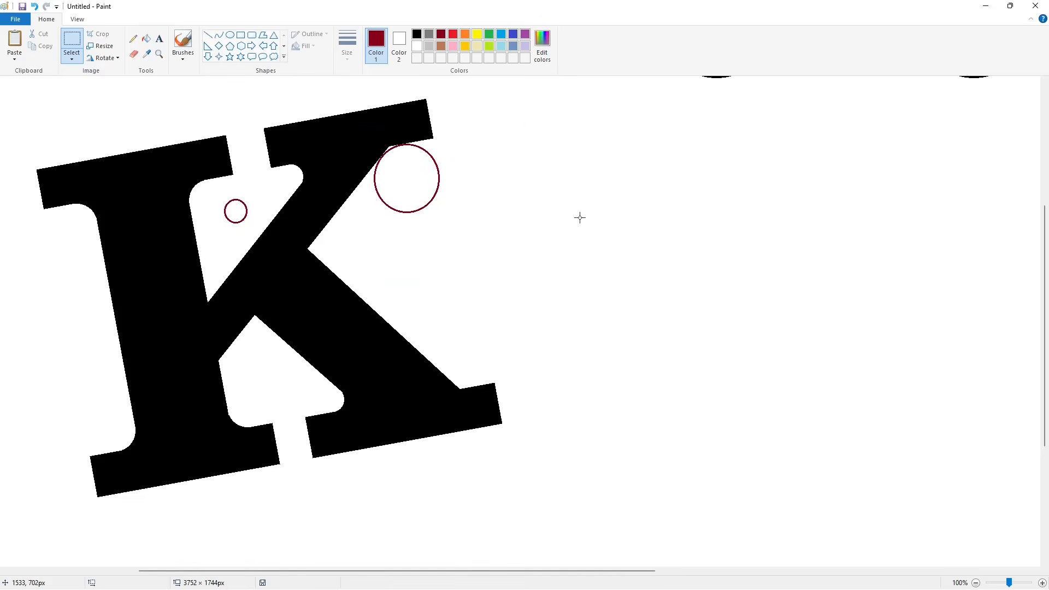
pyautogui.hotkey('ctrl', 'v')
pyautogui.moveTo(70, 151); pyautogui.dragTo(484, 368)
pyautogui.press('Left')
pyautogui.press('Left')
pyautogui.press('Down')
pyautogui.click(630, 344)
# Round the K's two outer right corners by filling the gaps black and both large circle outlines white.
pyautogui.click(146, 39)
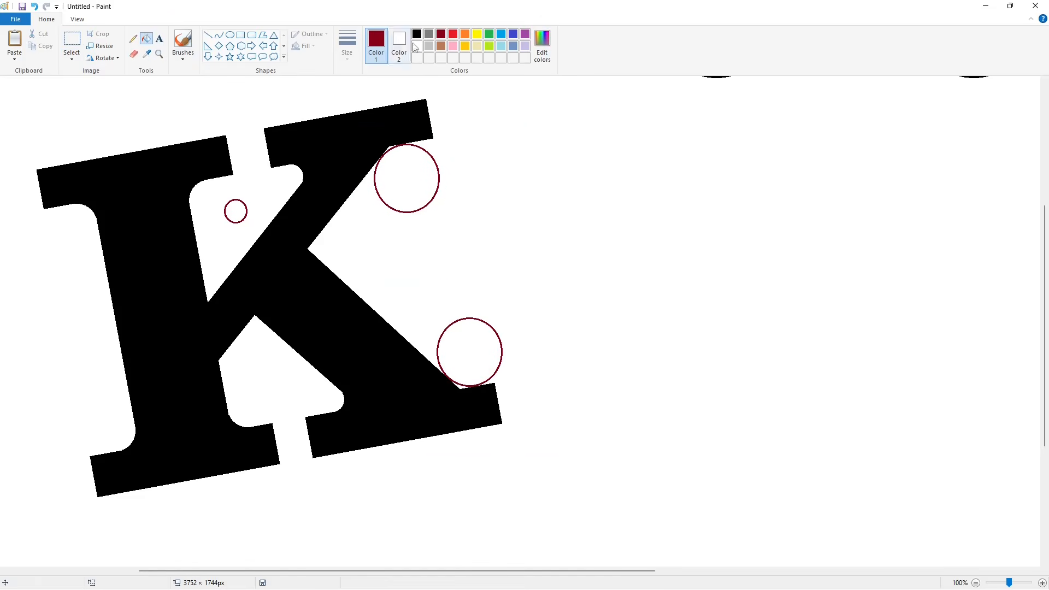
pyautogui.click(417, 34)
pyautogui.click(392, 147)
pyautogui.click(417, 46)
pyautogui.click(430, 154)
pyautogui.click(492, 327)
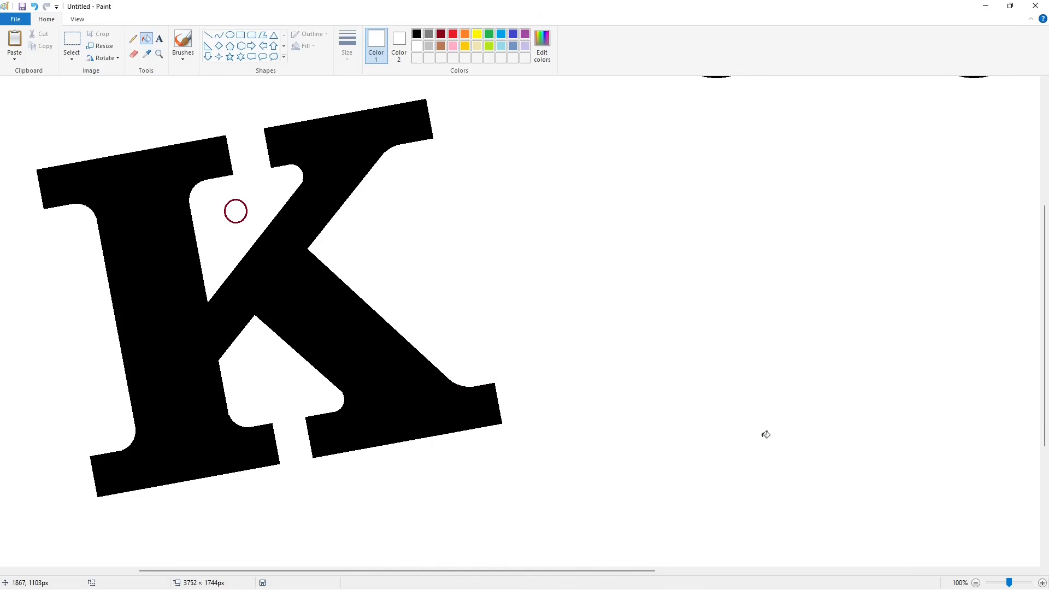
# Draw a black upright ellipse of about 231 × 301 px to the right of the K's upper arm.
pyautogui.click(976, 583)
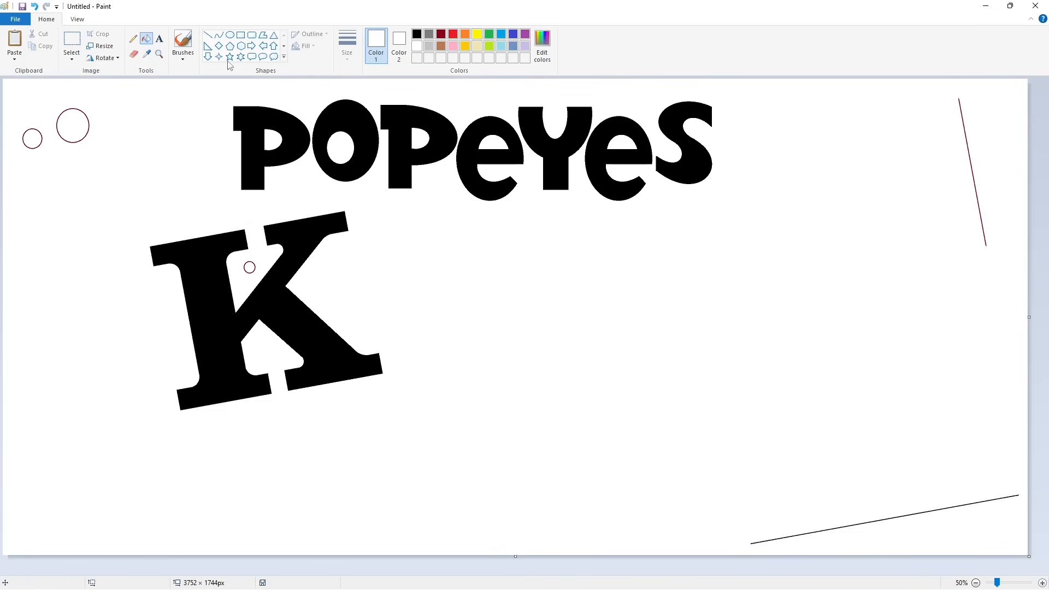
pyautogui.click(230, 35)
pyautogui.click(416, 34)
pyautogui.moveTo(378, 208); pyautogui.dragTo(440, 290)
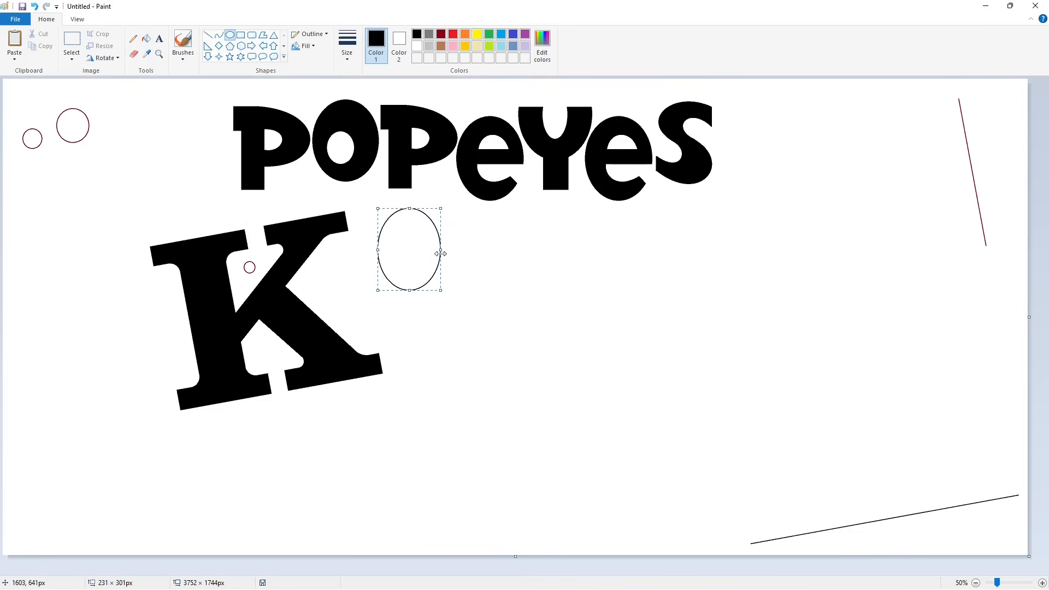
pyautogui.moveTo(440, 254); pyautogui.dragTo(441, 256)
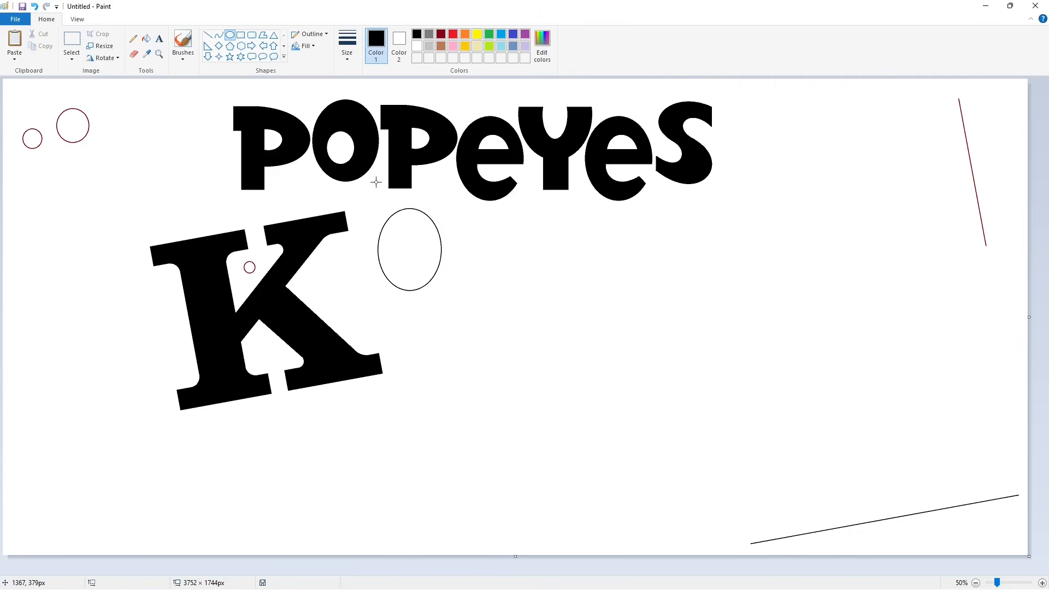
# Draw a black S-shaped curve from the ellipse's left edge down to beside the K's right foot, about 49 × 435 px.
pyautogui.click(218, 35)
pyautogui.moveTo(378, 246); pyautogui.dragTo(391, 365)
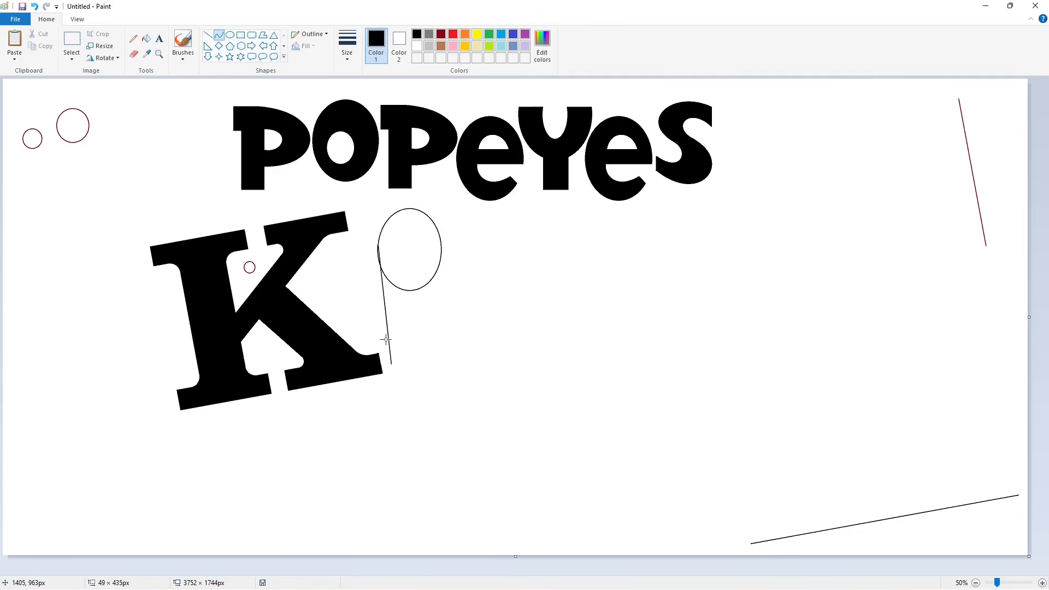
pyautogui.click(380, 265)
pyautogui.click(394, 320)
pyautogui.click(541, 328)
# Copy the ellipse with its curve and place the copy in the empty area left of the K.
pyautogui.click(71, 39)
pyautogui.moveTo(375, 205)
pyautogui.mouseDown()
pyautogui.moveTo(437, 362)
pyautogui.moveTo(371, 205)
pyautogui.mouseUp()
pyautogui.hotkey('ctrl', 'c')
pyautogui.hotkey('ctrl', 'v')
pyautogui.moveTo(51, 135); pyautogui.dragTo(72, 352)
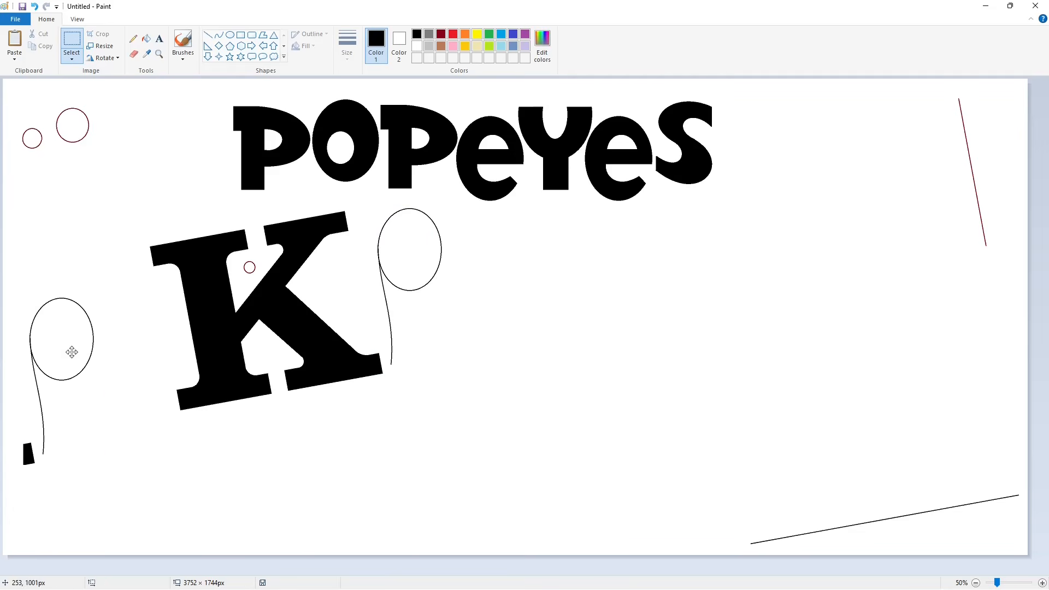
# Remove the black serif fragment copied along with the ellipse and curve by filling it with white.
pyautogui.click(1043, 583)
pyautogui.click(146, 39)
pyautogui.click(417, 46)
pyautogui.scroll(-5, 263, 222)
pyautogui.click(59, 356)
pyautogui.scroll(3, 79, 338)
# Try to overlay a horizontally flipped copy of the ellipse and curve on the original to mirror the curve.
pyautogui.click(71, 39)
pyautogui.moveTo(22, 157); pyautogui.dragTo(192, 500)
pyautogui.moveTo(431, 571); pyautogui.dragTo(604, 571)
pyautogui.hotkey('ctrl', 'v')
pyautogui.click(104, 58)
pyautogui.click(114, 121)
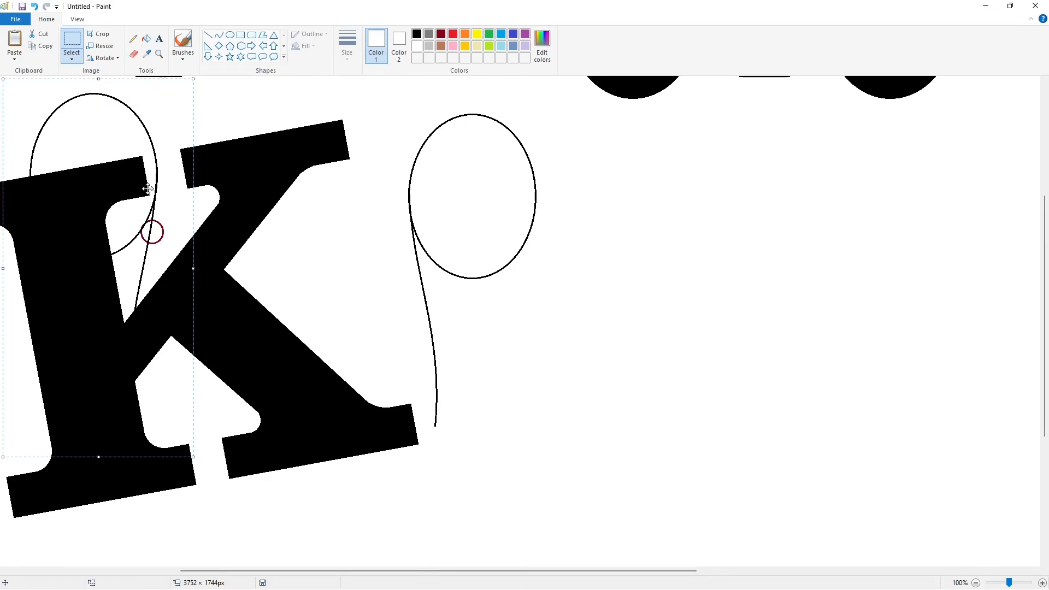
pyautogui.moveTo(142, 185); pyautogui.dragTo(523, 207)
pyautogui.press('Right')
pyautogui.press('Right')
pyautogui.click(635, 244)
pyautogui.click(976, 583)
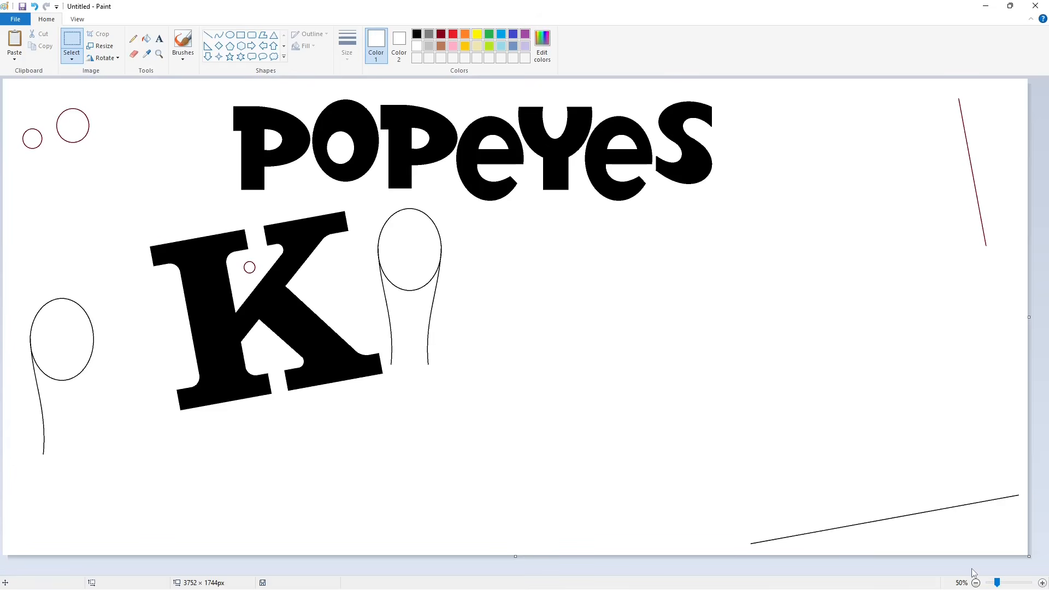
pyautogui.hotkey('ctrl', 'z')
# Draw a black S-shaped curve of about 81 × 409 px from the ellipse's right edge down to the left curve's foot level.
pyautogui.click(220, 36)
pyautogui.click(417, 33)
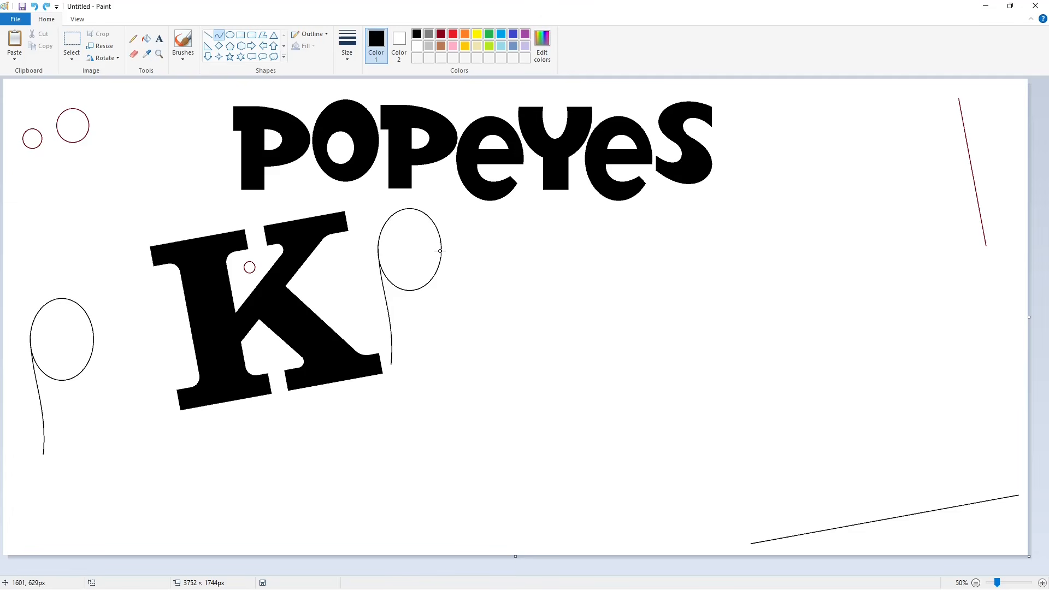
pyautogui.moveTo(441, 251); pyautogui.dragTo(419, 365)
pyautogui.moveTo(429, 302); pyautogui.dragTo(427, 303)
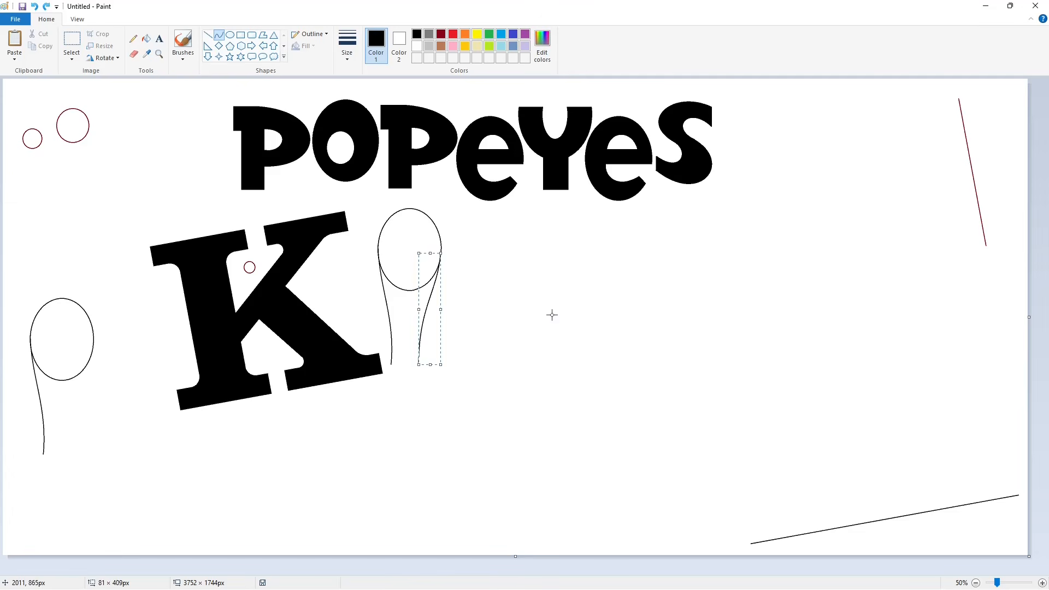
pyautogui.click(1003, 530)
# Close the lower ends of the two curves with a horizontal black line and fill the ellipse and the neck below black.
pyautogui.click(1043, 583)
pyautogui.moveTo(781, 571); pyautogui.dragTo(682, 535)
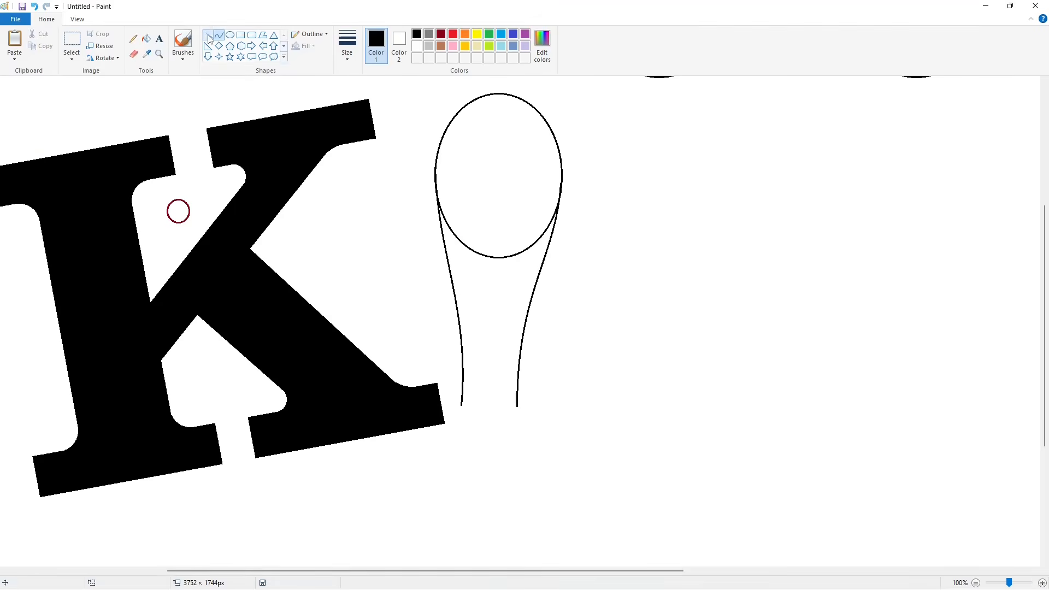
pyautogui.moveTo(516, 414); pyautogui.dragTo(517, 413)
pyautogui.click(201, 108)
pyautogui.click(146, 39)
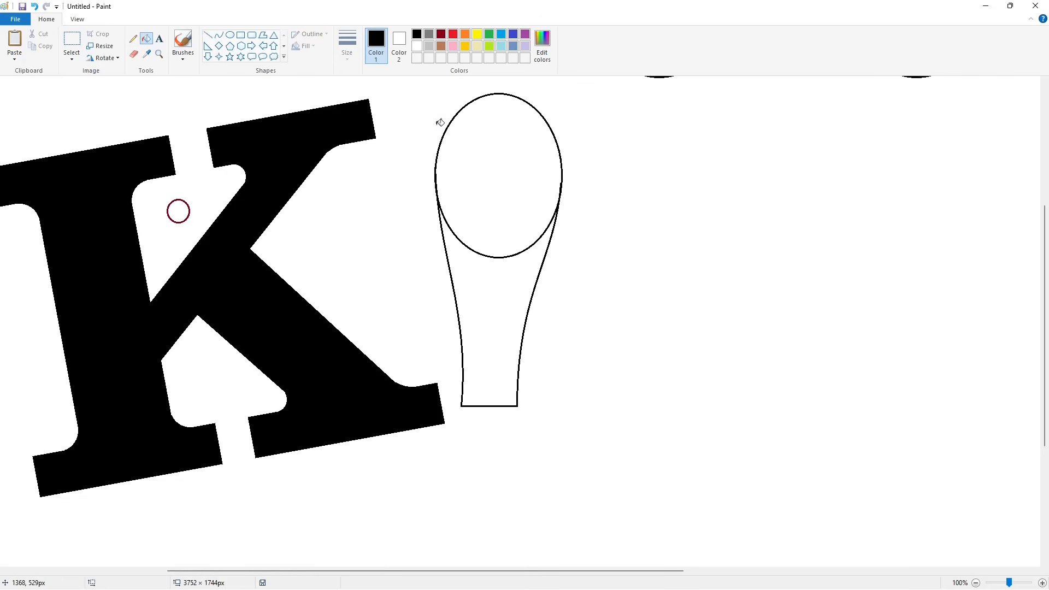
pyautogui.click(475, 204)
pyautogui.click(505, 290)
pyautogui.click(208, 36)
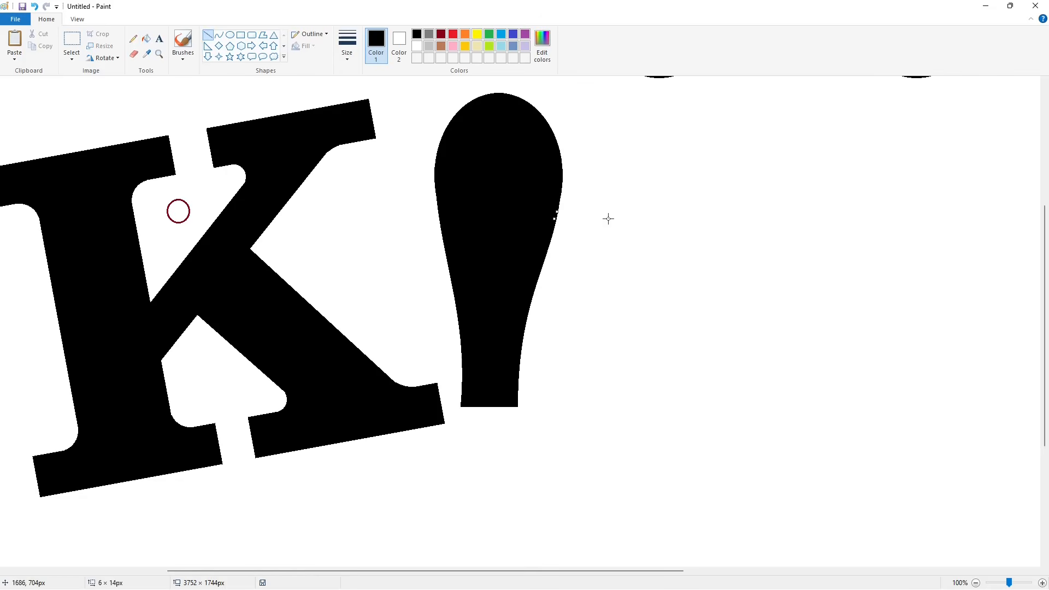
# Draw a circle of about 233 × 228 px beneath the exclamation stroke, shift it slightly left, and fill it black.
pyautogui.click(976, 583)
pyautogui.click(230, 34)
pyautogui.moveTo(423, 442); pyautogui.dragTo(423, 442)
pyautogui.moveTo(400, 418); pyautogui.dragTo(428, 421)
pyautogui.press('Left')
pyautogui.press('Left')
pyautogui.press('Left')
pyautogui.press('Left')
pyautogui.press('Left')
pyautogui.press('Left')
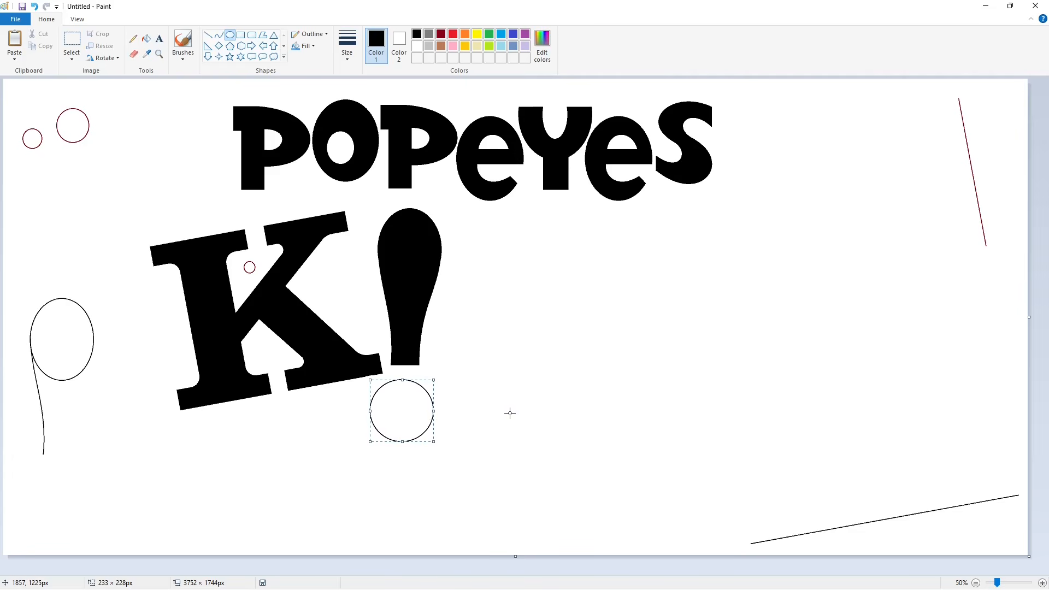
pyautogui.click(509, 413)
pyautogui.click(146, 38)
pyautogui.click(407, 404)
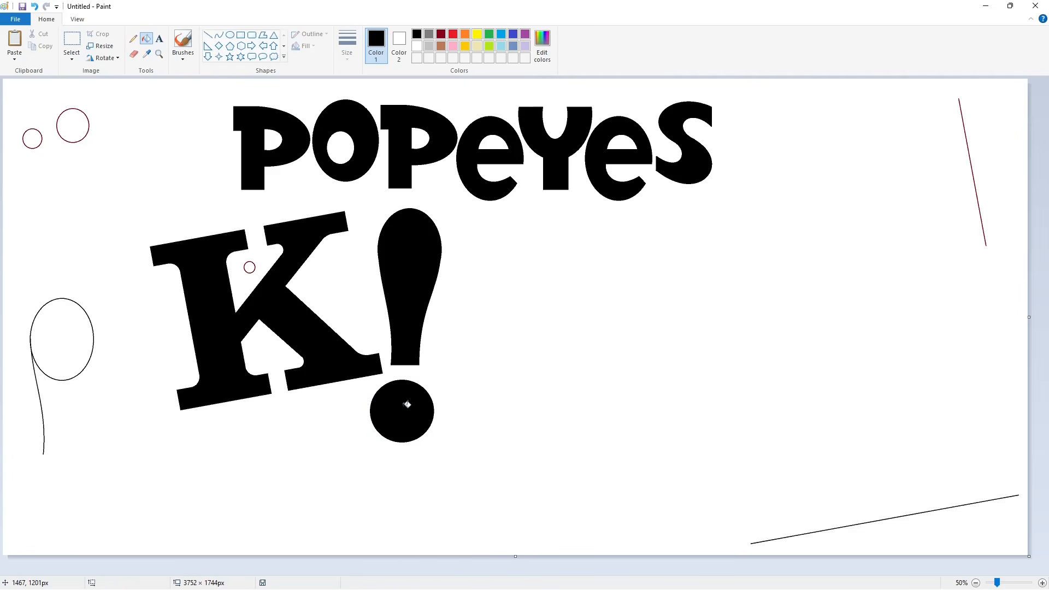
pyautogui.click(241, 36)
pyautogui.moveTo(449, 223); pyautogui.dragTo(693, 390)
pyautogui.hotkey('ctrl', 'z')
# Draw the D's nearly horizontal top line beside the exclamation mark and an outer bowl ellipse of about 553 × 600 px touching it.
pyautogui.click(208, 34)
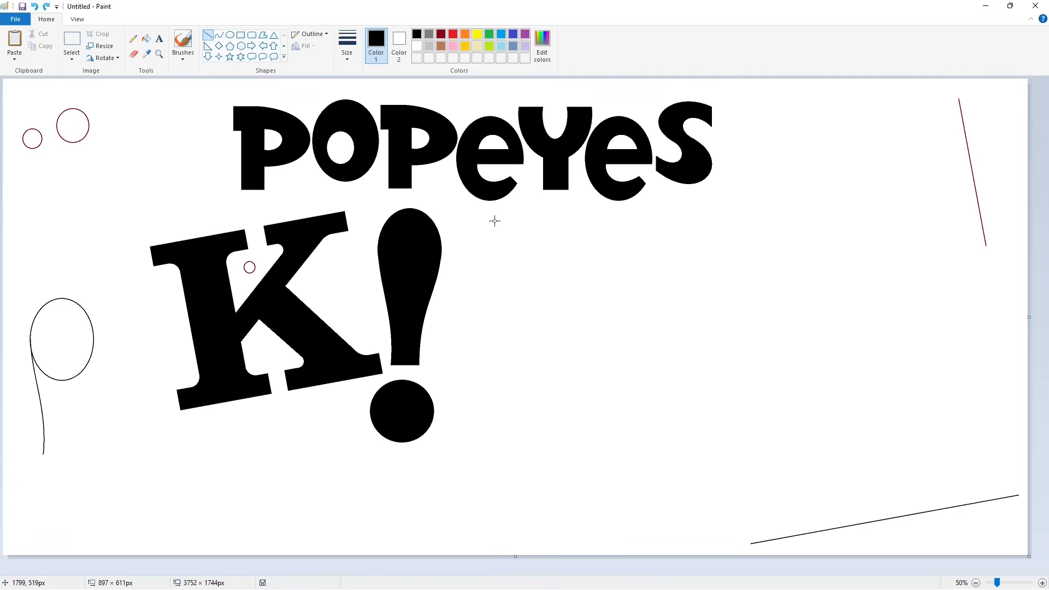
pyautogui.moveTo(443, 223)
pyautogui.mouseDown()
pyautogui.moveTo(448, 420)
pyautogui.moveTo(453, 226)
pyautogui.moveTo(553, 221)
pyautogui.moveTo(641, 384)
pyautogui.mouseUp()
pyautogui.click(230, 35)
pyautogui.moveTo(518, 304); pyautogui.dragTo(490, 305)
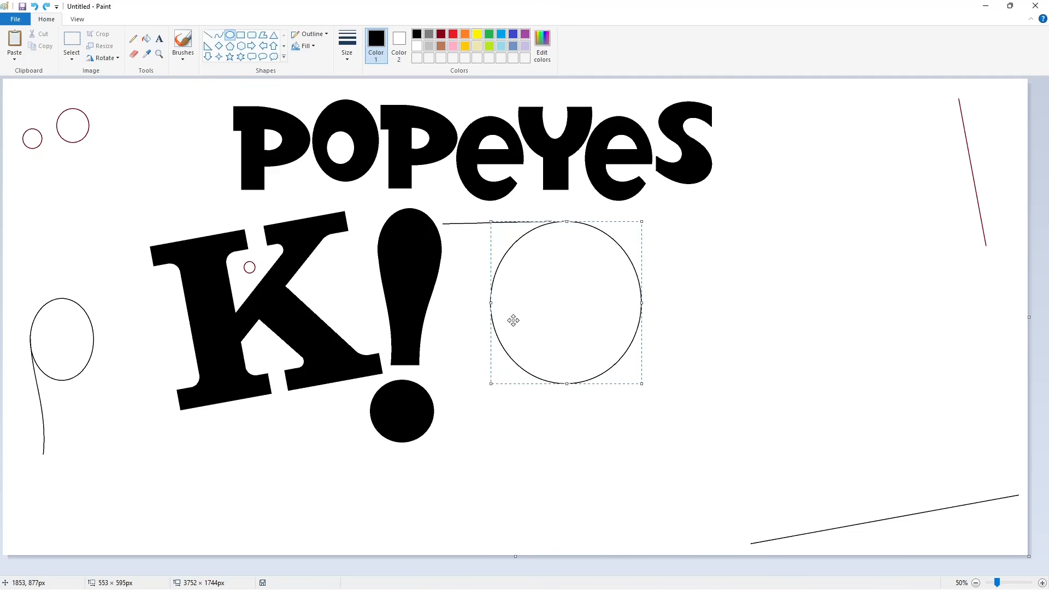
pyautogui.moveTo(566, 384); pyautogui.dragTo(565, 386)
pyautogui.click(745, 375)
# Draw the D's bottom line meeting the ellipse and two inner serif lines, the lower one about 391 × 15 px.
pyautogui.click(208, 35)
pyautogui.moveTo(449, 393); pyautogui.dragTo(571, 386)
pyautogui.moveTo(449, 393); pyautogui.dragTo(441, 392)
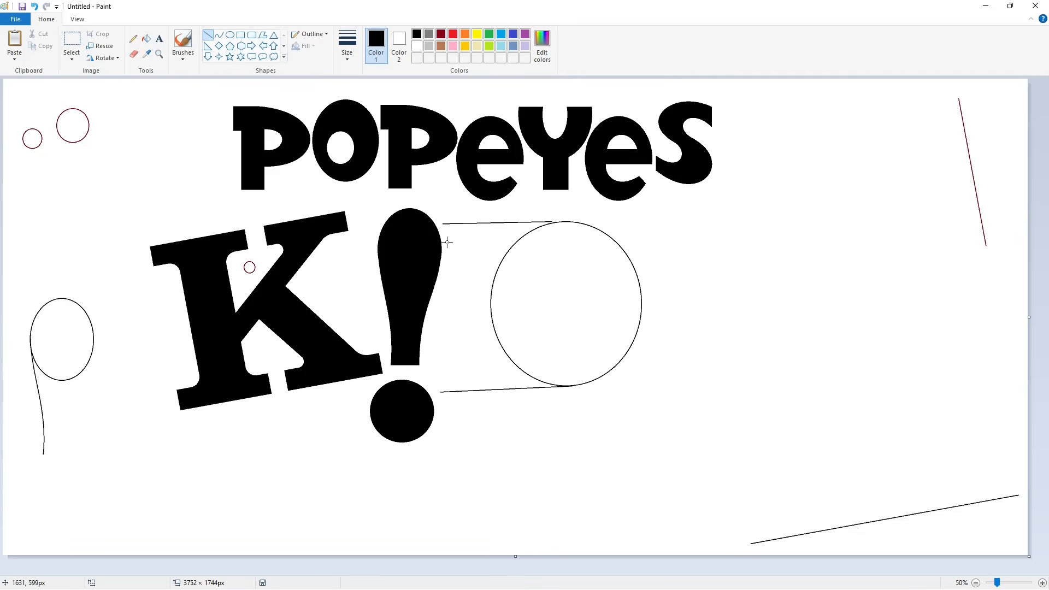
pyautogui.moveTo(446, 372); pyautogui.dragTo(553, 368)
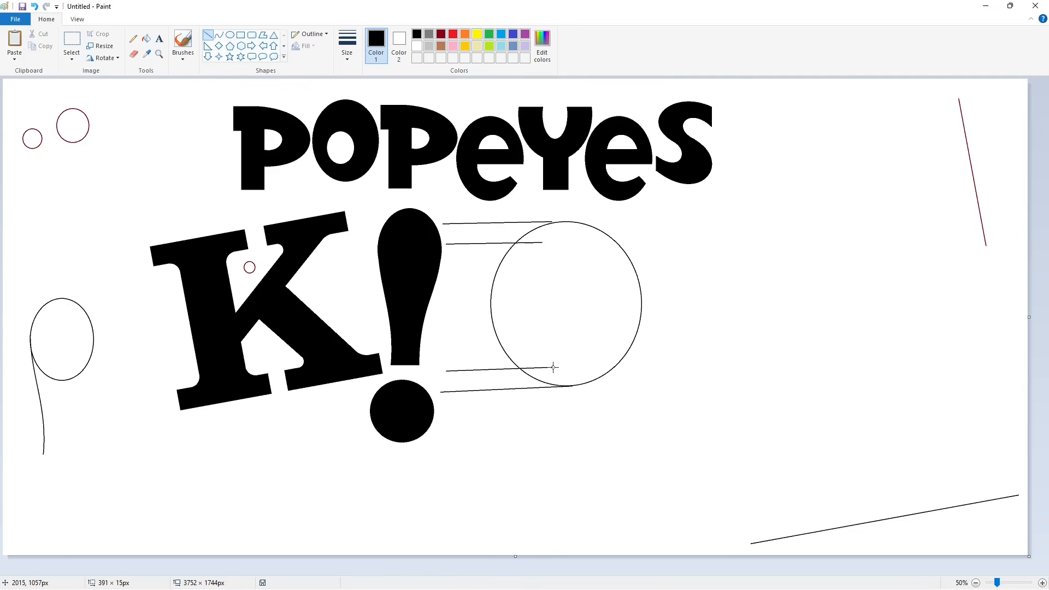
# Draw the D's inner ellipse between the two inner serif lines, about 303 × 461 px.
pyautogui.click(230, 35)
pyautogui.moveTo(512, 241); pyautogui.dragTo(590, 367)
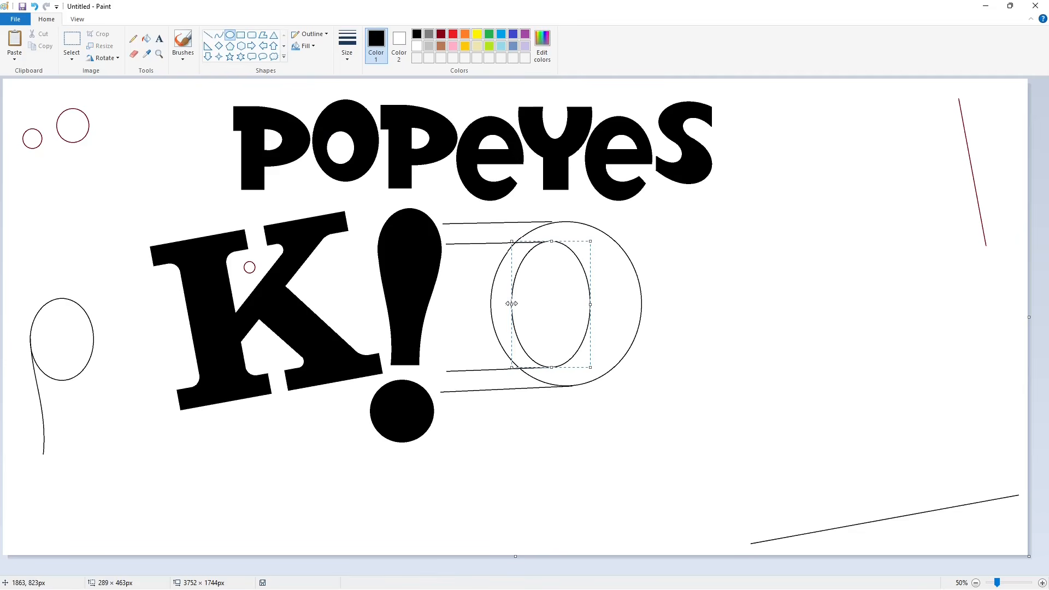
pyautogui.moveTo(547, 241); pyautogui.dragTo(547, 242)
pyautogui.moveTo(514, 305)
pyautogui.mouseDown()
pyautogui.moveTo(523, 307)
pyautogui.moveTo(508, 308)
pyautogui.mouseUp()
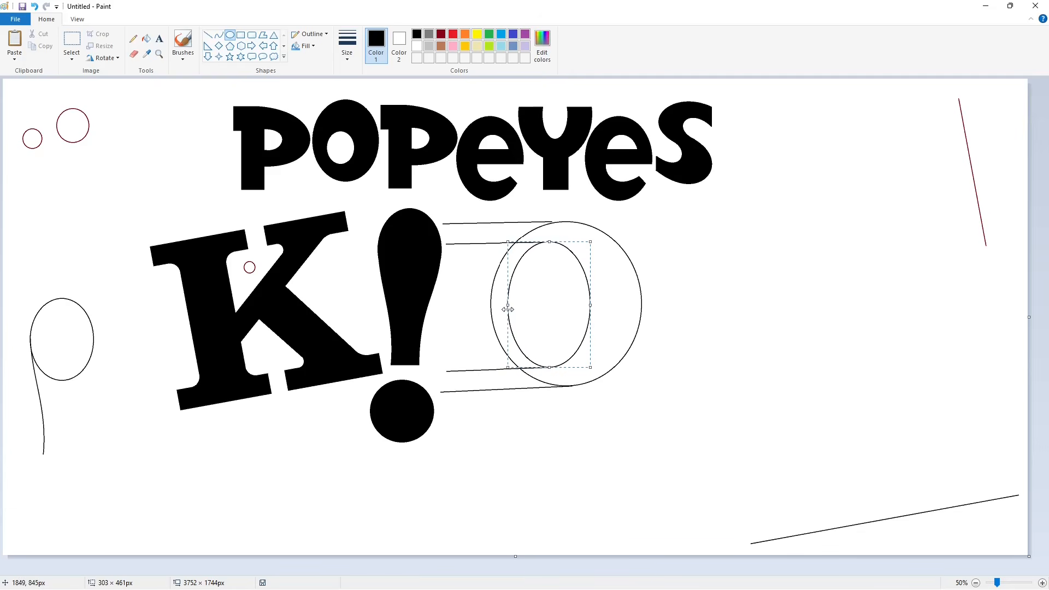
pyautogui.click(687, 324)
# Draw the D's stem edges, black on the left and dark red on the right, plus a dark red line marking the serif ends.
pyautogui.click(207, 35)
pyautogui.moveTo(474, 235); pyautogui.dragTo(477, 384)
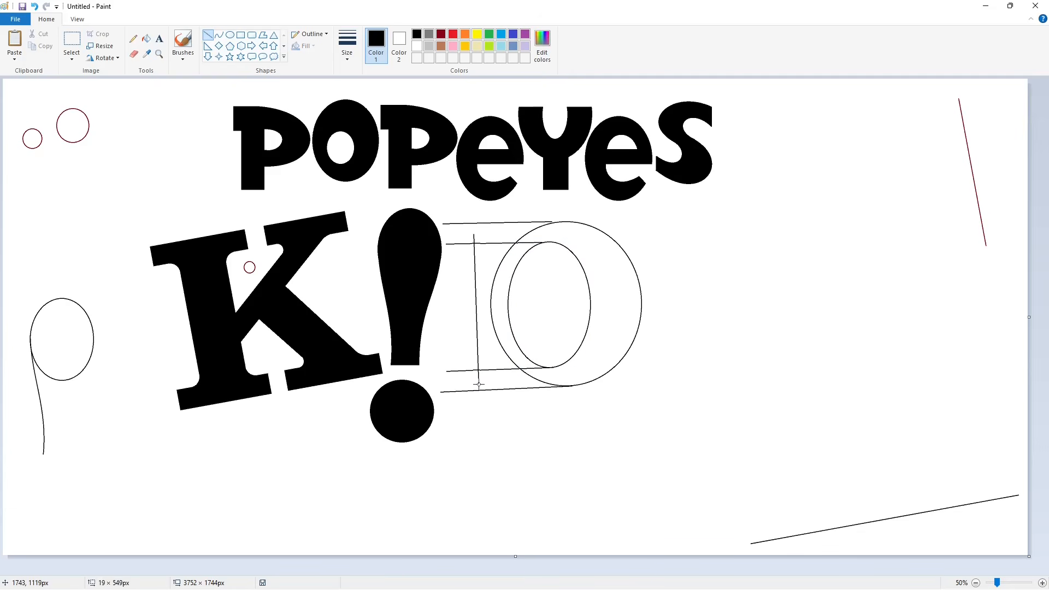
pyautogui.click(440, 34)
pyautogui.moveTo(521, 239); pyautogui.dragTo(523, 378)
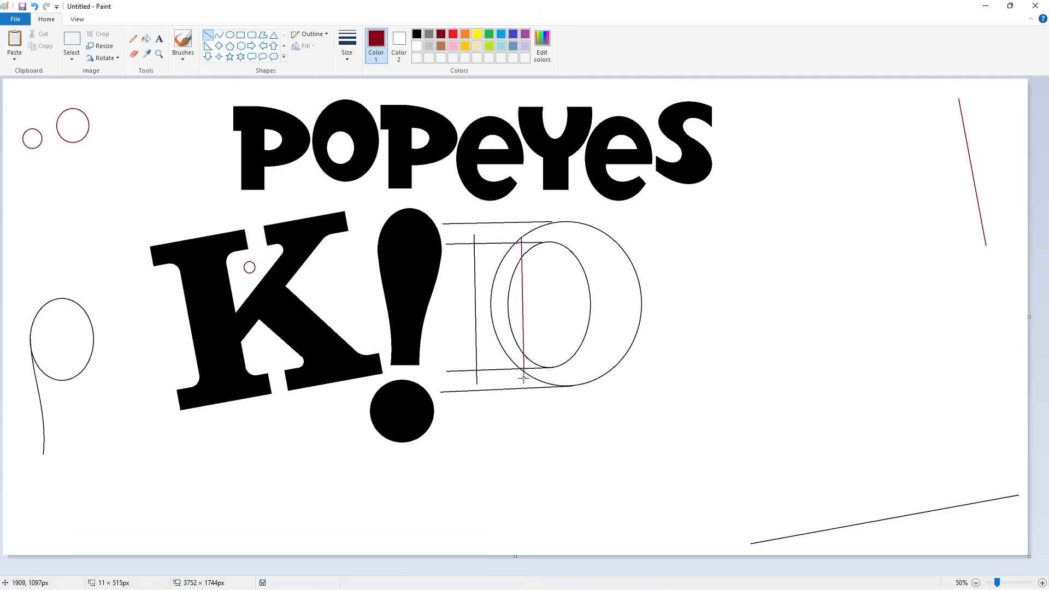
pyautogui.click(72, 43)
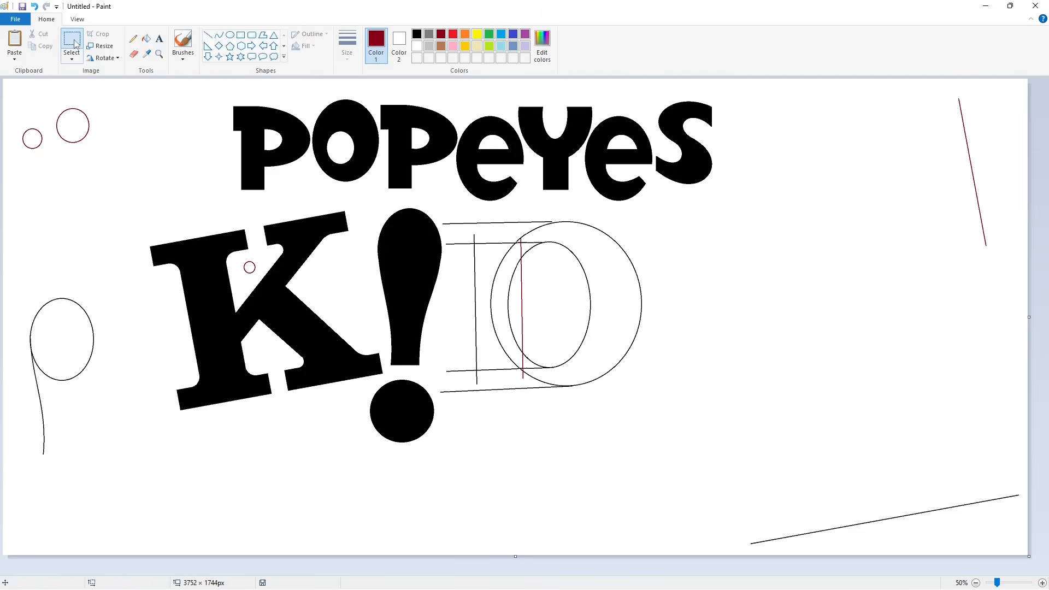
pyautogui.click(207, 35)
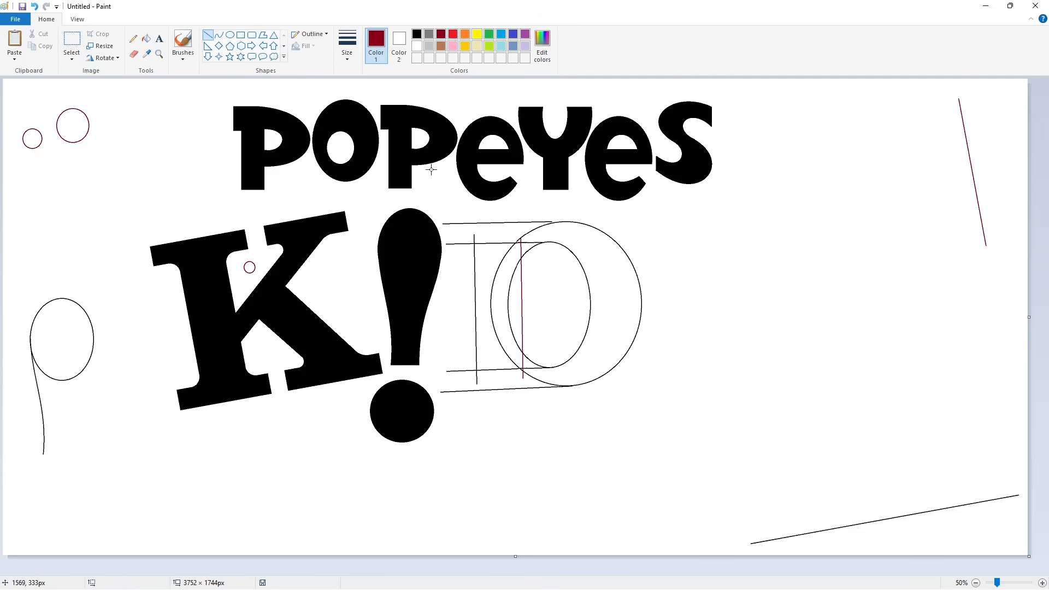
pyautogui.moveTo(449, 213); pyautogui.dragTo(452, 405)
# Extend the D's top line in black to the outer ellipse's apex and fill the upper serif band black.
pyautogui.scroll(1, 986, 514)
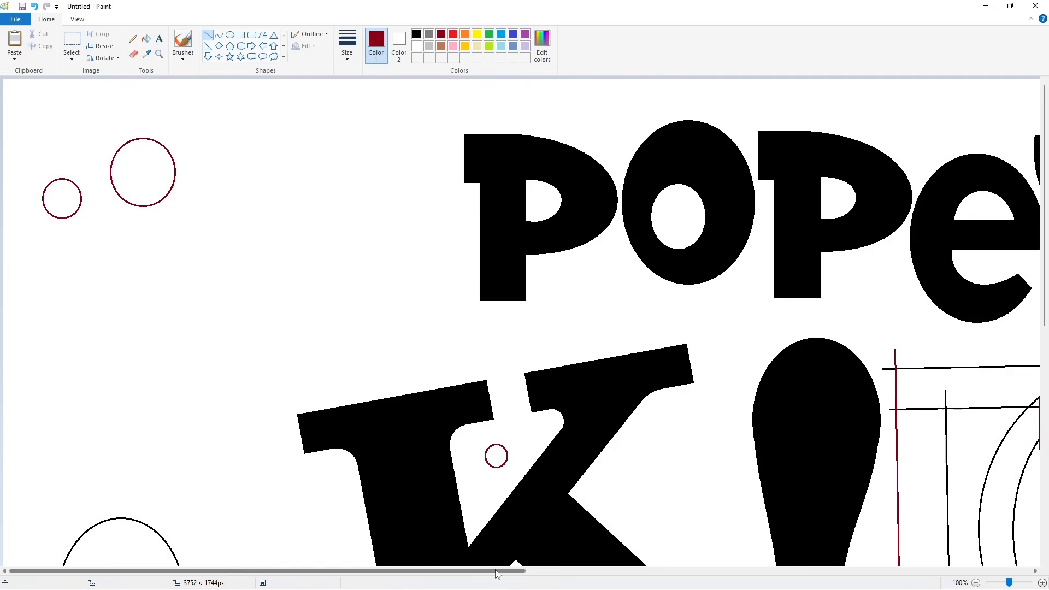
pyautogui.hscroll(5, 874, 536)
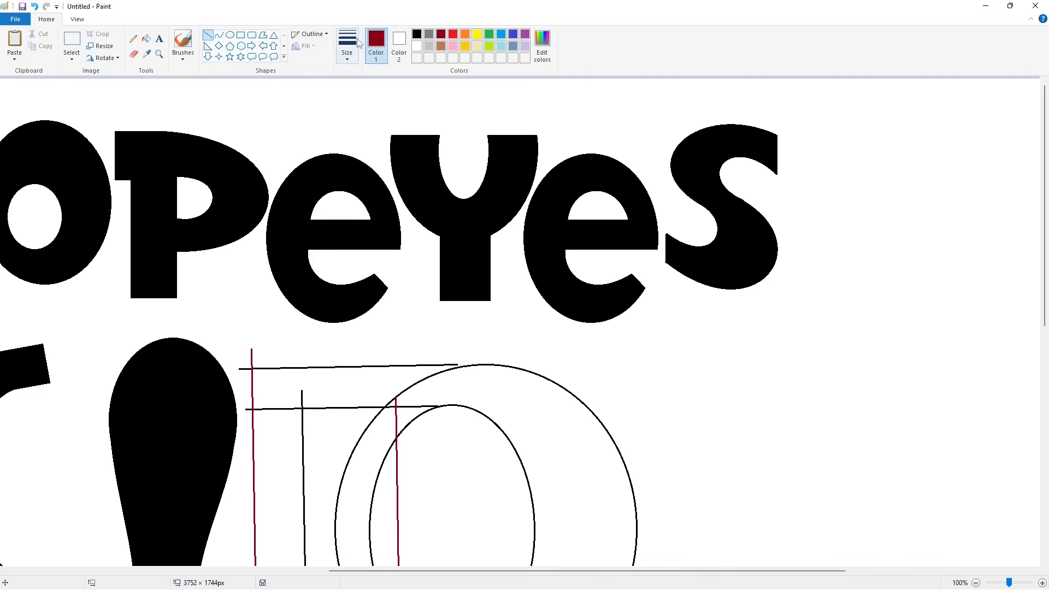
pyautogui.click(417, 34)
pyautogui.moveTo(449, 365); pyautogui.dragTo(486, 364)
pyautogui.click(146, 38)
pyautogui.click(377, 387)
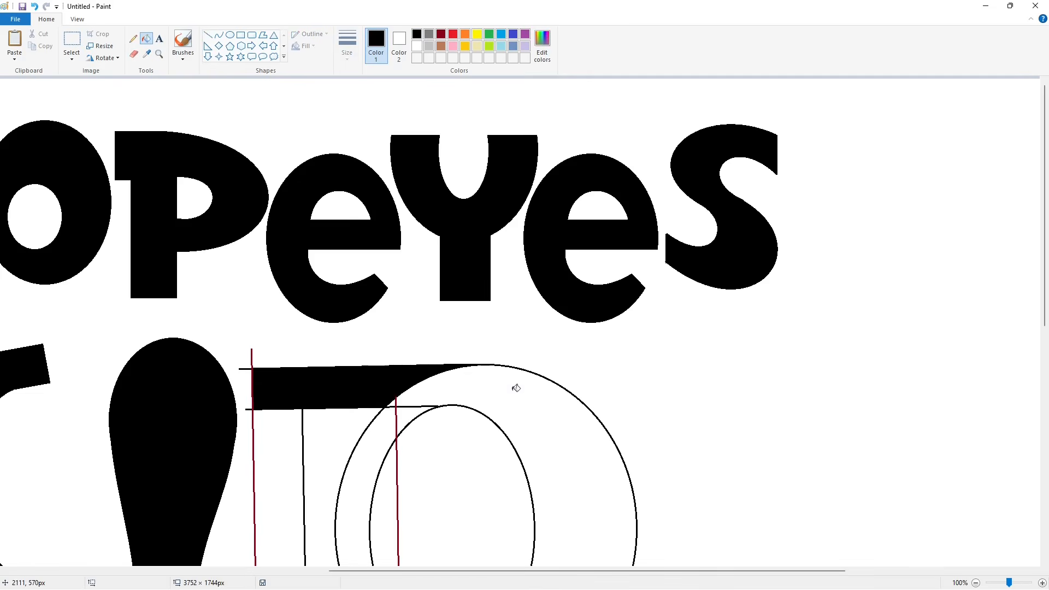
# Fill the D's bowl, stem and lower serif black, keeping the stem's right guide line dark red.
pyautogui.click(515, 389)
pyautogui.scroll(-5, 505, 366)
pyautogui.click(404, 312)
pyautogui.click(330, 273)
pyautogui.click(367, 250)
pyautogui.click(392, 225)
pyautogui.click(403, 294)
pyautogui.scroll(6, 432, 300)
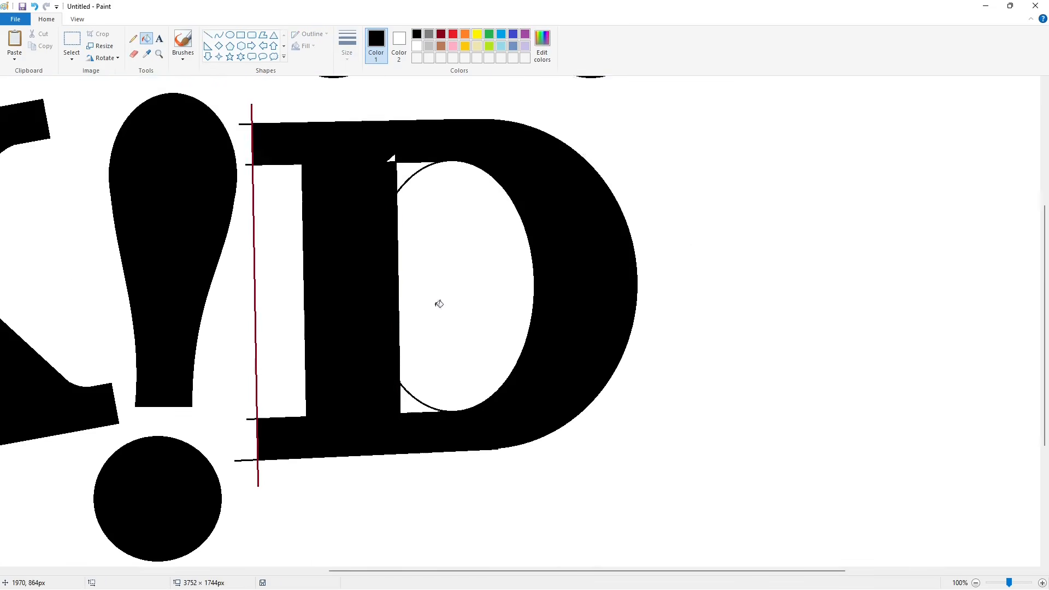
pyautogui.scroll(-6, 437, 399)
pyautogui.hotkey('ctrl', 'z')
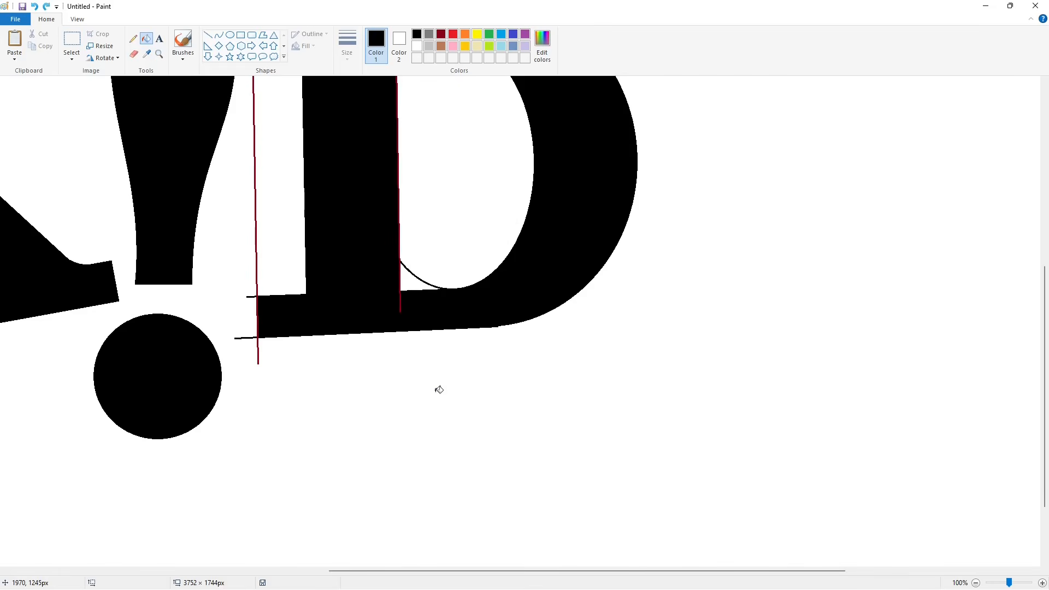
# Cut the leftover inner ellipse arcs with white lines, and fill those arcs and the dark red serif guide white.
pyautogui.scroll(5, 437, 389)
pyautogui.click(208, 35)
pyautogui.click(417, 46)
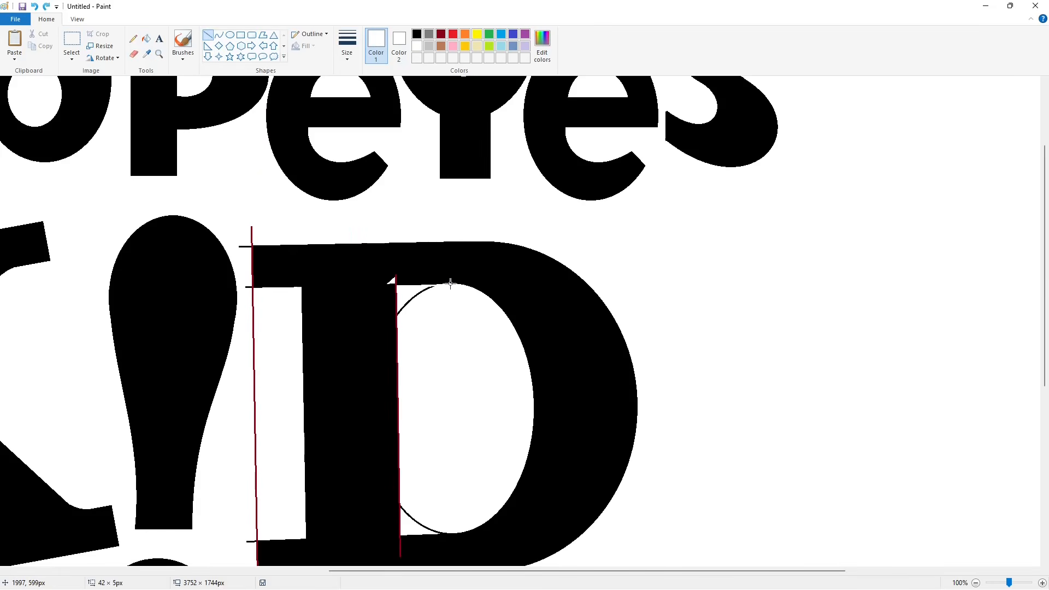
pyautogui.scroll(-2, 481, 300)
pyautogui.click(146, 38)
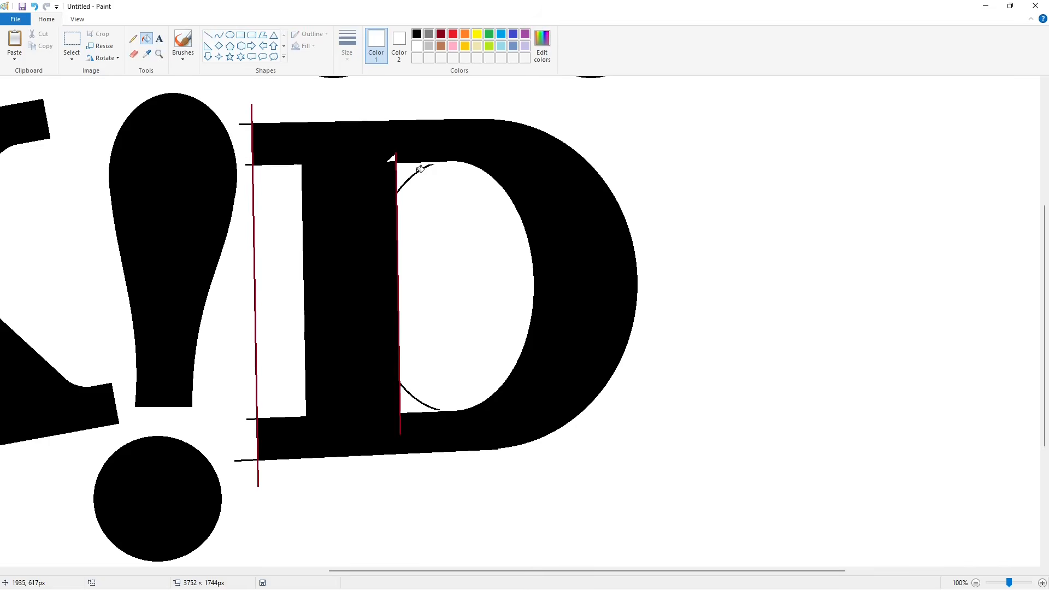
pyautogui.click(412, 394)
pyautogui.click(255, 254)
# Fill the white gap at the stem's upper right corner and the dark red stem guide black.
pyautogui.click(417, 34)
pyautogui.click(393, 159)
pyautogui.click(400, 419)
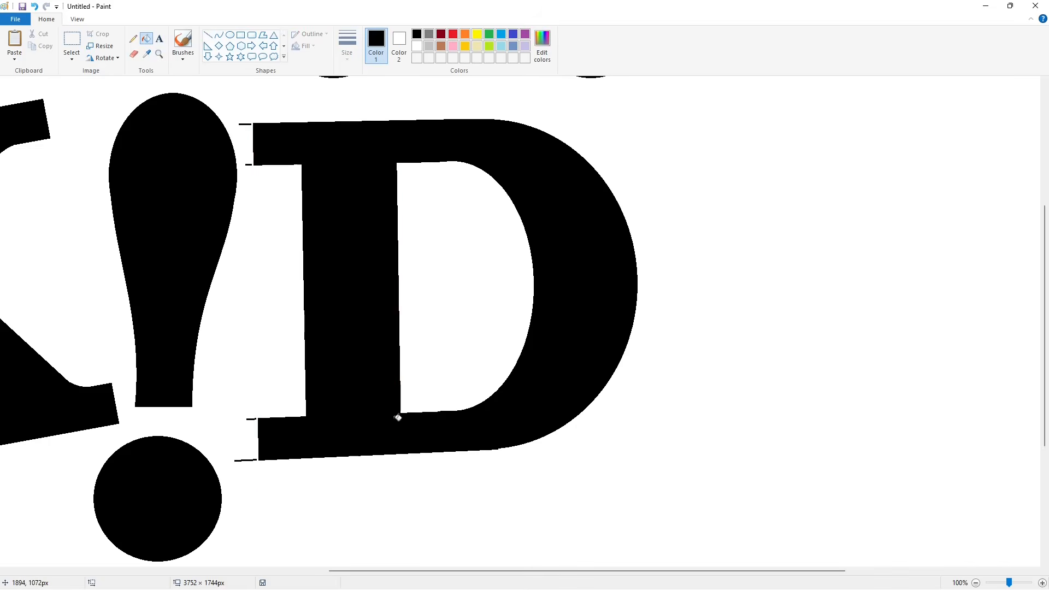
# Cover the line stubs left of the D's serifs with white and trim the bowl's lower edge with a white line.
pyautogui.click(416, 46)
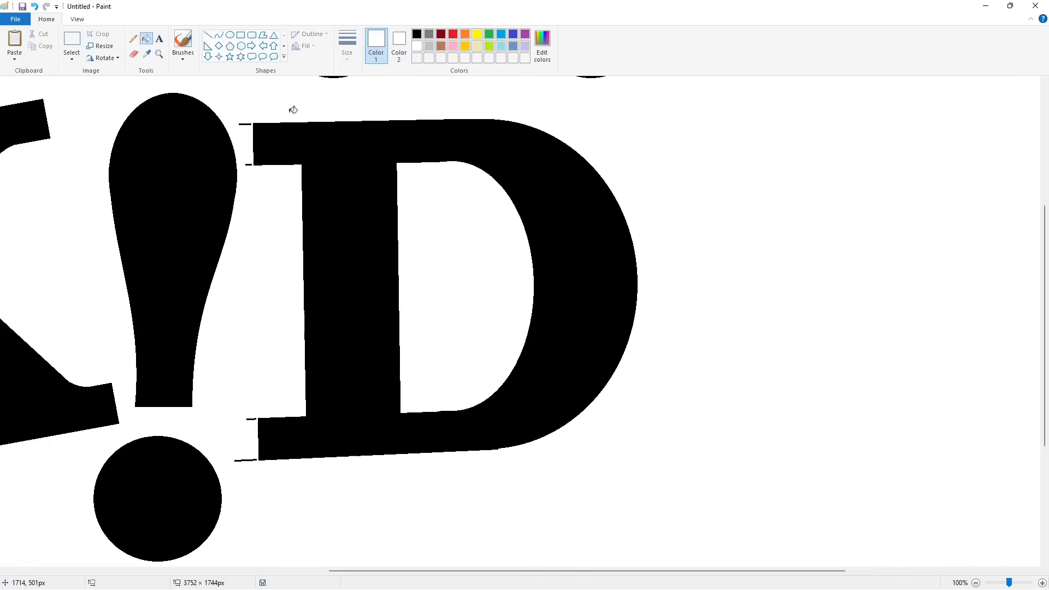
pyautogui.click(208, 36)
pyautogui.moveTo(462, 449); pyautogui.dragTo(583, 437)
pyautogui.scroll(3, 709, 425)
pyautogui.click(976, 583)
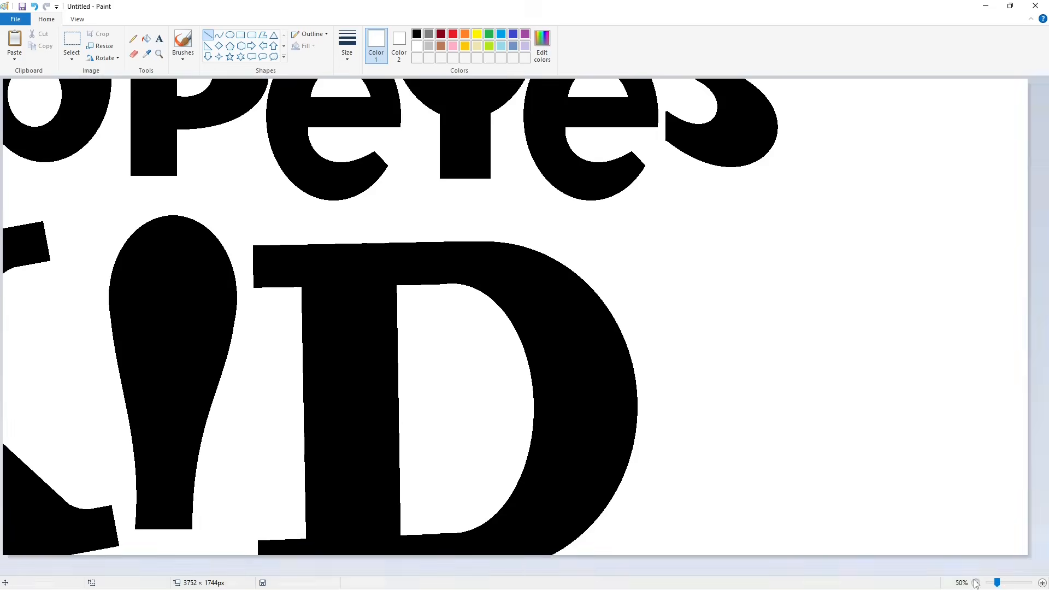
# Copy the smaller dark red circle and fit the copy into the corner under the D's upper left serif.
pyautogui.click(72, 40)
pyautogui.moveTo(9, 113); pyautogui.dragTo(48, 178)
pyautogui.click(414, 269)
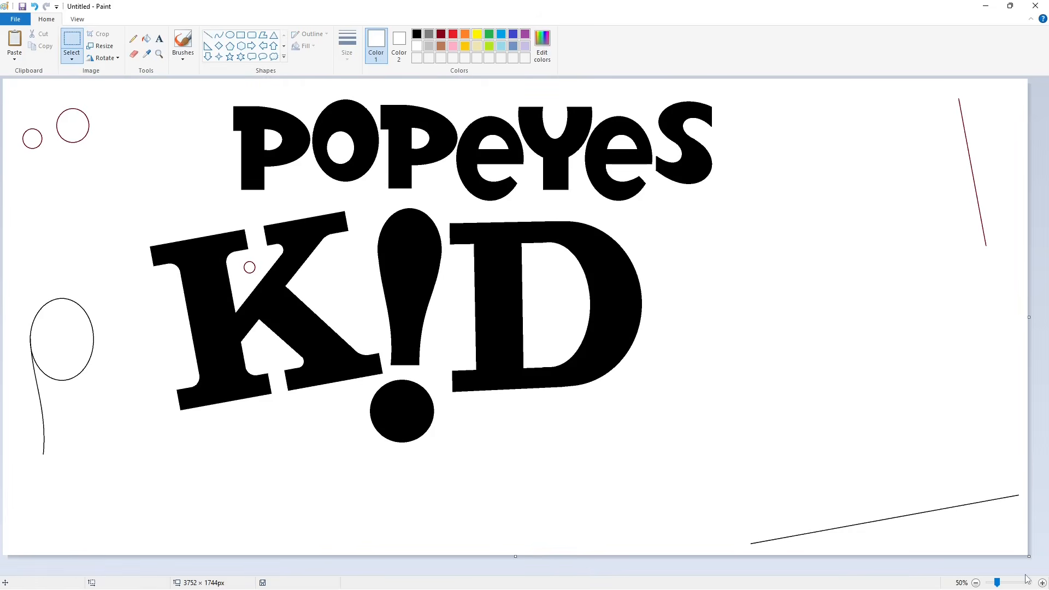
pyautogui.click(1042, 583)
pyautogui.moveTo(466, 572); pyautogui.dragTo(746, 572)
pyautogui.hotkey('ctrl', 'v')
pyautogui.moveTo(41, 108); pyautogui.dragTo(345, 286)
pyautogui.press('Right')
pyautogui.press('Right')
pyautogui.press('Right')
pyautogui.press('Right')
pyautogui.click(532, 325)
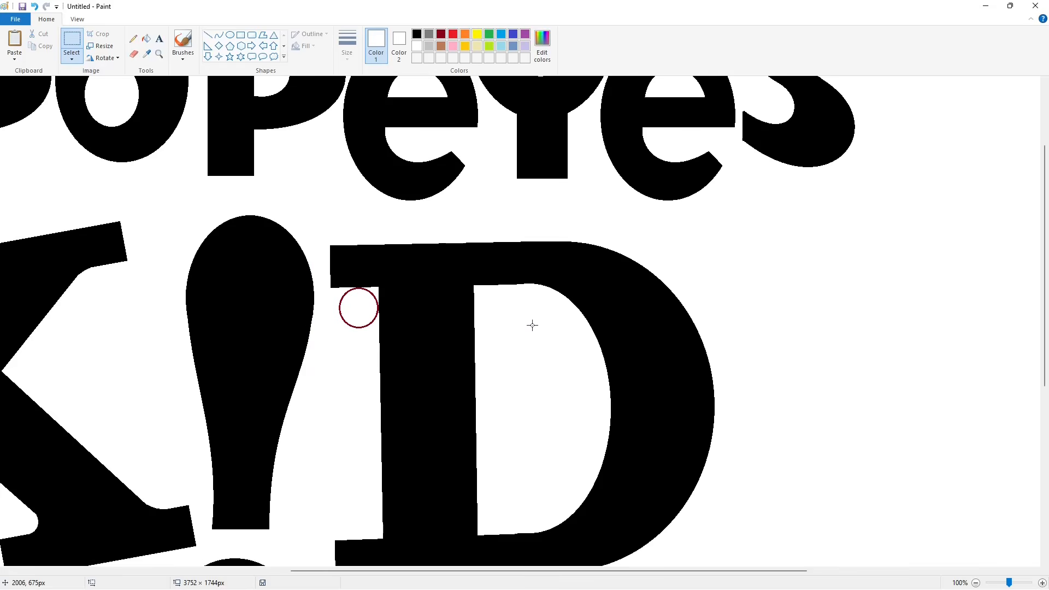
# Paste another dark red circle and fit it into the corner above the D's lower left serif.
pyautogui.hotkey('ctrl', 'v')
pyautogui.moveTo(46, 135); pyautogui.dragTo(354, 278)
pyautogui.scroll(-3, 335, 473)
pyautogui.press('Right')
pyautogui.press('Right')
pyautogui.press('Right')
pyautogui.click(494, 277)
# Fit a pasted circle into the lower left corner of the D's opening and round that corner with fills.
pyautogui.hotkey('ctrl', 'v')
pyautogui.moveTo(42, 132); pyautogui.dragTo(490, 269)
pyautogui.click(146, 38)
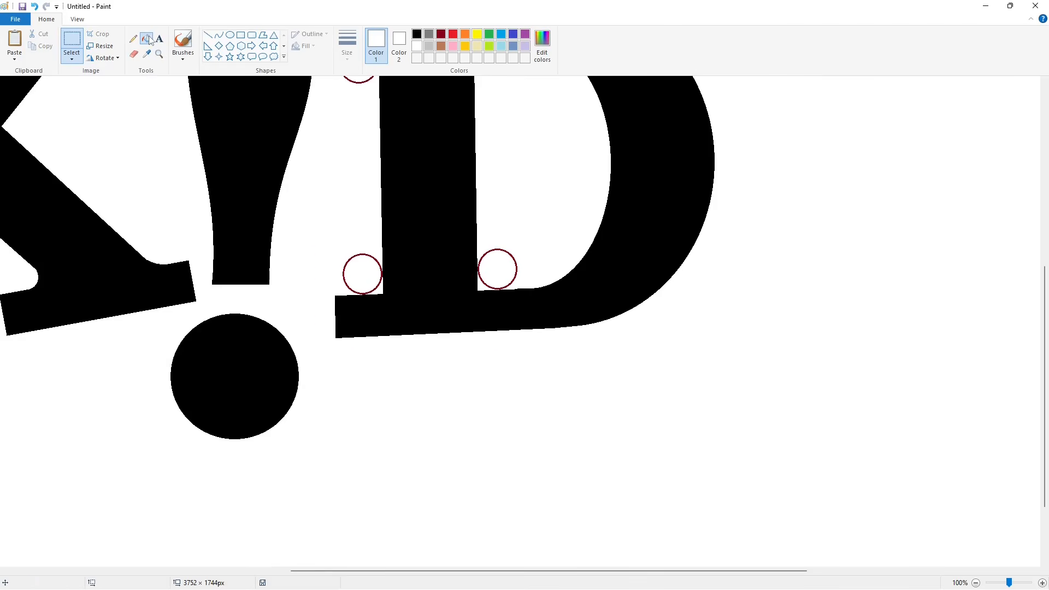
pyautogui.click(508, 253)
# Paste another dark red circle and fit it into the upper left corner of the D's opening.
pyautogui.click(976, 583)
pyautogui.click(1042, 583)
pyautogui.moveTo(448, 572); pyautogui.dragTo(699, 572)
pyautogui.hotkey('ctrl', 'v')
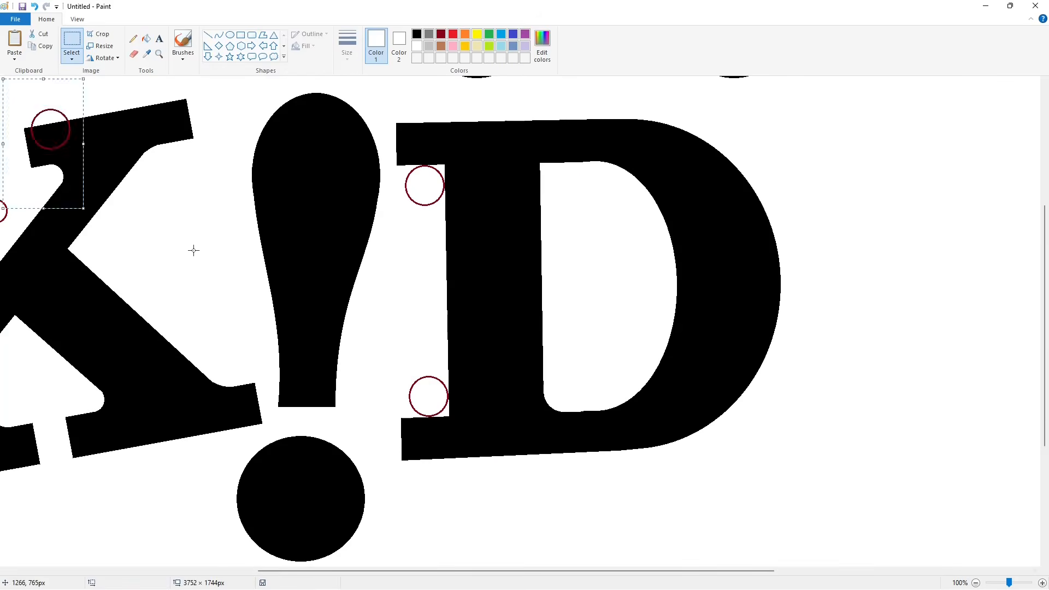
pyautogui.moveTo(46, 136); pyautogui.dragTo(557, 192)
pyautogui.press('Up')
pyautogui.press('Up')
pyautogui.press('Up')
pyautogui.press('Up')
pyautogui.press('Left')
pyautogui.press('Left')
pyautogui.click(677, 227)
# Round the D's remaining three inner corners by filling the gaps black and the dark red circle outlines white.
pyautogui.click(146, 38)
pyautogui.click(417, 34)
pyautogui.click(543, 167)
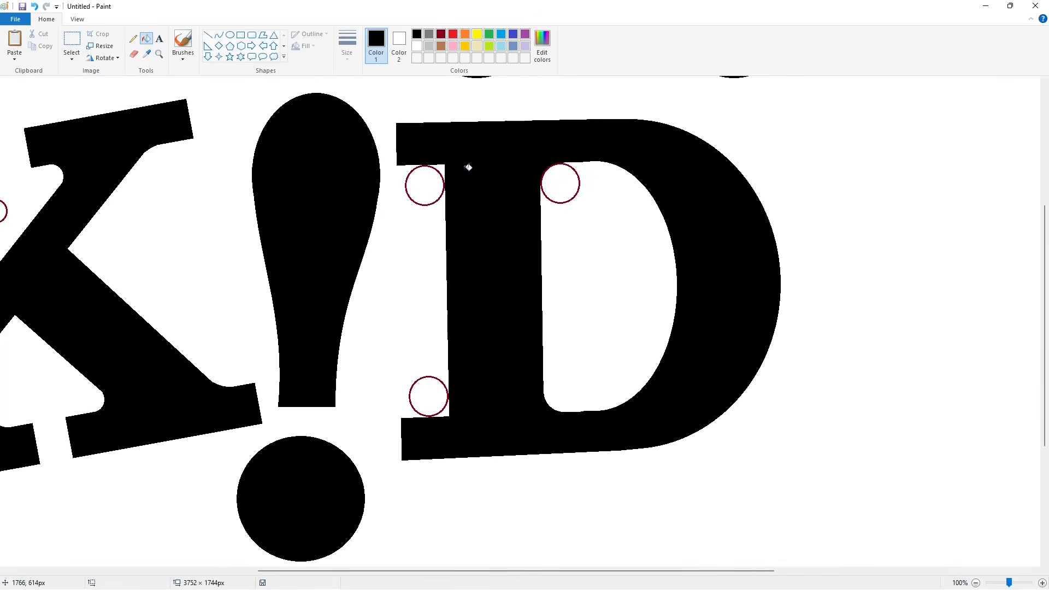
pyautogui.click(442, 167)
pyautogui.click(445, 414)
pyautogui.click(417, 46)
pyautogui.click(560, 203)
pyautogui.click(436, 204)
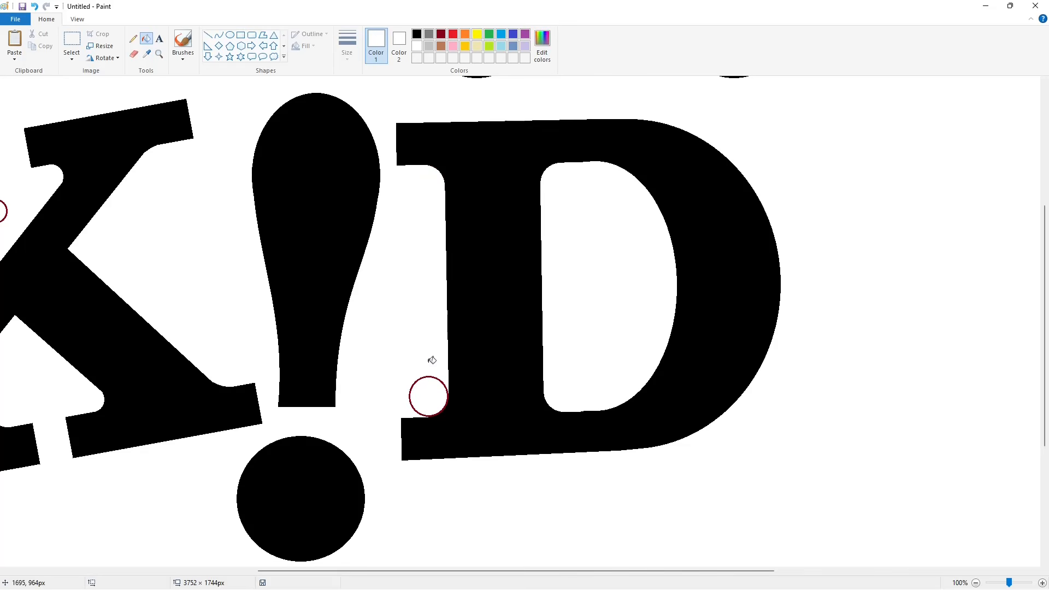
pyautogui.click(437, 376)
# Touch up the upper edge of the D's opening with a nearly horizontal black line about 52 px long.
pyautogui.click(208, 34)
pyautogui.click(417, 34)
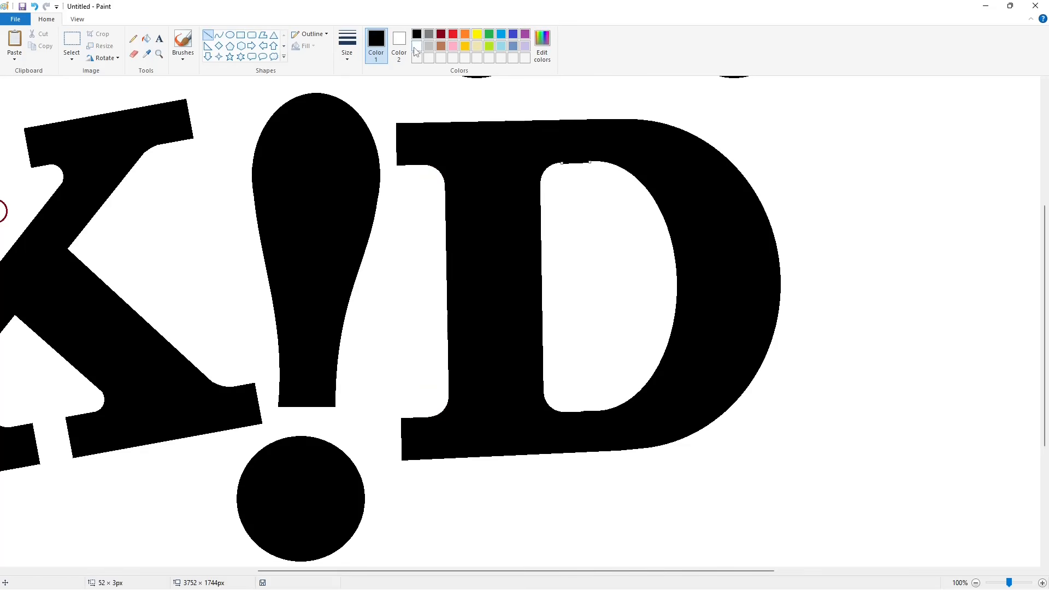
pyautogui.click(417, 46)
pyautogui.scroll(-1, 953, 461)
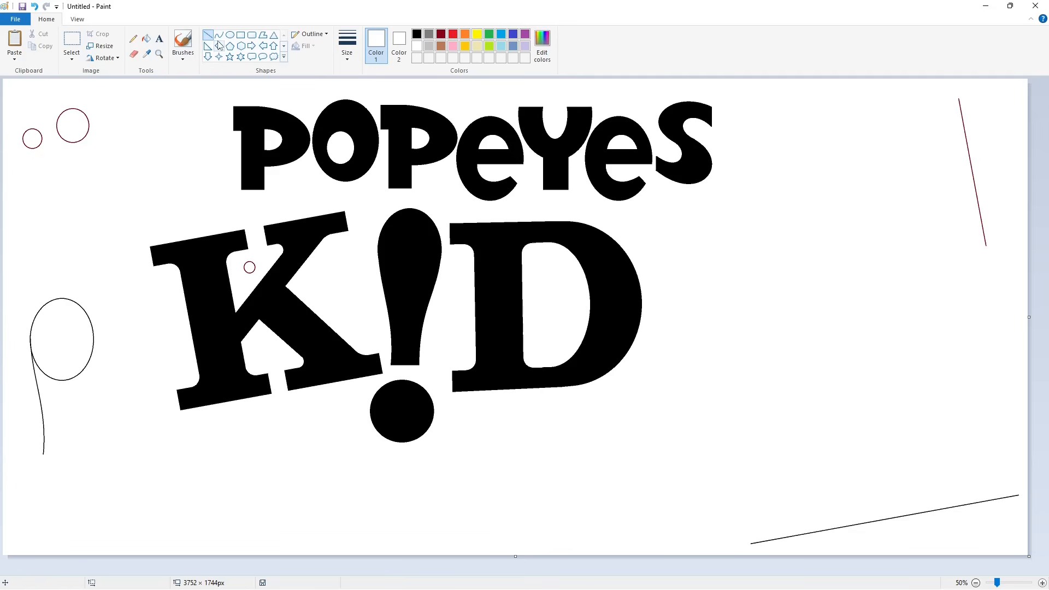
# Outline the slanted upper right serif of an S beside the D with thin straight black lines.
pyautogui.click(417, 34)
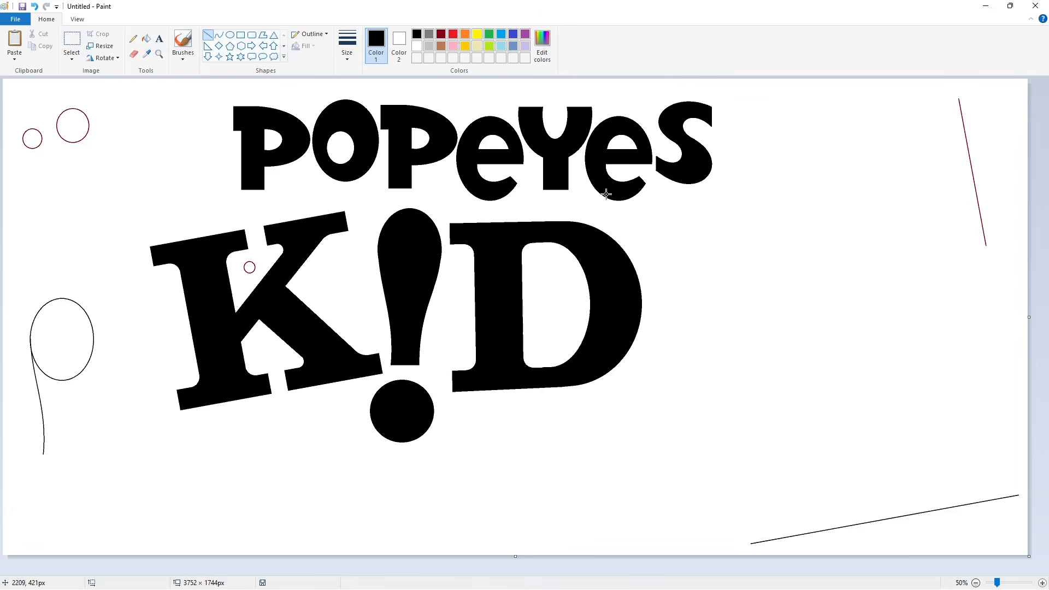
pyautogui.moveTo(799, 268); pyautogui.dragTo(795, 296)
pyautogui.click(843, 255)
# Draw the outer and inner curves of the S's upper bowl from its serif, redoing the outer curve's bend once.
pyautogui.click(218, 34)
pyautogui.moveTo(783, 250); pyautogui.dragTo(695, 234)
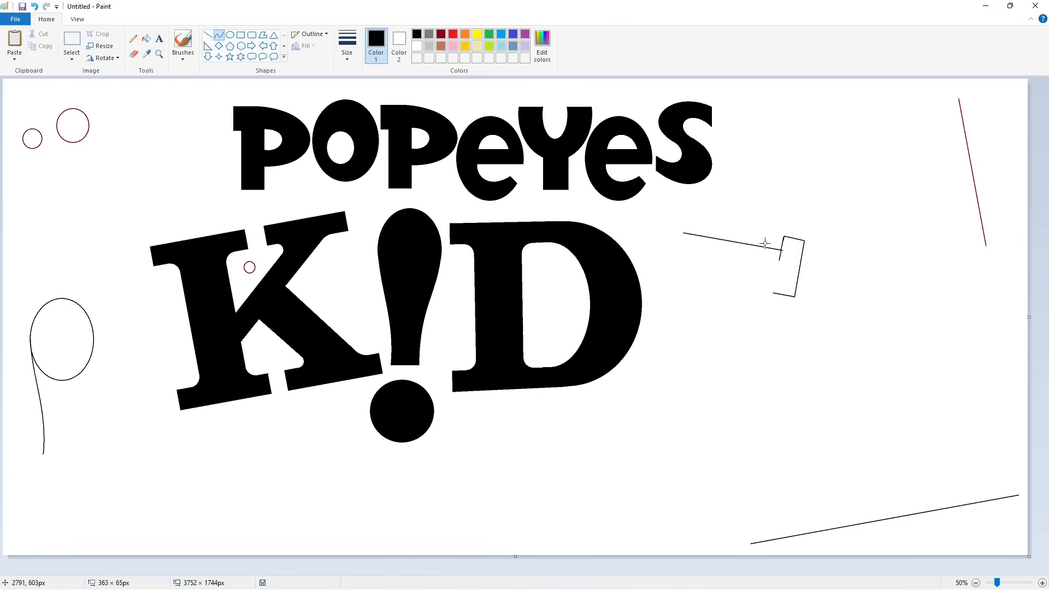
pyautogui.moveTo(765, 244)
pyautogui.mouseDown()
pyautogui.moveTo(709, 218)
pyautogui.moveTo(686, 311)
pyautogui.moveTo(663, 273)
pyautogui.moveTo(647, 298)
pyautogui.moveTo(658, 284)
pyautogui.mouseUp()
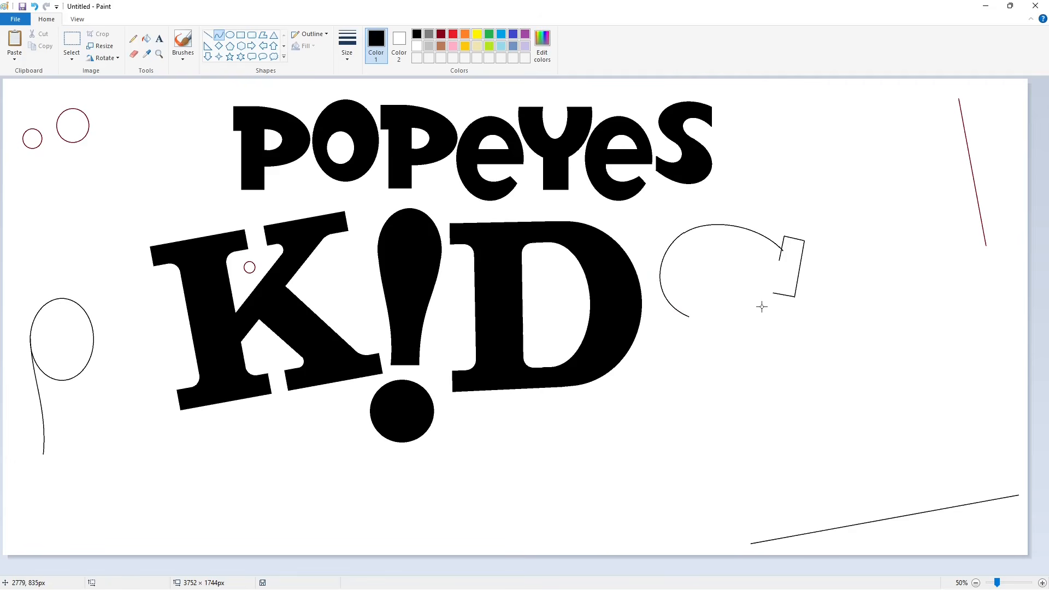
pyautogui.hotkey('ctrl', 'z')
pyautogui.moveTo(684, 233); pyautogui.dragTo(655, 287)
pyautogui.moveTo(773, 293)
pyautogui.mouseDown()
pyautogui.moveTo(727, 247)
pyautogui.moveTo(779, 263)
pyautogui.moveTo(774, 253)
pyautogui.moveTo(689, 281)
pyautogui.mouseUp()
pyautogui.click(864, 271)
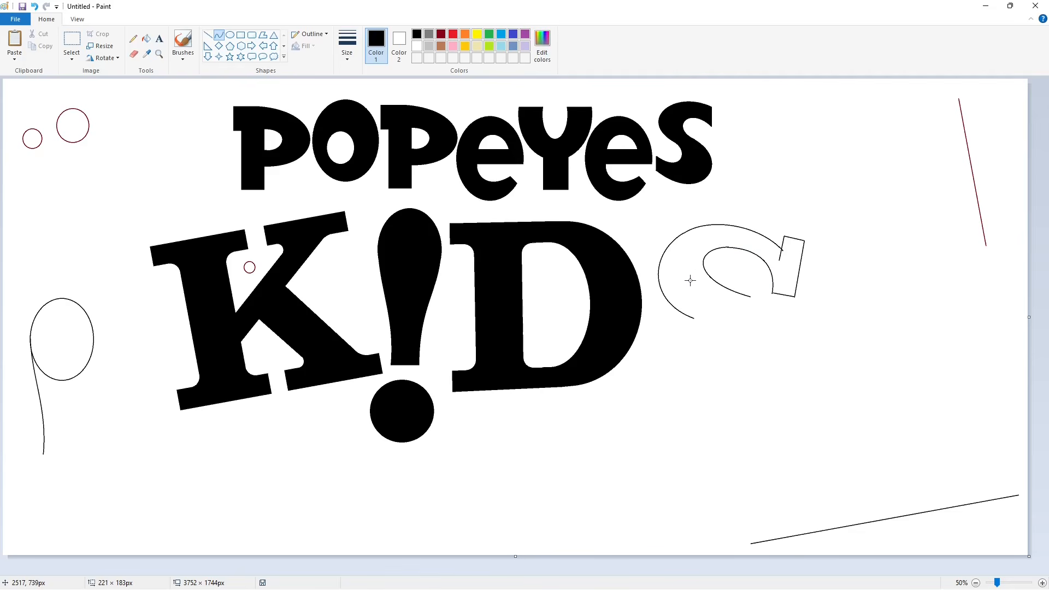
# Continue the S with two curves forming its diagonal middle stroke and the right side of its lower bowl.
pyautogui.moveTo(694, 319)
pyautogui.mouseDown()
pyautogui.moveTo(742, 372)
pyautogui.moveTo(753, 341)
pyautogui.moveTo(763, 353)
pyautogui.mouseUp()
pyautogui.click(831, 361)
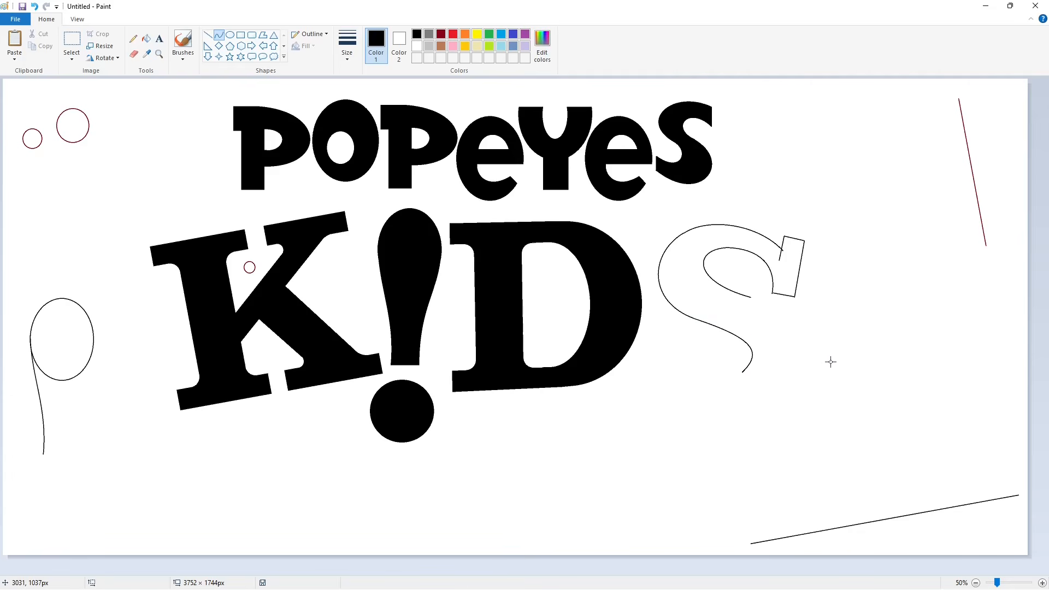
pyautogui.moveTo(750, 297)
pyautogui.mouseDown()
pyautogui.moveTo(769, 390)
pyautogui.moveTo(805, 313)
pyautogui.mouseUp()
pyautogui.moveTo(805, 313); pyautogui.dragTo(806, 369)
pyautogui.click(875, 379)
# Draw the inner curve of the S's lower bowl, ending near the lower left serif's position.
pyautogui.moveTo(743, 372)
pyautogui.mouseDown()
pyautogui.moveTo(675, 325)
pyautogui.moveTo(713, 370)
pyautogui.moveTo(708, 377)
pyautogui.mouseUp()
pyautogui.moveTo(679, 350); pyautogui.dragTo(668, 359)
pyautogui.click(833, 362)
# Draw the S's lower outer curve, redo it once, and outline the slanted lower left serif with straight lines.
pyautogui.moveTo(763, 389)
pyautogui.mouseDown()
pyautogui.moveTo(662, 373)
pyautogui.moveTo(739, 405)
pyautogui.mouseUp()
pyautogui.moveTo(684, 384); pyautogui.dragTo(690, 398)
pyautogui.click(909, 399)
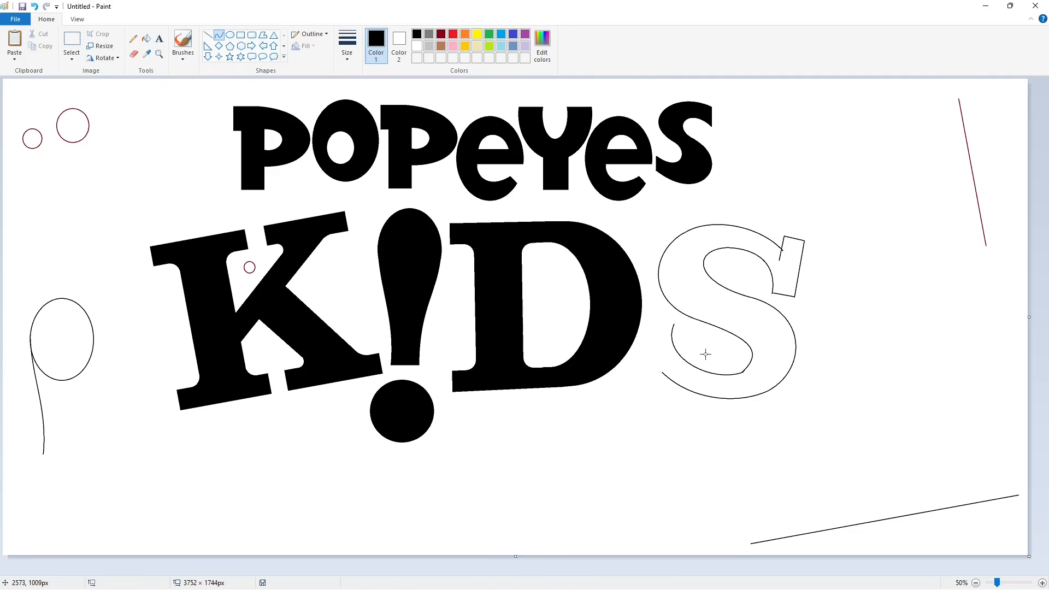
pyautogui.hotkey('ctrl', 'z')
pyautogui.moveTo(768, 391); pyautogui.dragTo(743, 402)
pyautogui.moveTo(689, 388); pyautogui.dragTo(697, 402)
pyautogui.click(208, 35)
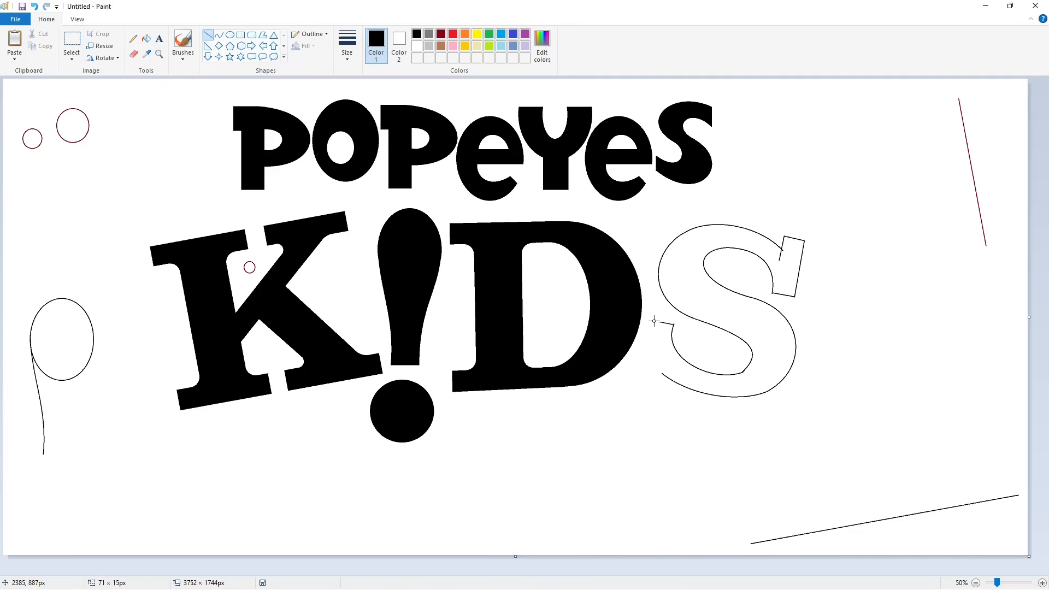
pyautogui.moveTo(654, 321); pyautogui.dragTo(644, 386)
pyautogui.click(146, 39)
pyautogui.click(689, 270)
pyautogui.hotkey('ctrl', 'z')
# Close the gap at the S's upper right serif with a black line about 12 px long and fill the S black.
pyautogui.click(1009, 582)
pyautogui.moveTo(782, 571); pyautogui.dragTo(891, 566)
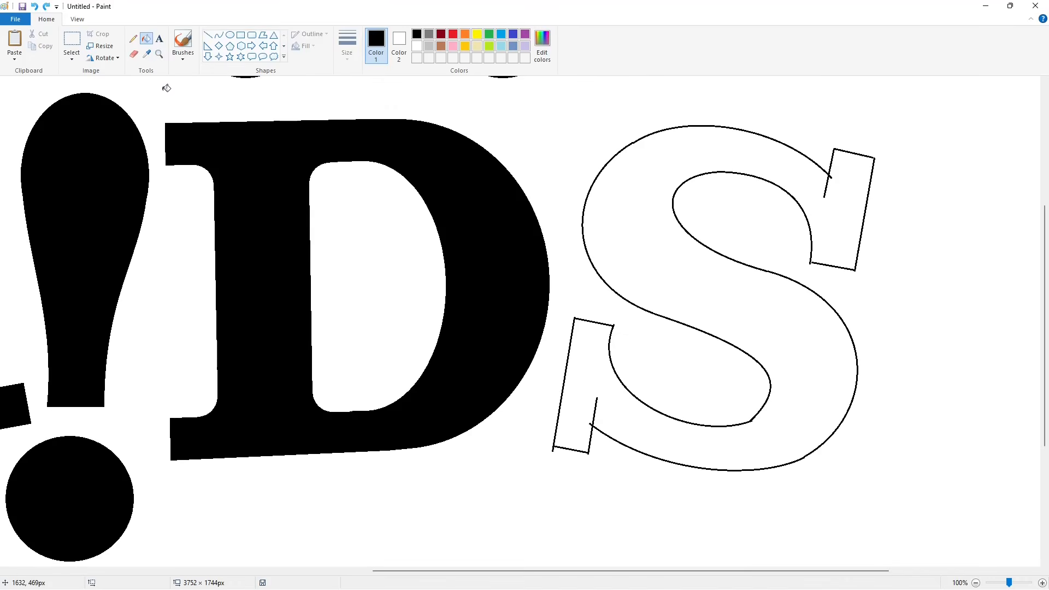
pyautogui.click(207, 35)
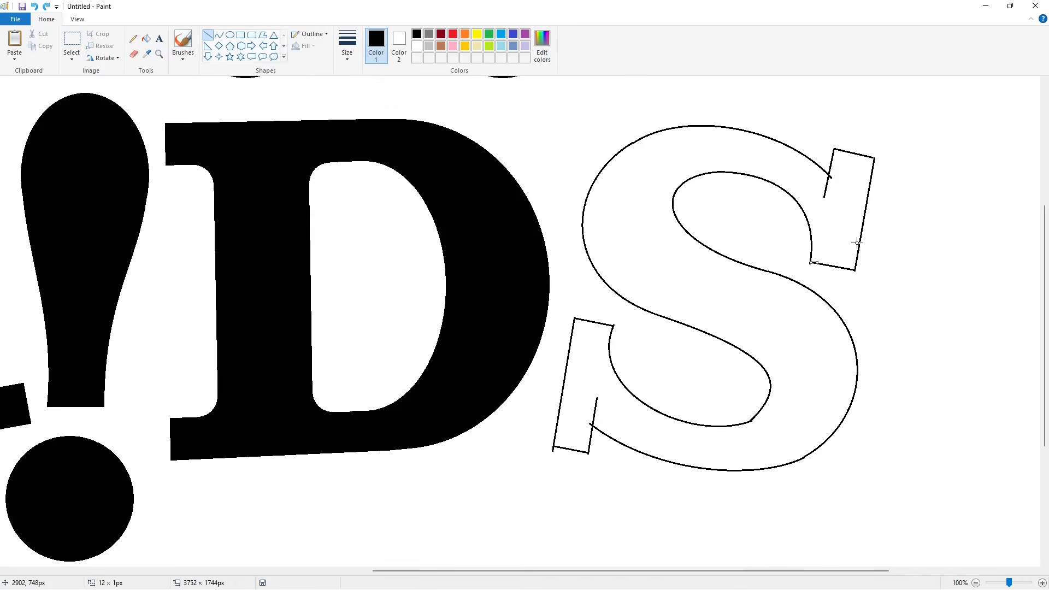
pyautogui.click(147, 39)
pyautogui.click(608, 224)
# Copy the small dark red circle inside the K and fit the copy into the notch beside the S's upper right serif.
pyautogui.moveTo(454, 571); pyautogui.dragTo(193, 571)
pyautogui.click(72, 41)
pyautogui.moveTo(270, 193); pyautogui.dragTo(310, 229)
pyautogui.hotkey('ctrl', 'c')
pyautogui.press('Escape')
pyautogui.moveTo(474, 571); pyautogui.dragTo(843, 571)
pyautogui.hotkey('ctrl', 'v')
pyautogui.moveTo(28, 99); pyautogui.dragTo(612, 153)
pyautogui.click(765, 181)
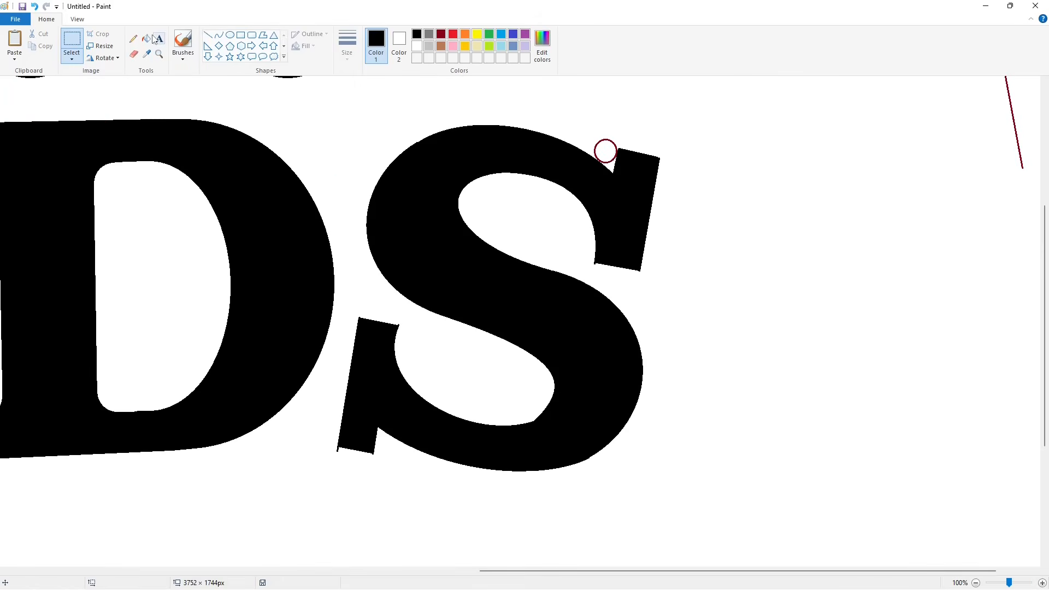
# Round the notch at the S's upper right serif by filling the gap black and the circle outline white.
pyautogui.click(146, 39)
pyautogui.click(613, 166)
pyautogui.click(417, 46)
pyautogui.click(614, 143)
# Paste another small dark red circle and fit it into the notch beside the S's lower left serif.
pyautogui.click(976, 583)
pyautogui.click(1043, 583)
pyautogui.moveTo(736, 571); pyautogui.dragTo(899, 571)
pyautogui.scroll(-3, 478, 513)
pyautogui.hotkey('ctrl', 'v')
pyautogui.moveTo(25, 98); pyautogui.dragTo(488, 326)
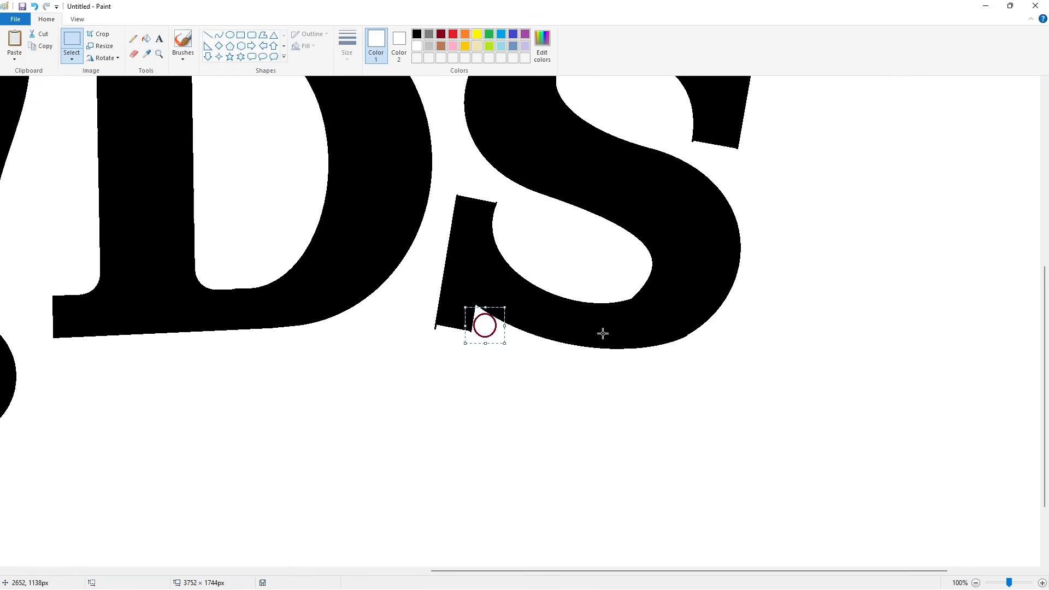
pyautogui.click(602, 332)
# Round the notch at the S's lower left serif with a black fill in the gap and a white fill on the circle.
pyautogui.click(146, 39)
pyautogui.click(419, 36)
pyautogui.click(417, 46)
pyautogui.click(495, 326)
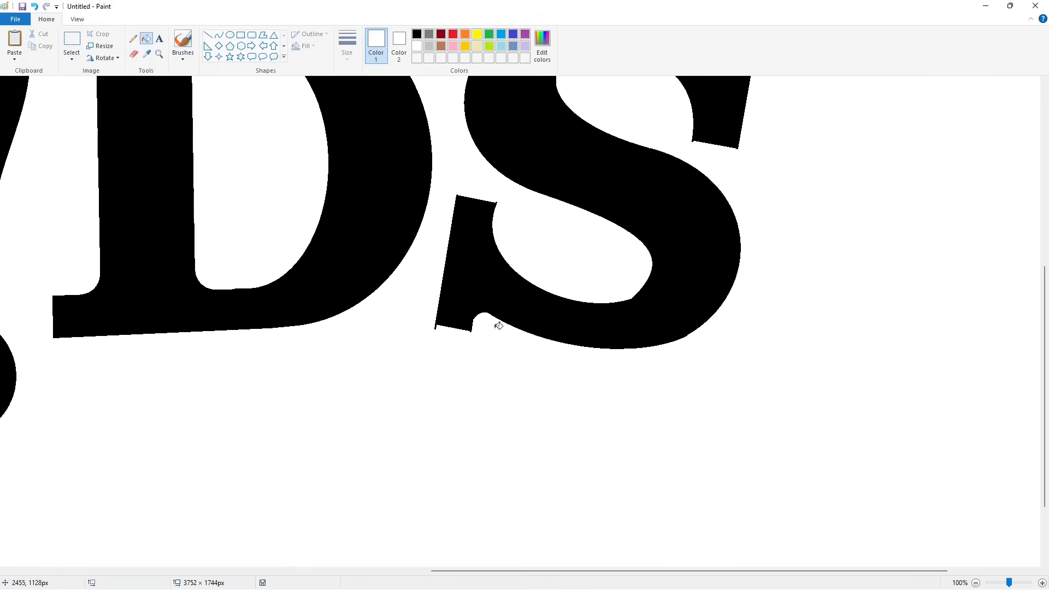
# Trim the bottom edge of the S's lower left serif with a thick white line spanning about 110 by 22 px.
pyautogui.click(208, 35)
pyautogui.click(347, 46)
pyautogui.click(372, 144)
pyautogui.moveTo(430, 321); pyautogui.dragTo(489, 333)
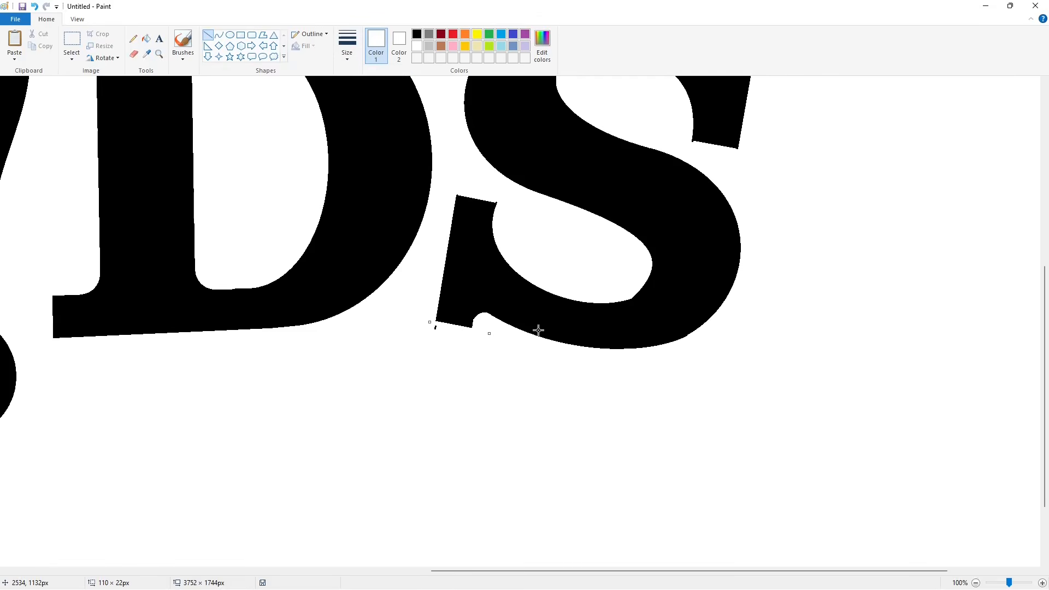
pyautogui.scroll(3, 551, 217)
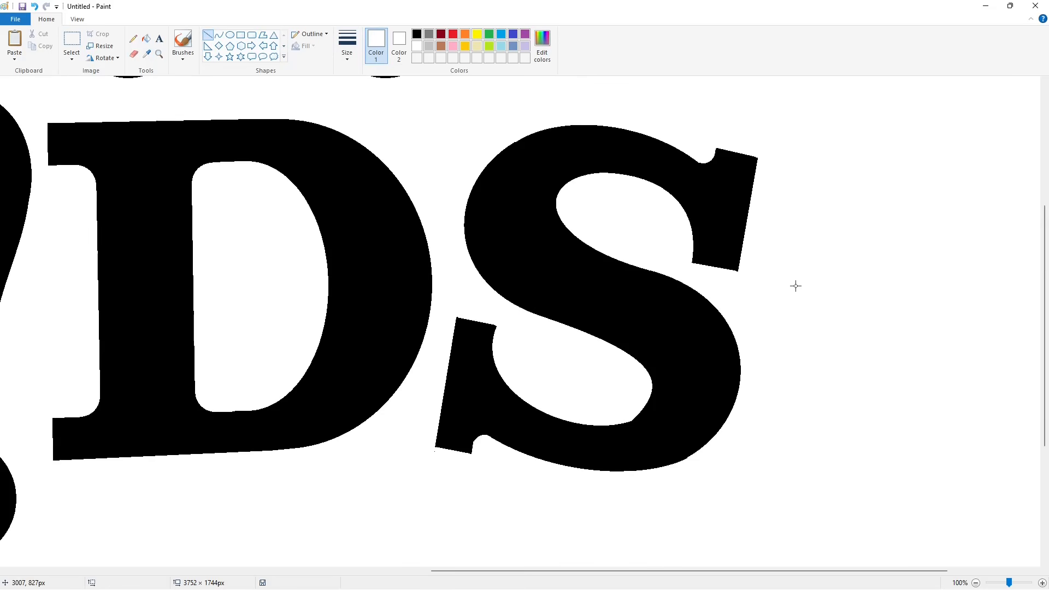
# Smooth the S's lower bowl with black and white lines on its inner bend and a white line along its outer edge.
pyautogui.moveTo(610, 431); pyautogui.dragTo(661, 403)
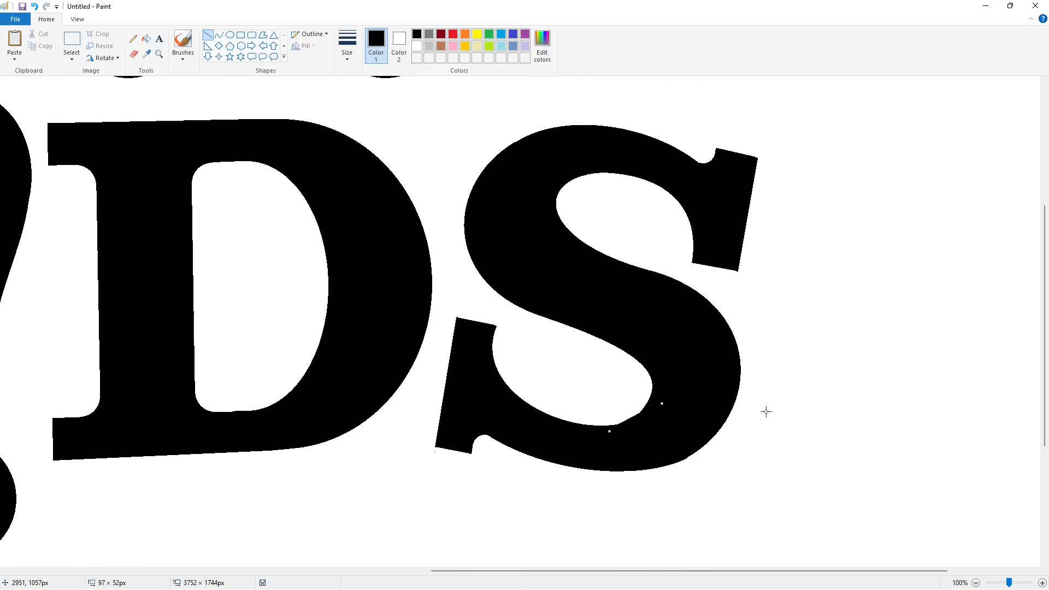
pyautogui.scroll(3, 765, 412)
pyautogui.scroll(-3, 764, 412)
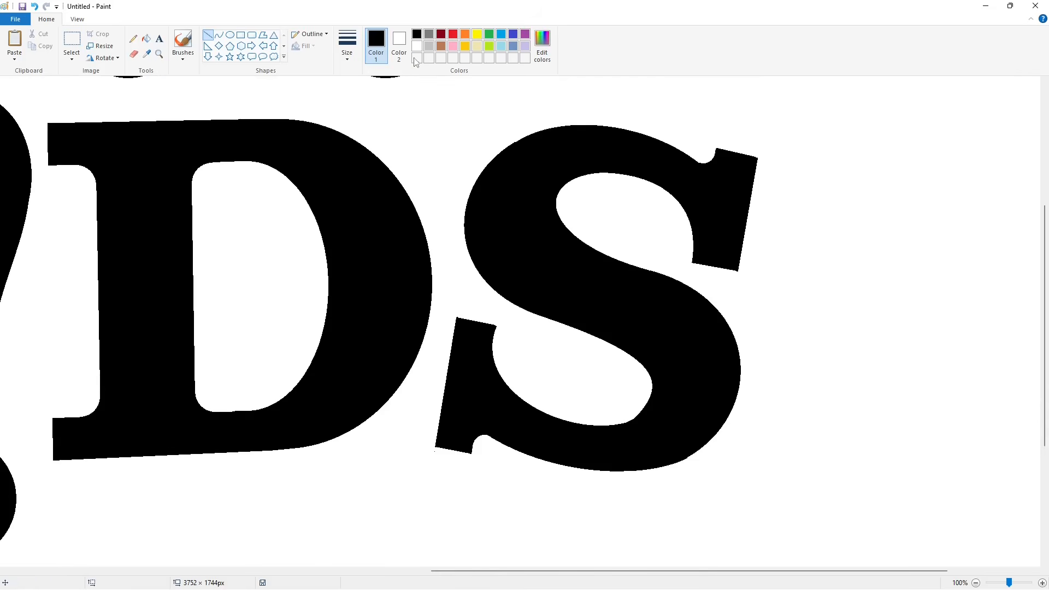
pyautogui.click(417, 46)
pyautogui.moveTo(637, 481); pyautogui.dragTo(756, 431)
pyautogui.scroll(3, 862, 409)
pyautogui.moveTo(624, 551); pyautogui.dragTo(656, 524)
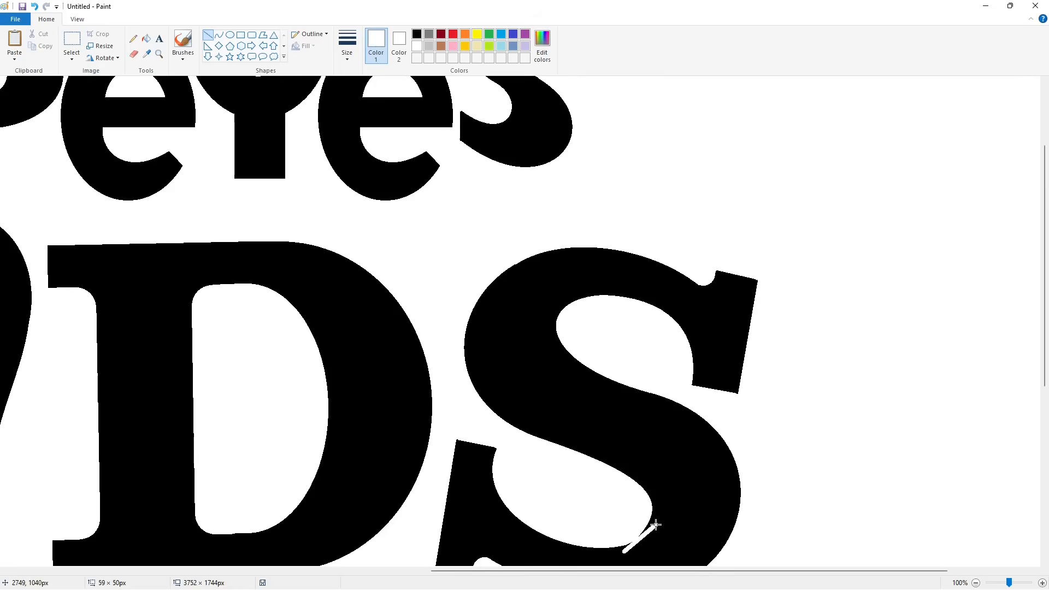
# Trim the inner tip of the S's lower left serif with a steep white line about 8 by 50 px.
pyautogui.click(417, 34)
pyautogui.scroll(-3, 769, 304)
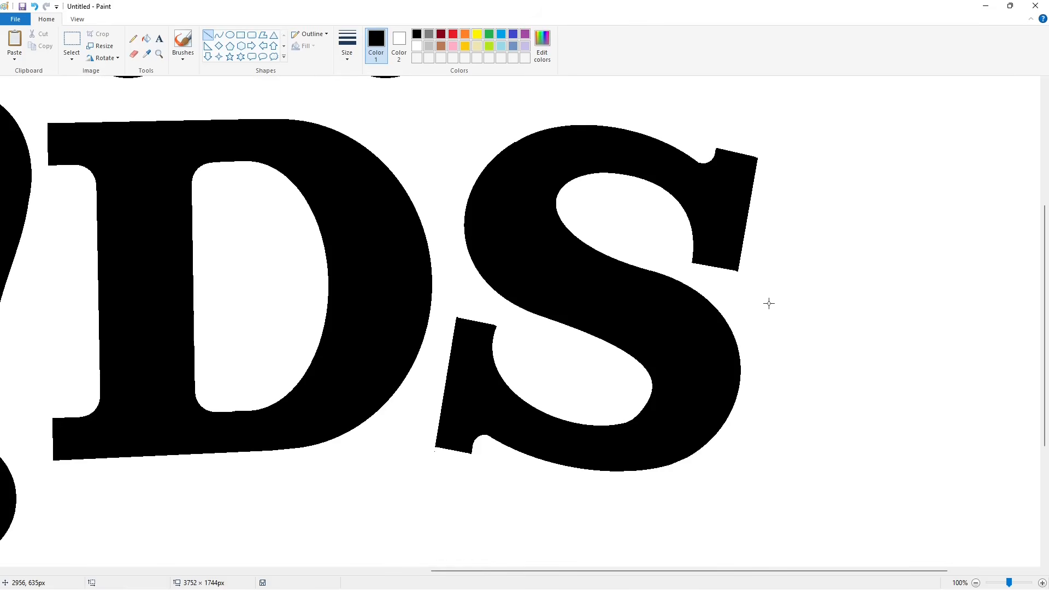
pyautogui.moveTo(495, 323); pyautogui.dragTo(496, 320)
pyautogui.click(417, 46)
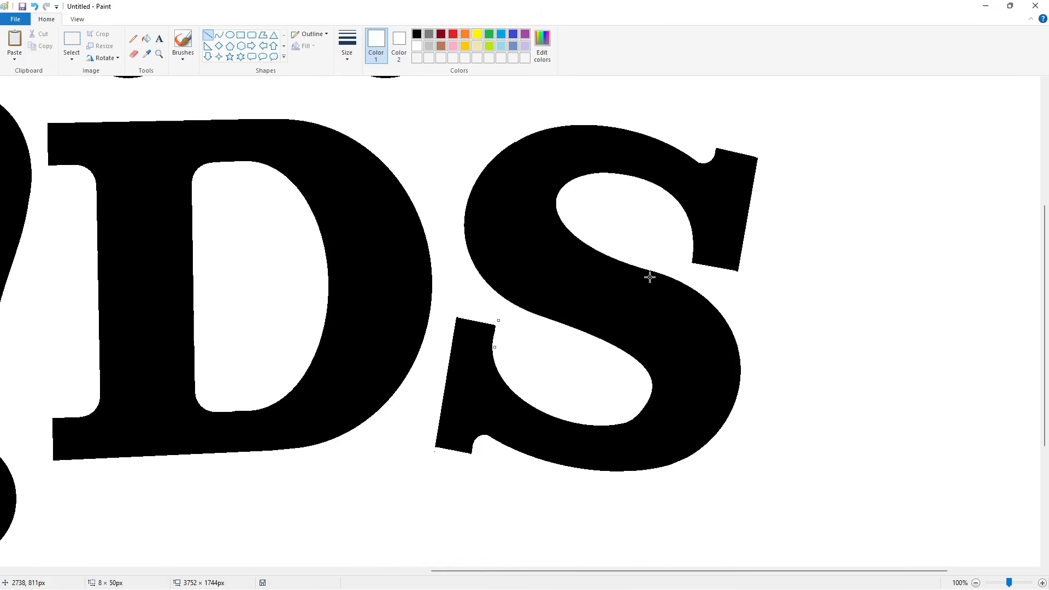
pyautogui.keyDown('ctrl'); pyautogui.scroll(-1, 925, 456); pyautogui.keyUp('ctrl')
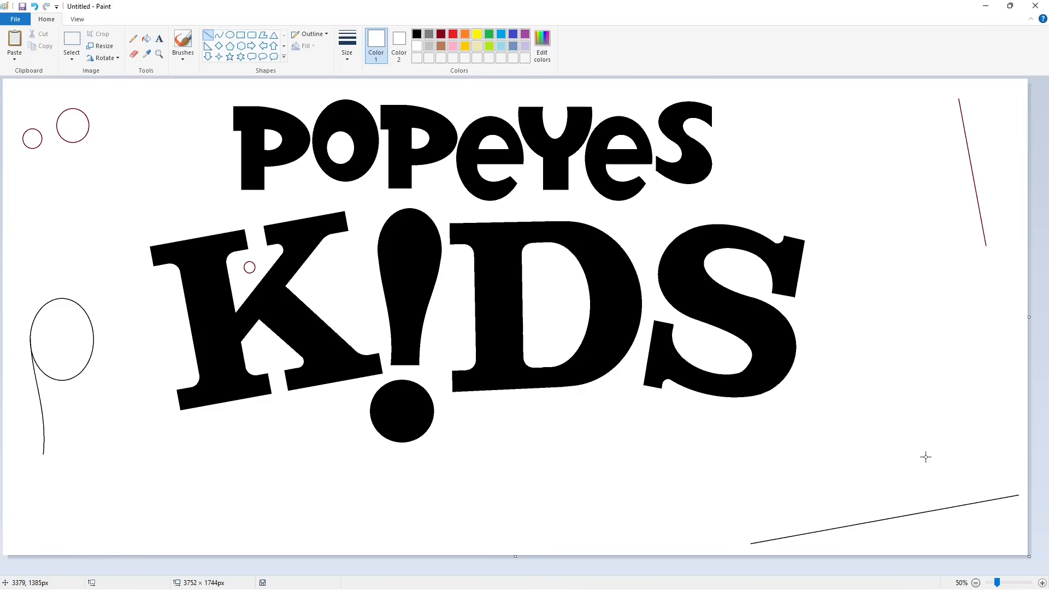
# Copy the exclamation mark's dot and place the copy in the empty left margin above the spare oval.
pyautogui.click(72, 39)
pyautogui.hotkey('ctrl', 'c')
pyautogui.hotkey('ctrl', 'v')
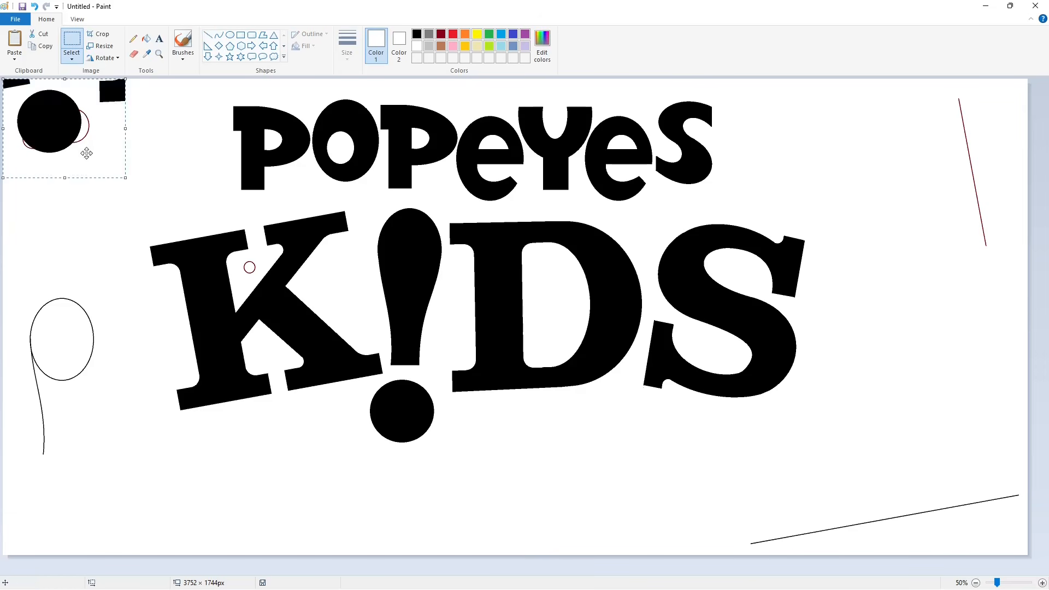
pyautogui.moveTo(81, 158); pyautogui.dragTo(94, 268)
# Draw two long black arched curves beneath the KIDS lettering as the upper and lower edges of an underline.
pyautogui.click(219, 34)
pyautogui.click(417, 34)
pyautogui.moveTo(176, 448); pyautogui.dragTo(796, 449)
pyautogui.moveTo(492, 447); pyautogui.dragTo(687, 404)
pyautogui.moveTo(182, 471); pyautogui.dragTo(766, 487)
pyautogui.moveTo(278, 475); pyautogui.dragTo(329, 427)
pyautogui.moveTo(571, 422); pyautogui.dragTo(592, 421)
# Close the ends of the arched underline with straight lines and fill it black.
pyautogui.click(1042, 583)
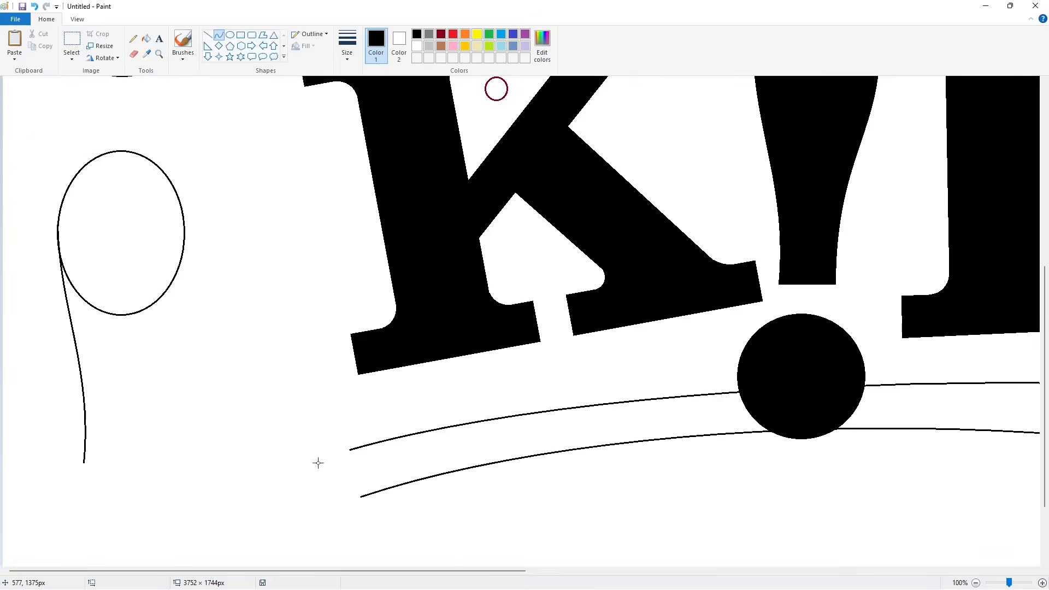
pyautogui.scroll(-3, 338, 383)
pyautogui.moveTo(433, 571); pyautogui.dragTo(848, 571)
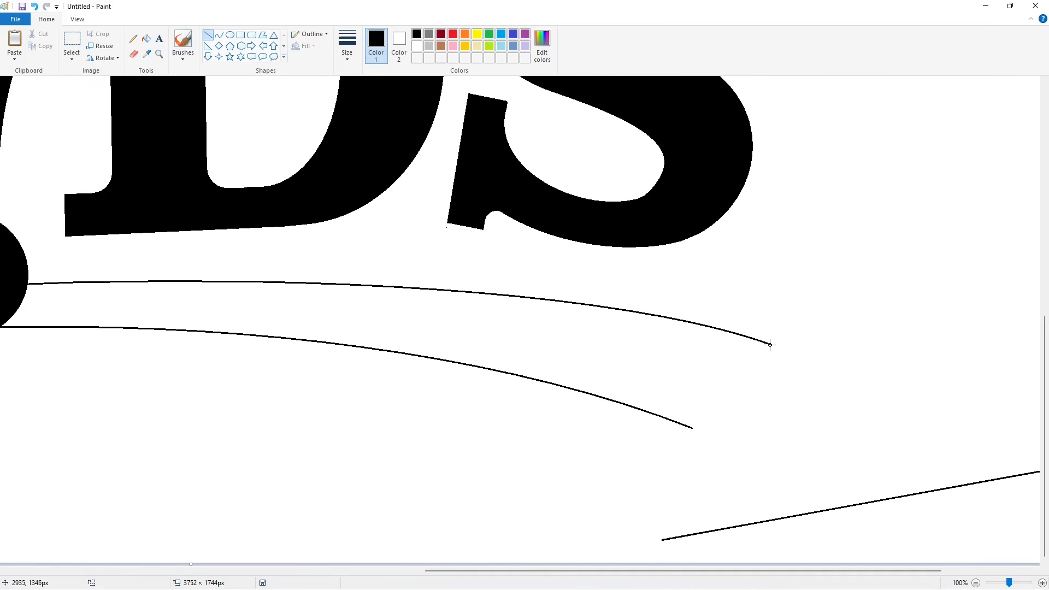
pyautogui.moveTo(771, 347); pyautogui.dragTo(693, 429)
pyautogui.scroll(-1, 662, 348)
pyautogui.click(146, 38)
pyautogui.click(327, 430)
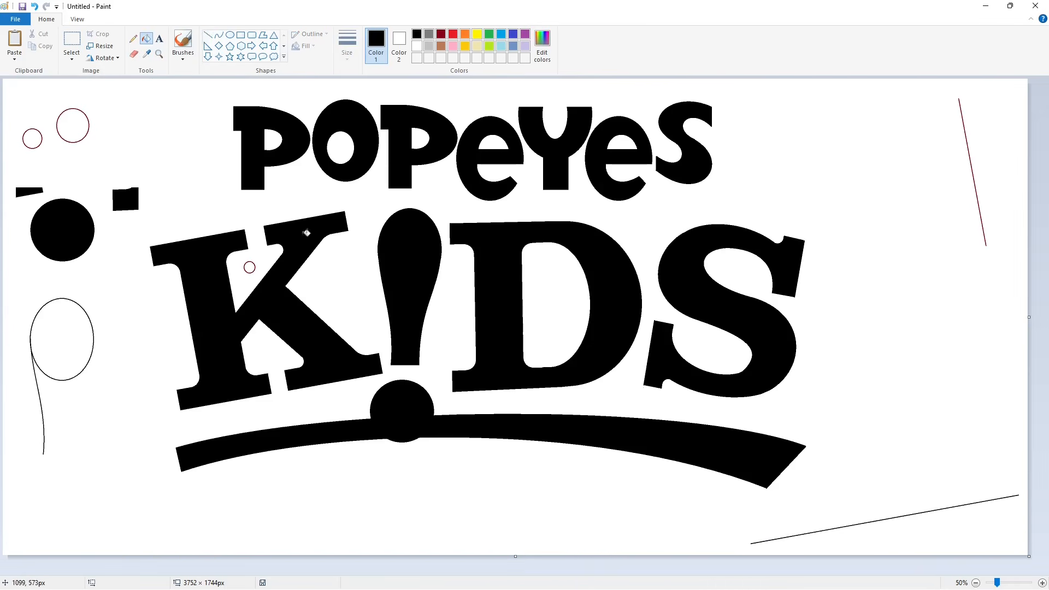
# Fill the arched underline purple and paste the copied black dot over the exclamation mark's dot.
pyautogui.click(525, 34)
pyautogui.click(426, 422)
pyautogui.click(1042, 583)
pyautogui.scroll(-5, 765, 465)
pyautogui.moveTo(524, 571); pyautogui.dragTo(705, 568)
pyautogui.hotkey('ctrl', 'v')
pyautogui.moveTo(154, 135); pyautogui.dragTo(492, 345)
pyautogui.click(608, 398)
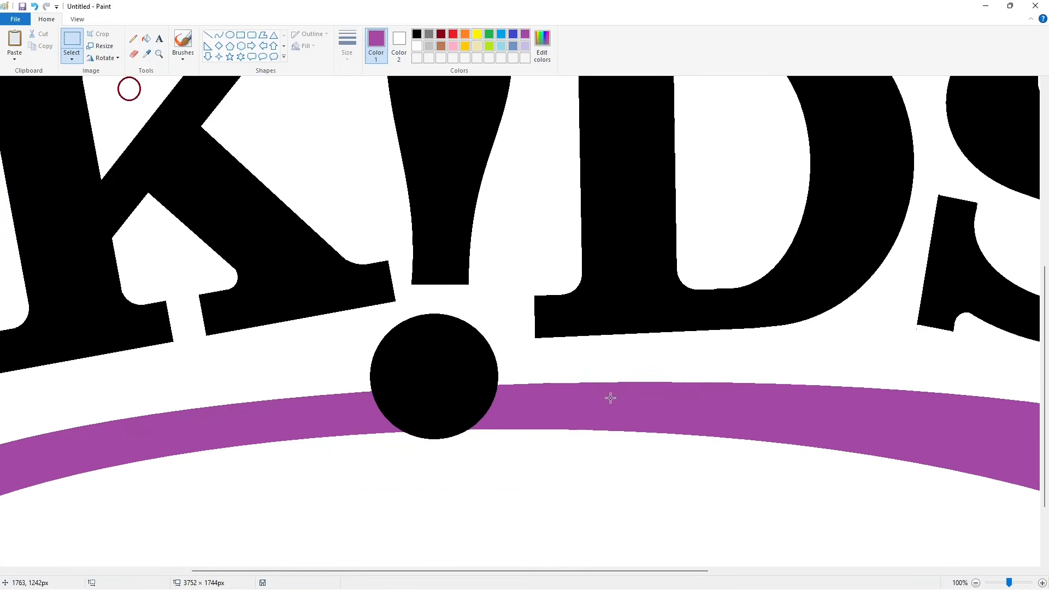
# Draw a slightly bent black curve across the purple underline on each side of the exclamation mark's dot.
pyautogui.scroll(-1, 372, 160)
pyautogui.click(218, 35)
pyautogui.click(417, 34)
pyautogui.moveTo(350, 414); pyautogui.dragTo(357, 452)
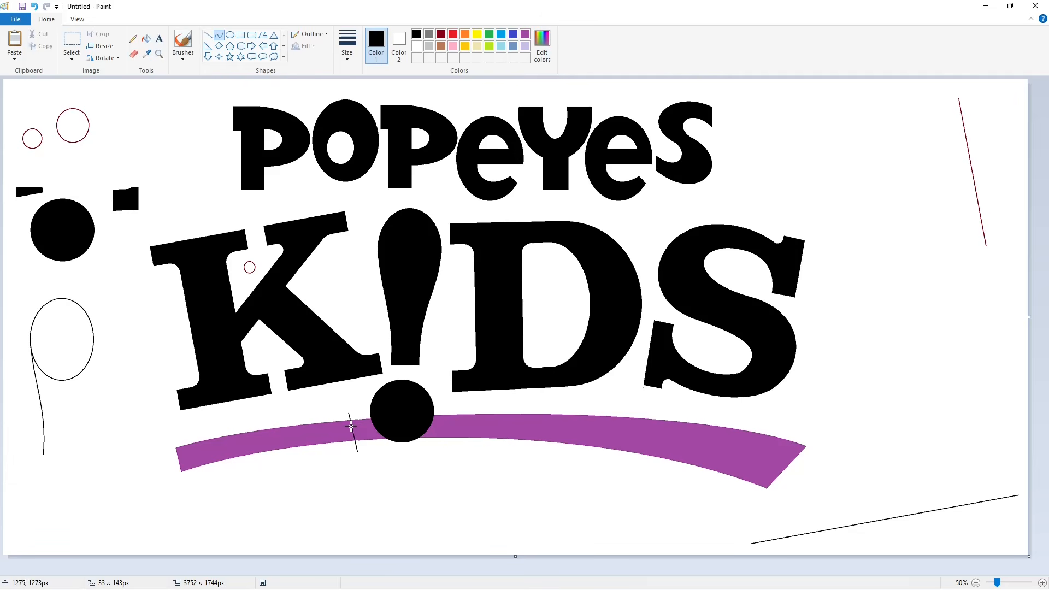
pyautogui.click(451, 443)
pyautogui.moveTo(449, 432); pyautogui.dragTo(452, 430)
# Clear the underline around the dot by filling the purple pieces between the two curves and the curves themselves white.
pyautogui.click(145, 40)
pyautogui.click(417, 46)
pyautogui.click(1042, 583)
pyautogui.scroll(-5, 477, 486)
pyautogui.moveTo(477, 571); pyautogui.dragTo(643, 571)
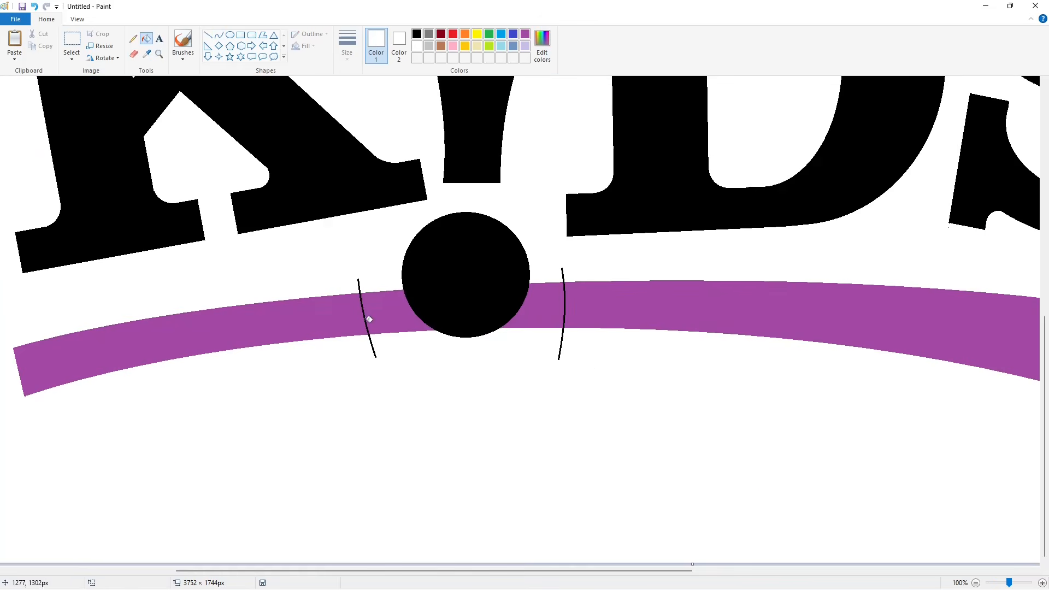
pyautogui.click(365, 321)
pyautogui.click(385, 315)
pyautogui.click(541, 311)
pyautogui.click(565, 278)
# Fill the two remaining purple underline pieces on either side of the dot black.
pyautogui.scroll(3, 816, 492)
pyautogui.click(417, 34)
pyautogui.click(202, 470)
pyautogui.click(792, 429)
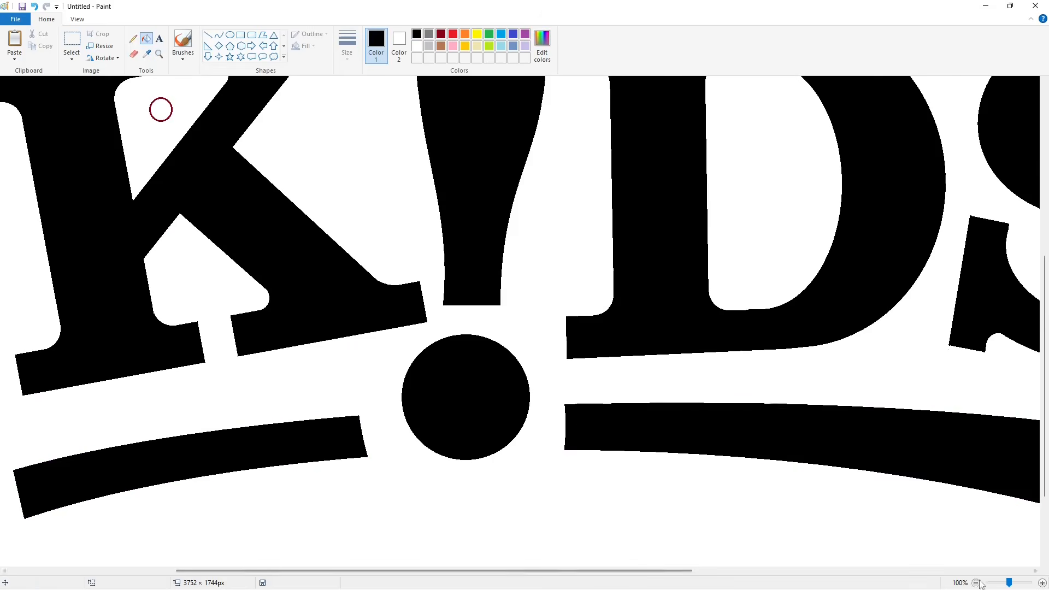
# Erase the leftover circles, dot copy, oval with its curve and slanted guide lines around the logo with white fills.
pyautogui.click(976, 583)
pyautogui.click(417, 46)
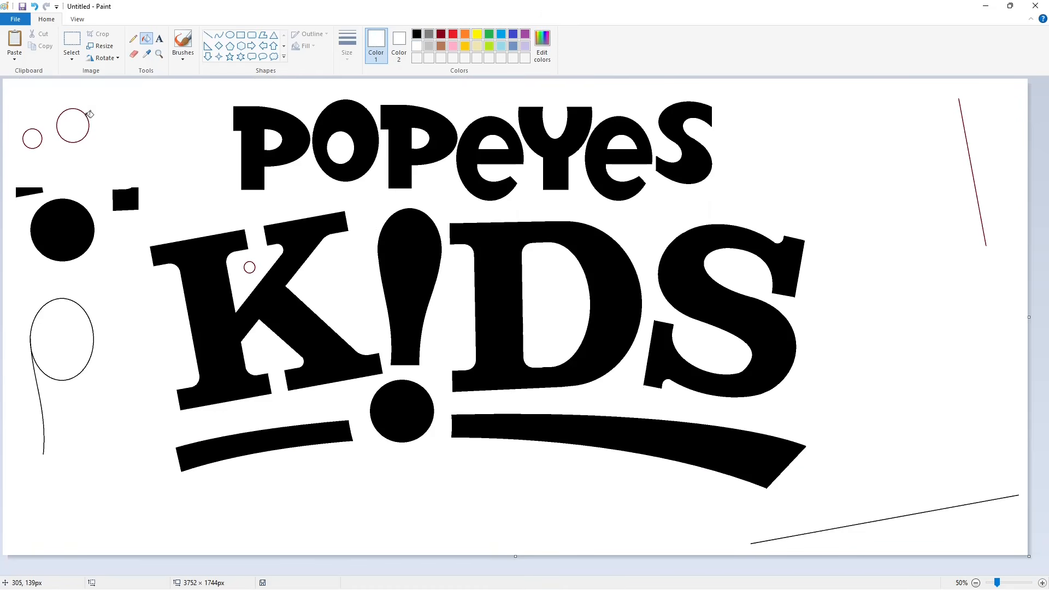
pyautogui.click(73, 143)
pyautogui.click(125, 199)
pyautogui.click(62, 230)
pyautogui.click(30, 193)
pyautogui.click(92, 329)
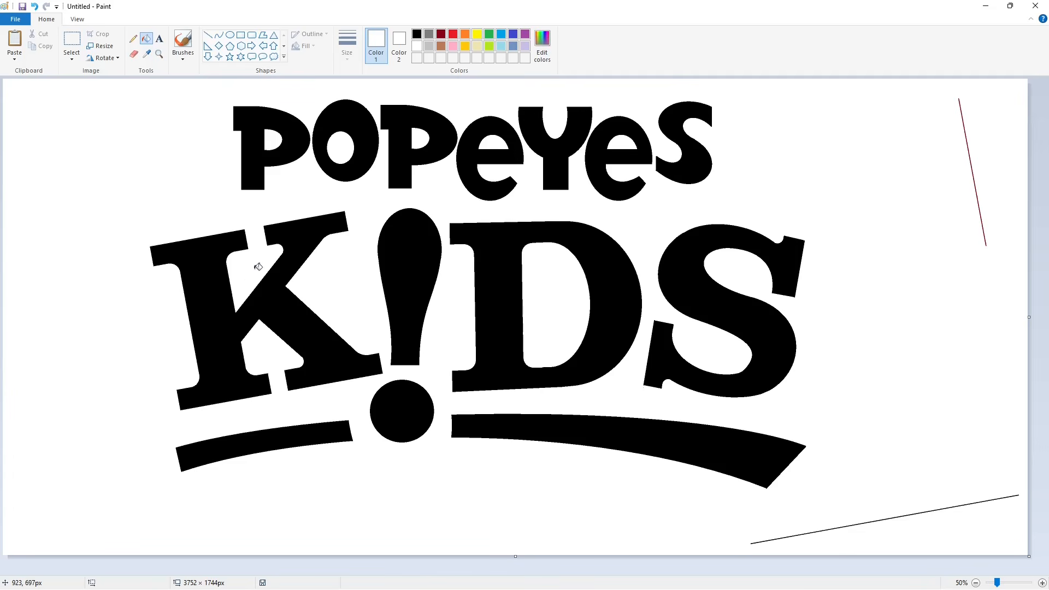
pyautogui.click(983, 229)
pyautogui.click(982, 501)
# Fill all the POPEYES and K!DS letters, the exclamation mark with its dot and both underline pieces purple.
pyautogui.click(525, 34)
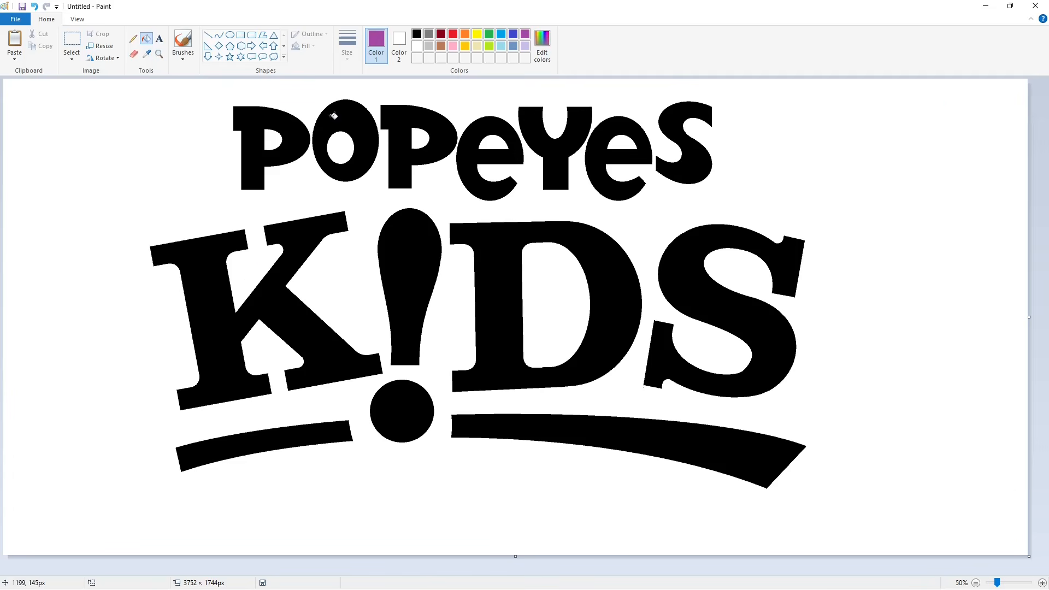
pyautogui.click(250, 164)
pyautogui.click(398, 164)
pyautogui.click(555, 175)
pyautogui.click(688, 164)
pyautogui.click(276, 270)
pyautogui.click(407, 306)
pyautogui.click(403, 407)
pyautogui.click(494, 355)
pyautogui.click(662, 351)
pyautogui.click(645, 434)
pyautogui.click(322, 435)
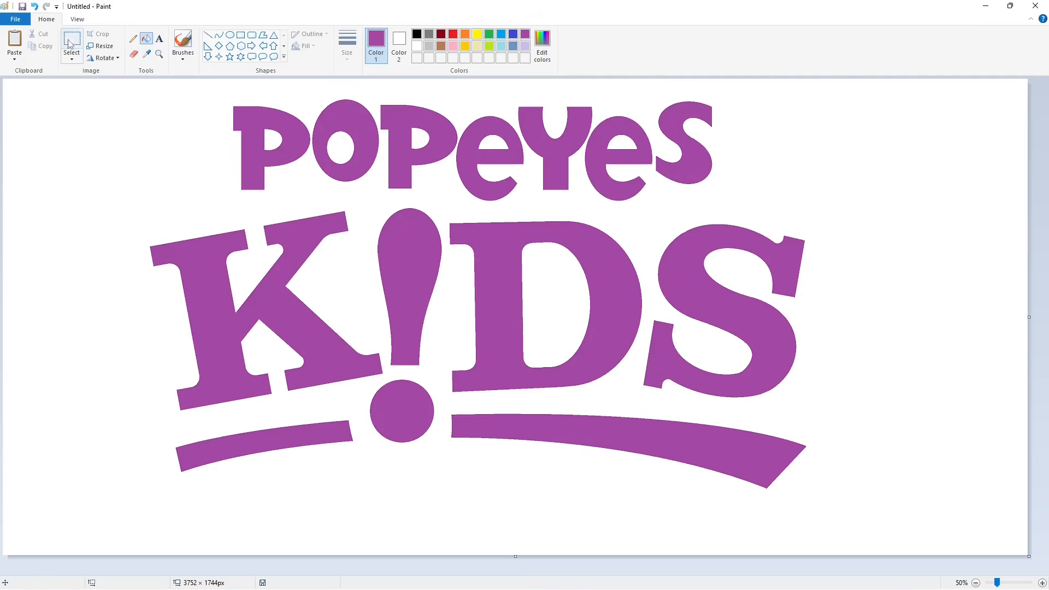
# Copy the purple logo, and fill the original's letters, exclamation mark, dot and underline pieces with a custom dark grey slightly lighter than black.
pyautogui.click(71, 43)
pyautogui.click(417, 34)
pyautogui.click(542, 46)
pyautogui.moveTo(639, 322); pyautogui.dragTo(639, 307)
pyautogui.click(425, 374)
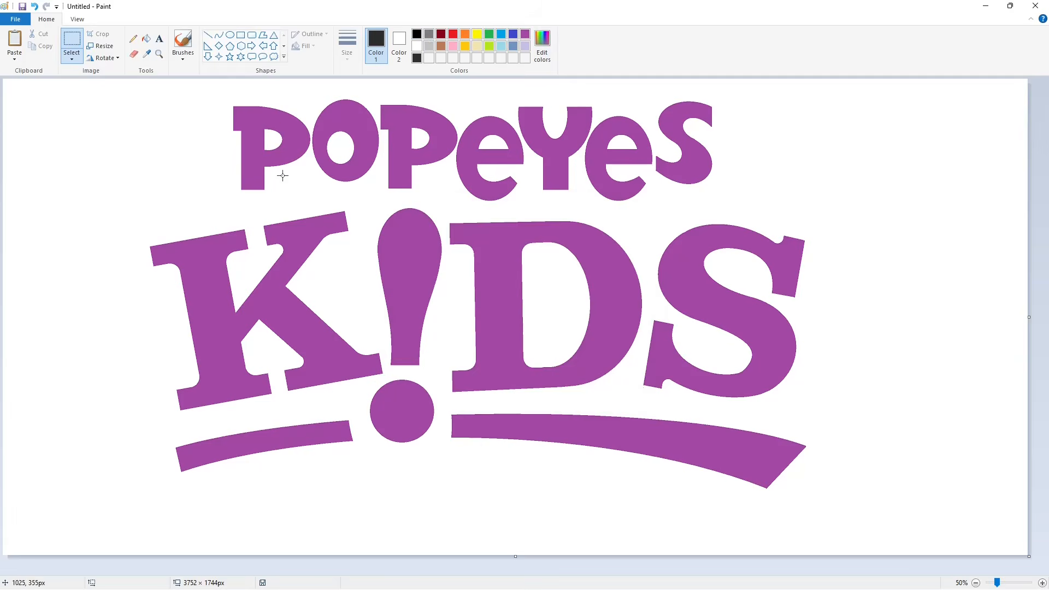
pyautogui.click(147, 39)
pyautogui.click(291, 119)
pyautogui.click(344, 117)
pyautogui.click(406, 117)
pyautogui.click(539, 131)
pyautogui.click(599, 143)
pyautogui.click(668, 137)
pyautogui.click(313, 228)
pyautogui.click(409, 243)
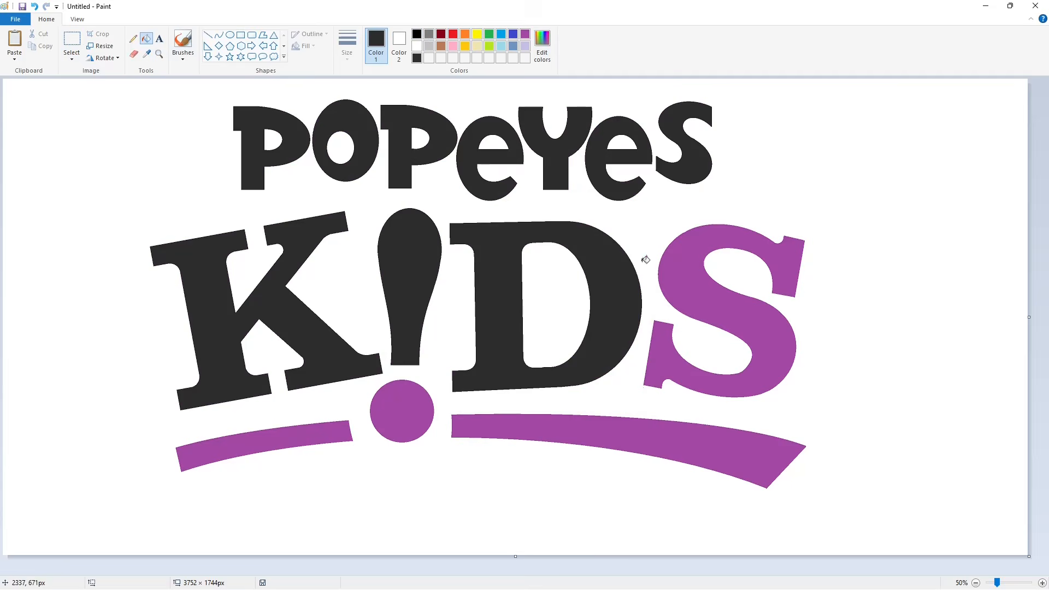
pyautogui.click(669, 268)
pyautogui.click(482, 427)
# Paste the purple logo copy over the dark grey one, shifted slightly up and left to leave a drop shadow.
pyautogui.hotkey('ctrl', 'v')
pyautogui.moveTo(388, 335); pyautogui.dragTo(438, 334)
pyautogui.press('Up')
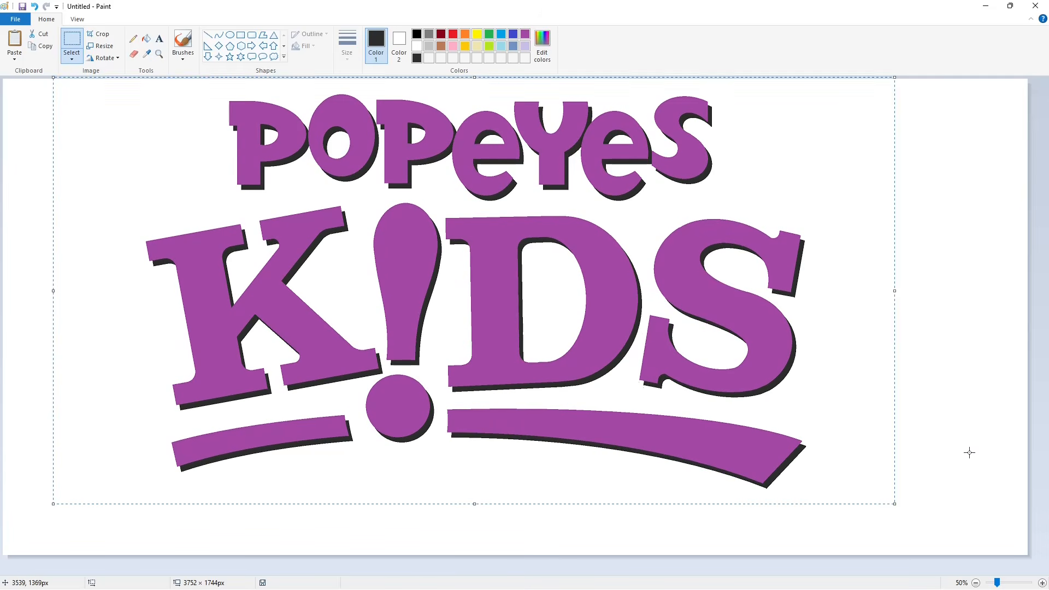
pyautogui.click(970, 452)
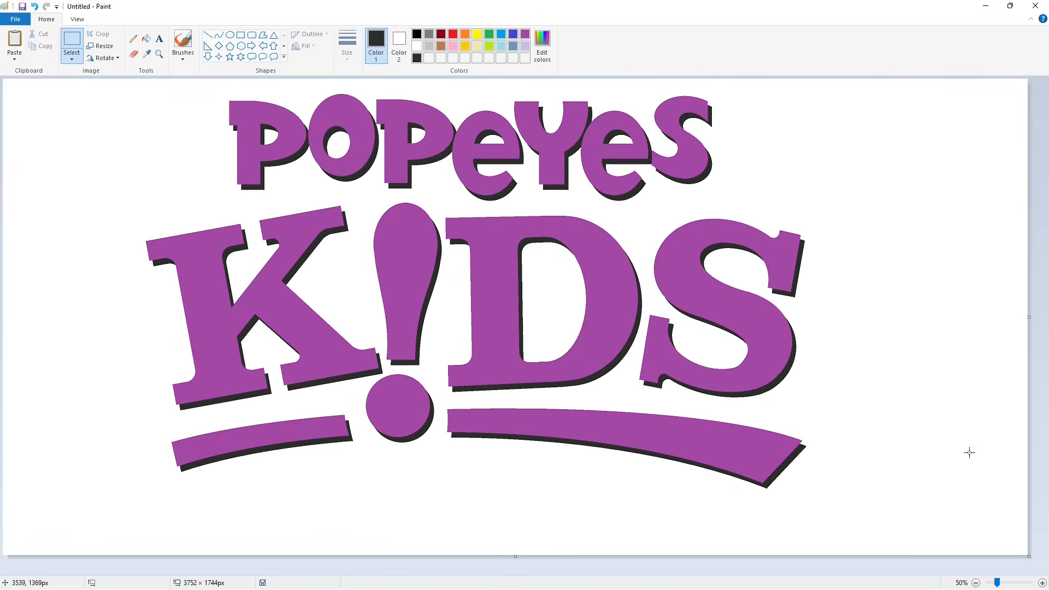
# Select the whole shadowed logo and move it slightly right and down on the canvas.
pyautogui.moveTo(61, 84); pyautogui.dragTo(926, 525)
pyautogui.click(990, 478)
pyautogui.click(241, 35)
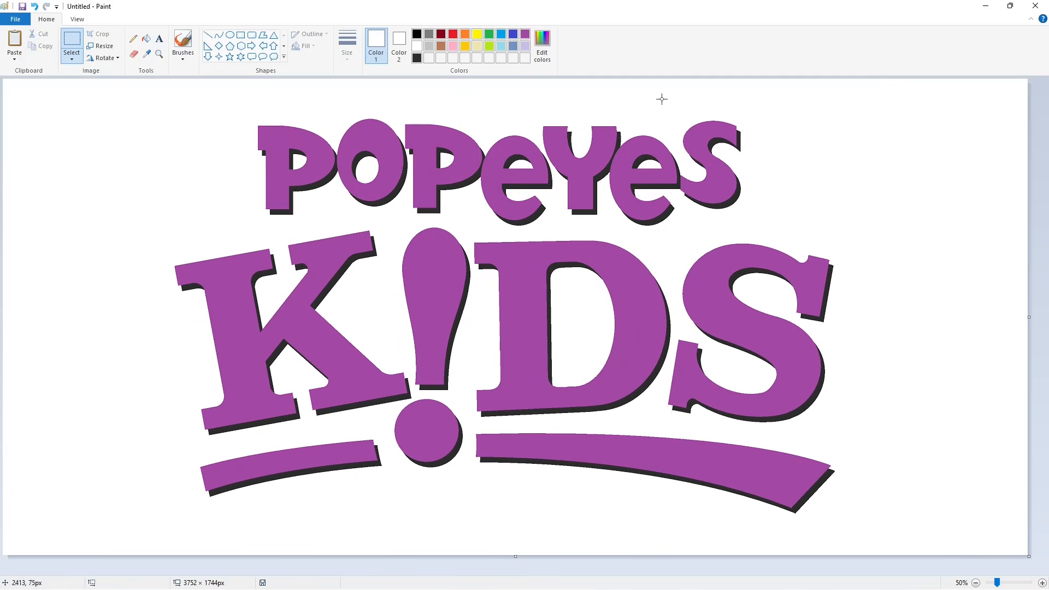
# Mix a custom orange-red from the palette red and fill the K with it.
pyautogui.click(453, 35)
pyautogui.click(542, 44)
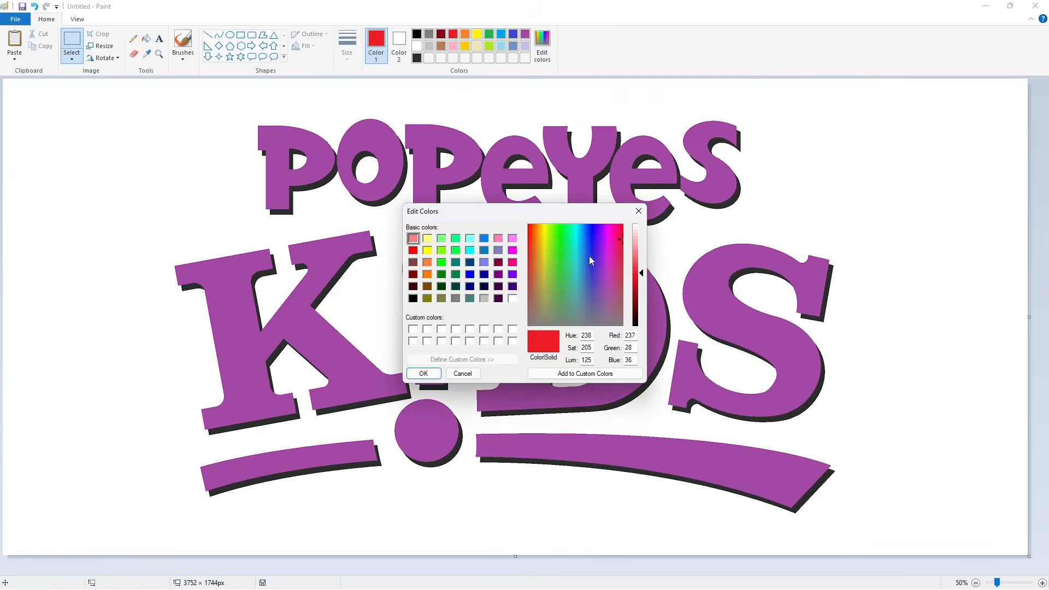
pyautogui.click(533, 227)
pyautogui.click(423, 373)
pyautogui.click(146, 39)
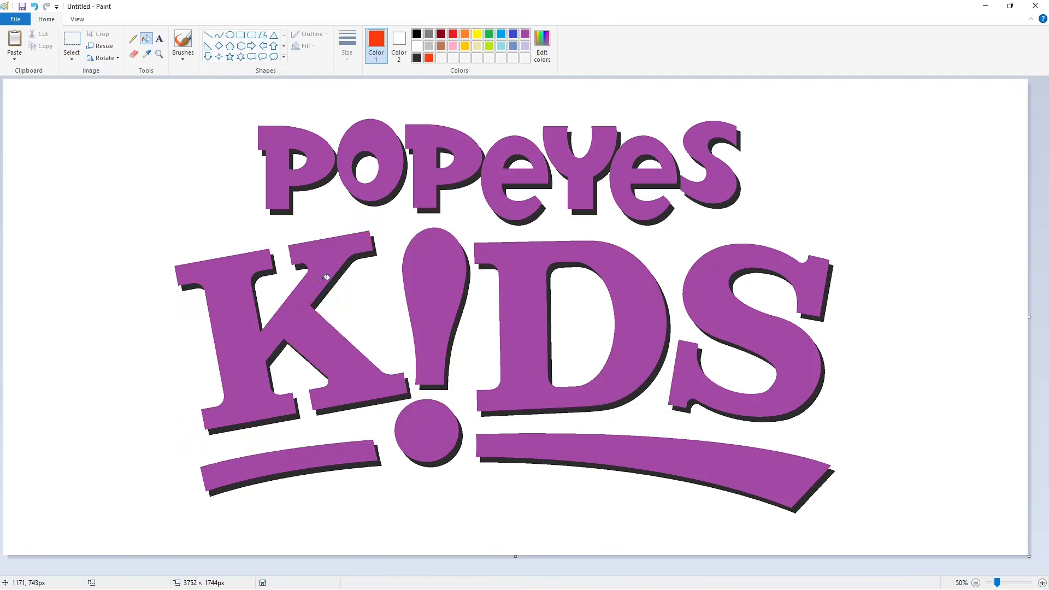
# Try orange brush strokes on the K's upper-left serif at two different brush thicknesses.
pyautogui.click(465, 33)
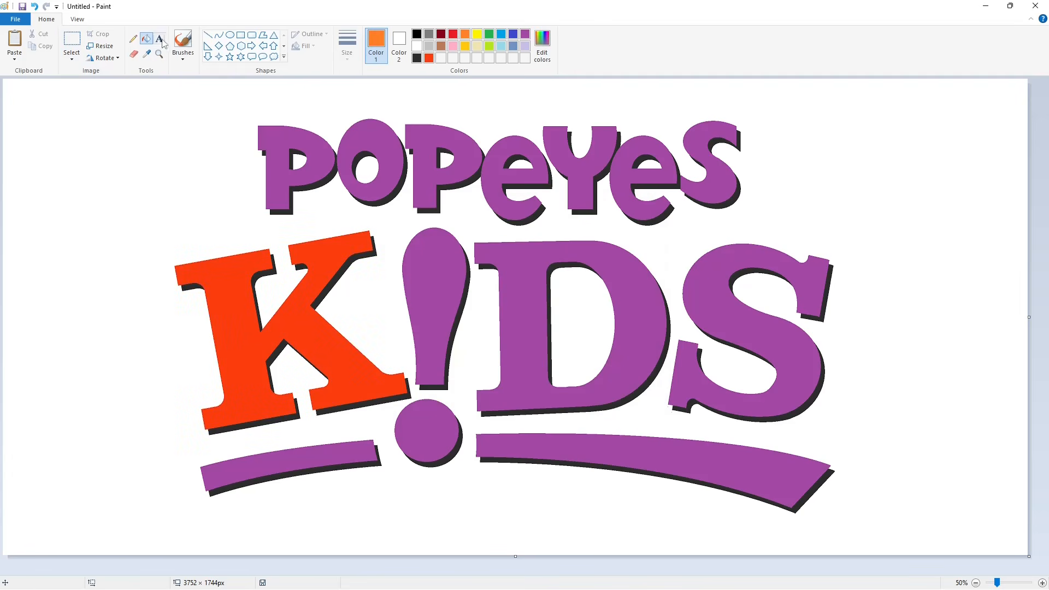
pyautogui.click(183, 53)
pyautogui.click(243, 99)
pyautogui.click(347, 49)
pyautogui.click(360, 140)
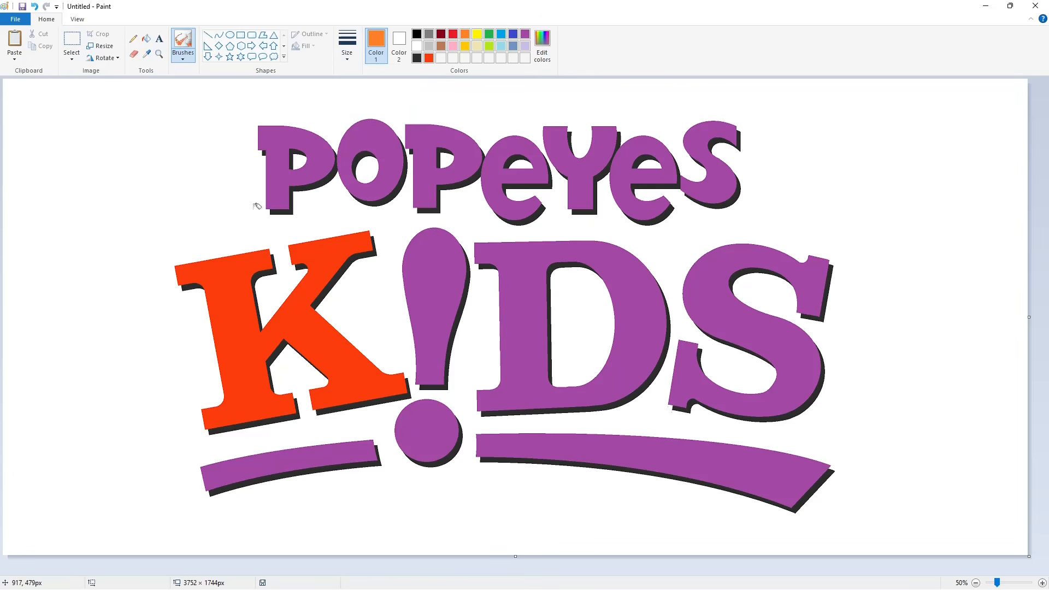
pyautogui.moveTo(184, 268)
pyautogui.mouseDown()
pyautogui.moveTo(177, 274)
pyautogui.moveTo(189, 278)
pyautogui.mouseUp()
pyautogui.hotkey('ctrl', 'z')
pyautogui.click(183, 54)
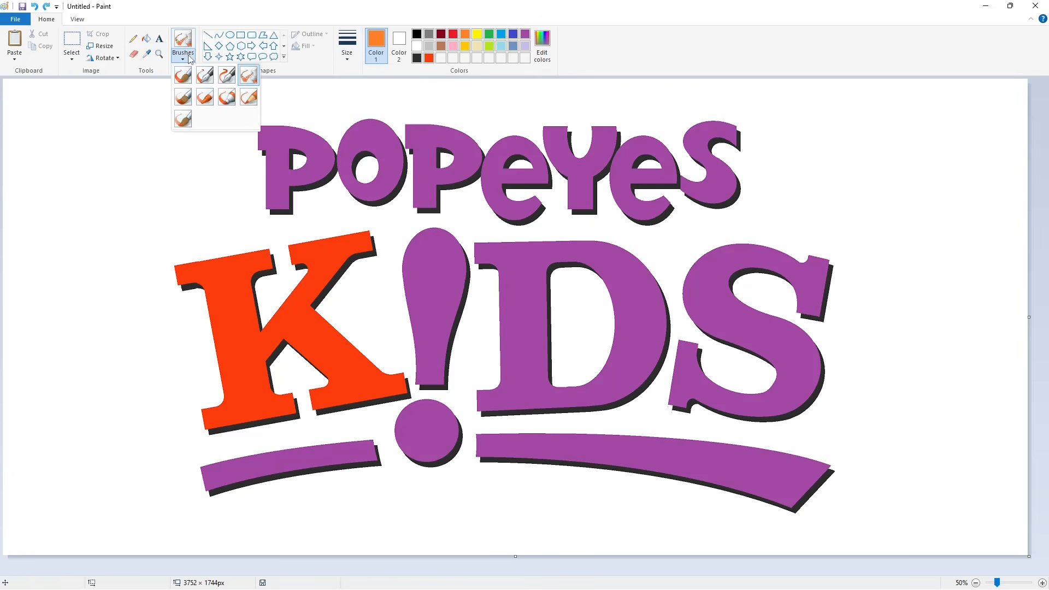
pyautogui.click(347, 49)
pyautogui.click(365, 112)
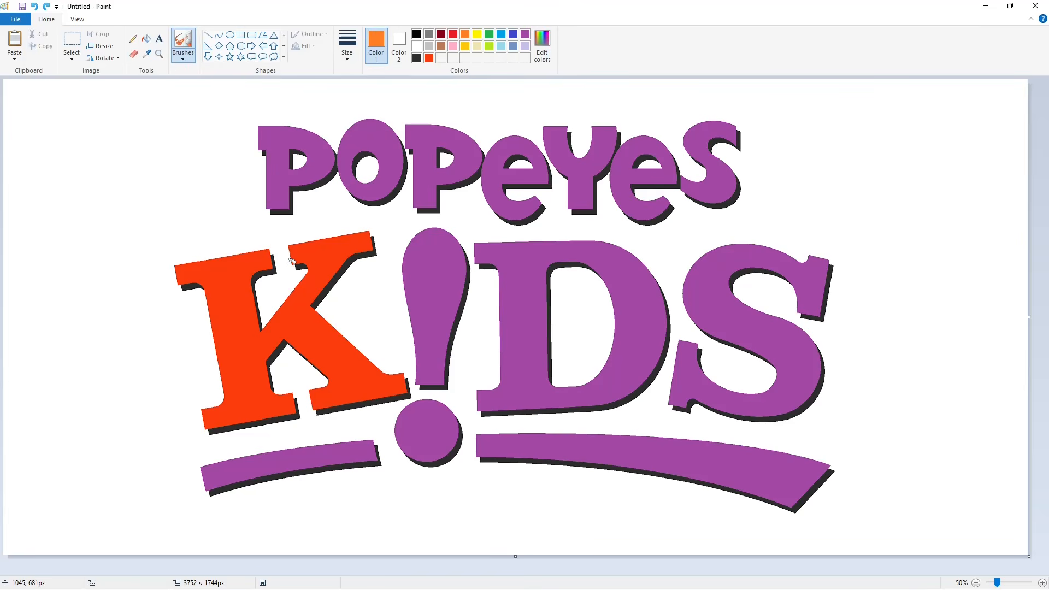
pyautogui.moveTo(177, 269); pyautogui.dragTo(195, 274)
pyautogui.hotkey('ctrl', 'z')
pyautogui.click(146, 38)
# Try a diagonal orange scribble across the K's upper-left serif with a textured brush.
pyautogui.click(185, 56)
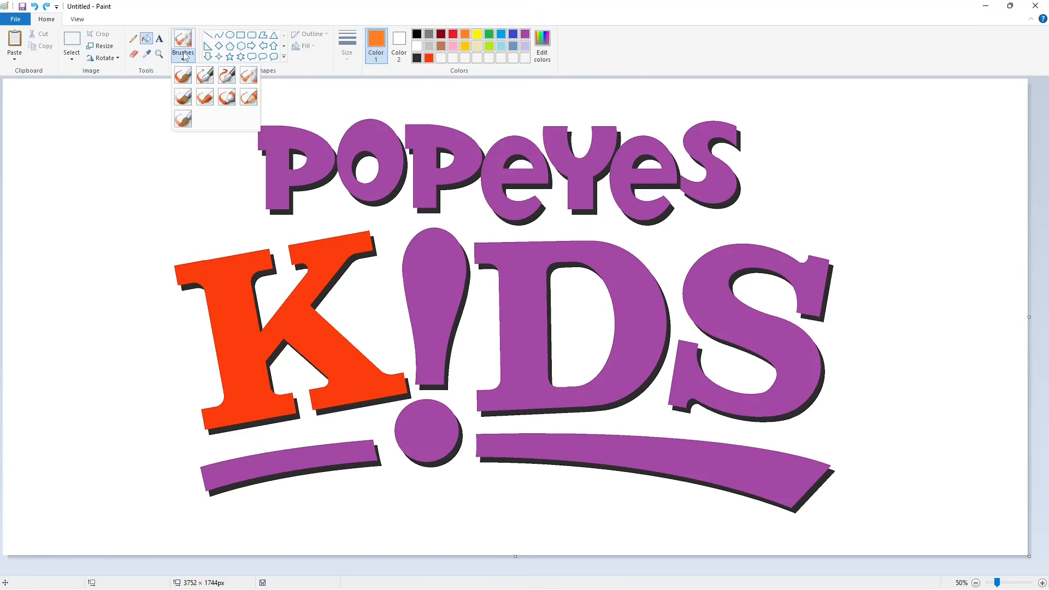
pyautogui.click(249, 76)
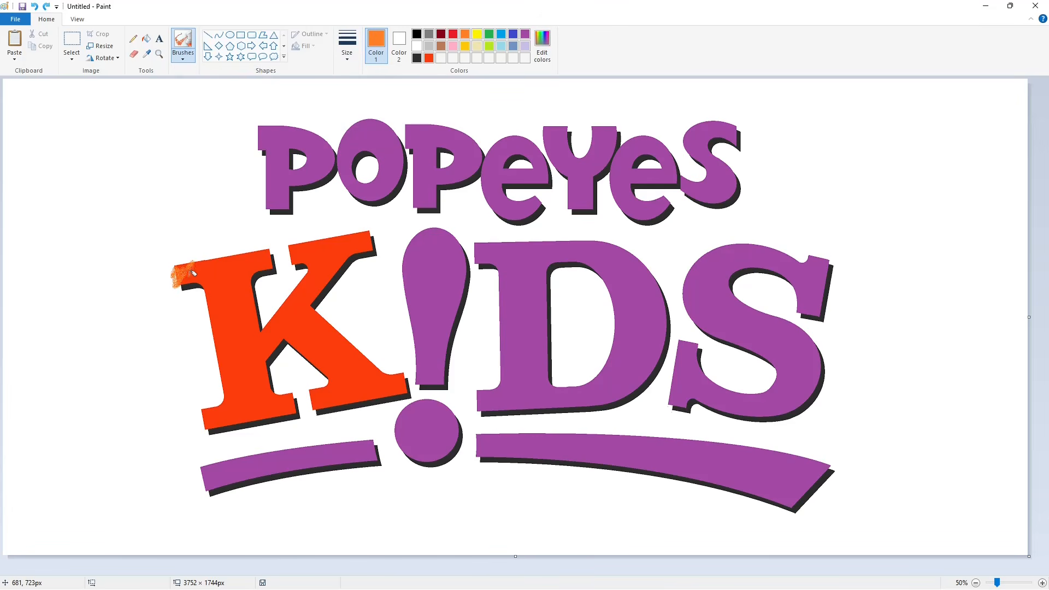
pyautogui.moveTo(194, 273)
pyautogui.mouseDown()
pyautogui.moveTo(213, 260)
pyautogui.moveTo(204, 282)
pyautogui.moveTo(226, 257)
pyautogui.moveTo(206, 284)
pyautogui.mouseUp()
# Mix a lighter custom orange for the brush and undo the orange scribbles on the K.
pyautogui.click(542, 45)
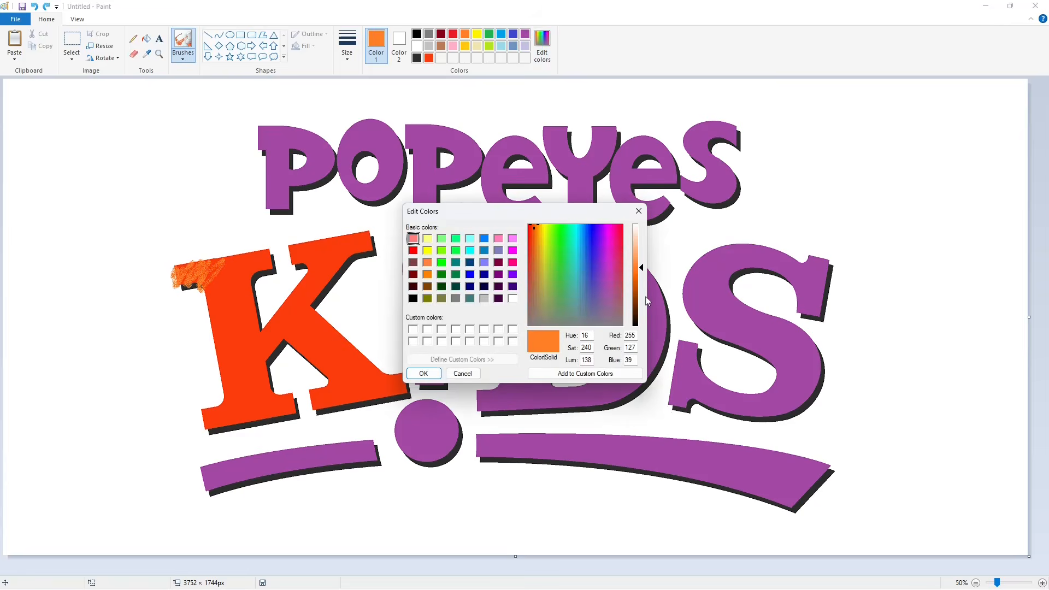
pyautogui.moveTo(642, 301); pyautogui.dragTo(643, 254)
pyautogui.click(424, 373)
pyautogui.hotkey('ctrl', 'z')
pyautogui.hotkey('ctrl', 'z')
pyautogui.hotkey('ctrl', 'z')
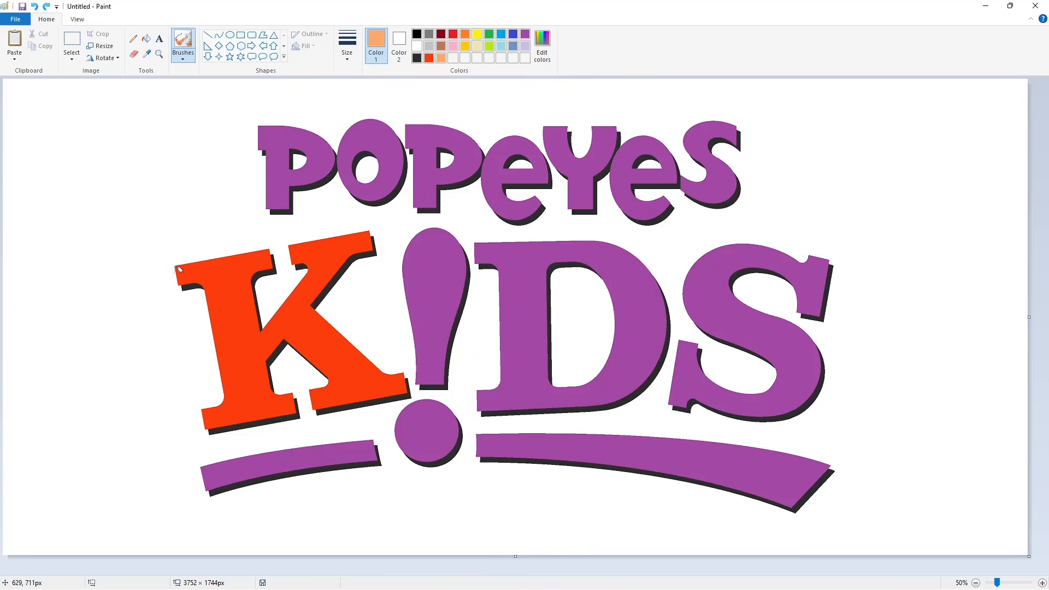
# Start shading the K's upper-left serif with light orange diagonal scribbles, undoing the unwanted strokes.
pyautogui.moveTo(179, 269)
pyautogui.mouseDown()
pyautogui.moveTo(177, 277)
pyautogui.moveTo(197, 267)
pyautogui.moveTo(189, 287)
pyautogui.moveTo(212, 259)
pyautogui.mouseUp()
pyautogui.hotkey('ctrl', 'z')
pyautogui.hotkey('ctrl', 'z')
pyautogui.moveTo(178, 271)
pyautogui.mouseDown()
pyautogui.moveTo(210, 265)
pyautogui.moveTo(204, 282)
pyautogui.moveTo(216, 258)
pyautogui.moveTo(208, 285)
pyautogui.moveTo(223, 263)
pyautogui.moveTo(212, 291)
pyautogui.moveTo(230, 254)
pyautogui.moveTo(216, 287)
pyautogui.mouseUp()
pyautogui.hotkey('ctrl', 'z')
pyautogui.hotkey('ctrl', 'z')
pyautogui.hotkey('ctrl', 'z')
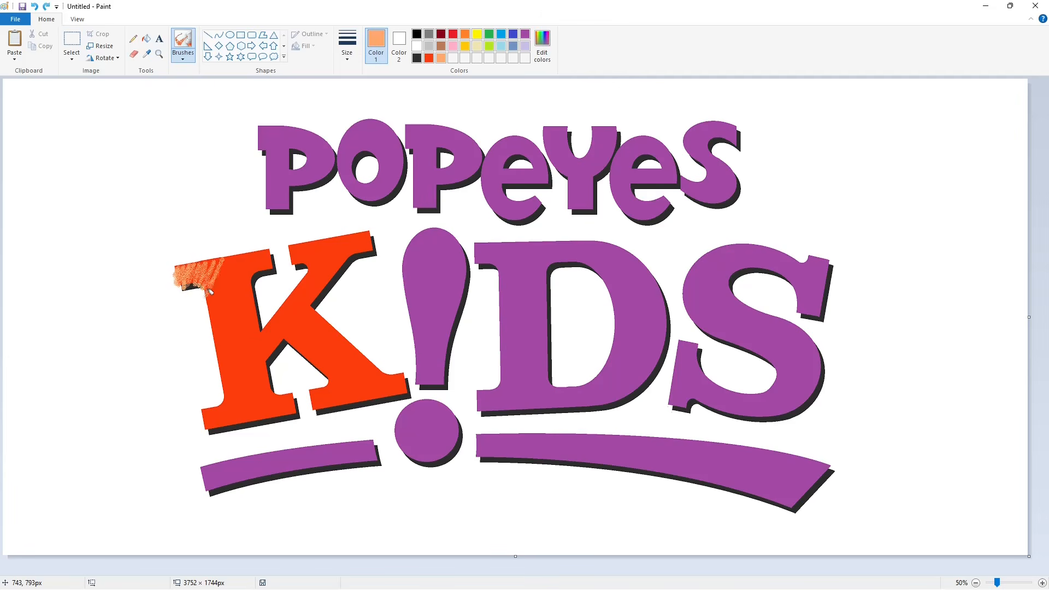
# Cover the rest of the K, including its stem, arm, leg and feet, with light orange diagonal scribbles.
pyautogui.moveTo(202, 281)
pyautogui.mouseDown()
pyautogui.moveTo(221, 253)
pyautogui.moveTo(208, 292)
pyautogui.moveTo(237, 255)
pyautogui.moveTo(210, 301)
pyautogui.moveTo(246, 250)
pyautogui.moveTo(205, 316)
pyautogui.moveTo(257, 251)
pyautogui.moveTo(214, 319)
pyautogui.moveTo(263, 253)
pyautogui.moveTo(210, 326)
pyautogui.moveTo(269, 251)
pyautogui.moveTo(217, 330)
pyautogui.moveTo(238, 297)
pyautogui.mouseUp()
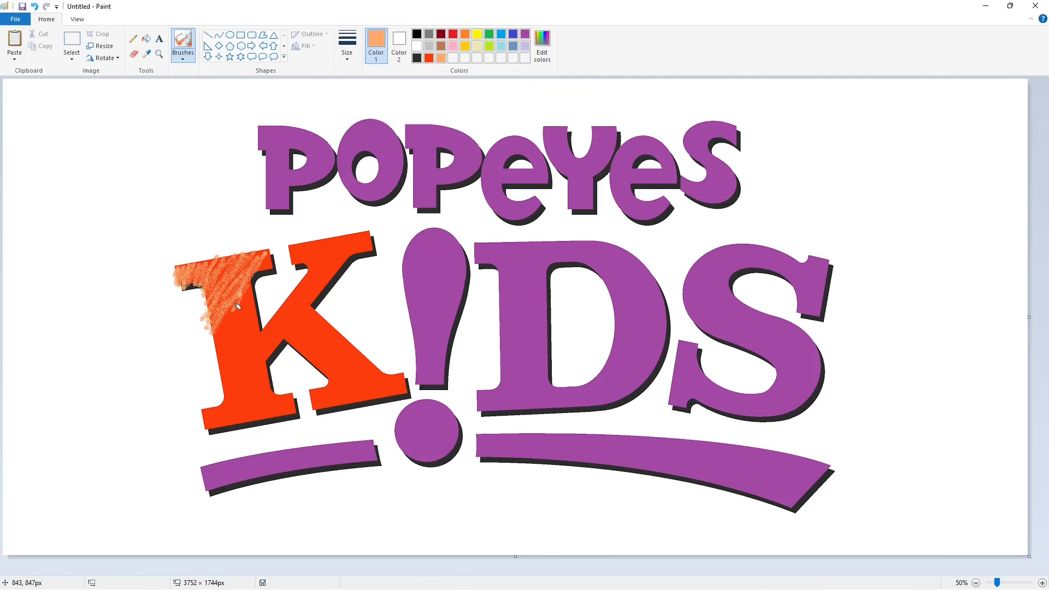
pyautogui.hotkey('ctrl', 'z')
pyautogui.moveTo(251, 295)
pyautogui.mouseDown()
pyautogui.moveTo(211, 340)
pyautogui.moveTo(249, 296)
pyautogui.moveTo(213, 344)
pyautogui.moveTo(253, 301)
pyautogui.moveTo(217, 364)
pyautogui.moveTo(253, 336)
pyautogui.moveTo(224, 373)
pyautogui.moveTo(257, 340)
pyautogui.moveTo(226, 375)
pyautogui.moveTo(348, 240)
pyautogui.moveTo(227, 388)
pyautogui.moveTo(360, 227)
pyautogui.moveTo(330, 260)
pyautogui.moveTo(347, 229)
pyautogui.moveTo(315, 263)
pyautogui.moveTo(343, 231)
pyautogui.moveTo(319, 255)
pyautogui.moveTo(333, 234)
pyautogui.moveTo(306, 256)
pyautogui.moveTo(309, 244)
pyautogui.moveTo(294, 248)
pyautogui.moveTo(366, 242)
pyautogui.moveTo(308, 292)
pyautogui.moveTo(232, 393)
pyautogui.moveTo(352, 244)
pyautogui.moveTo(298, 306)
pyautogui.mouseUp()
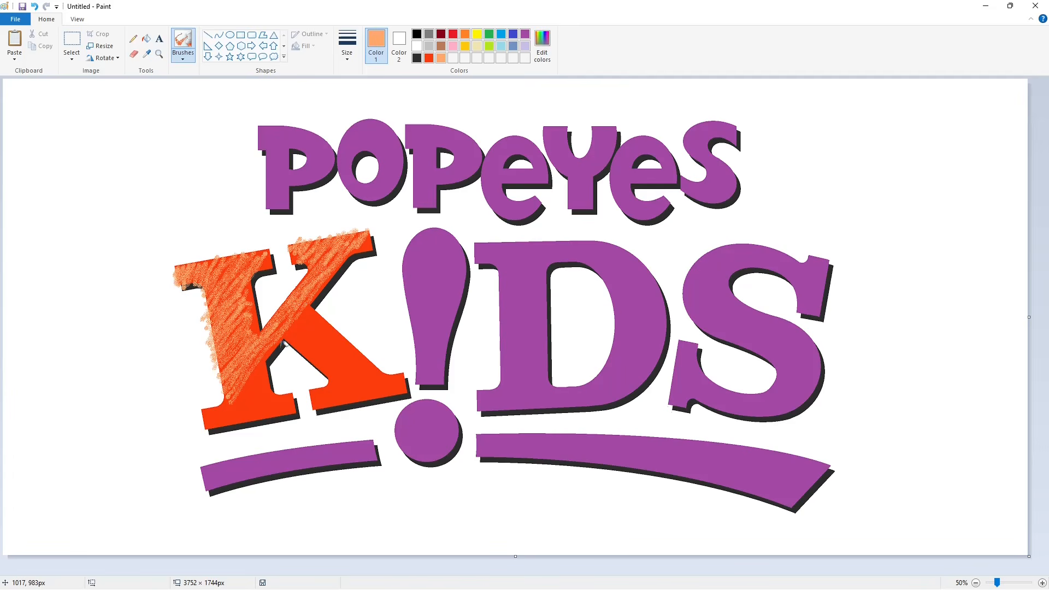
pyautogui.moveTo(266, 356)
pyautogui.mouseDown()
pyautogui.moveTo(212, 424)
pyautogui.moveTo(260, 374)
pyautogui.moveTo(230, 424)
pyautogui.moveTo(266, 372)
pyautogui.moveTo(239, 425)
pyautogui.moveTo(261, 380)
pyautogui.moveTo(249, 415)
pyautogui.moveTo(268, 384)
pyautogui.moveTo(259, 419)
pyautogui.moveTo(273, 394)
pyautogui.moveTo(271, 419)
pyautogui.moveTo(283, 399)
pyautogui.moveTo(287, 419)
pyautogui.moveTo(305, 407)
pyautogui.mouseUp()
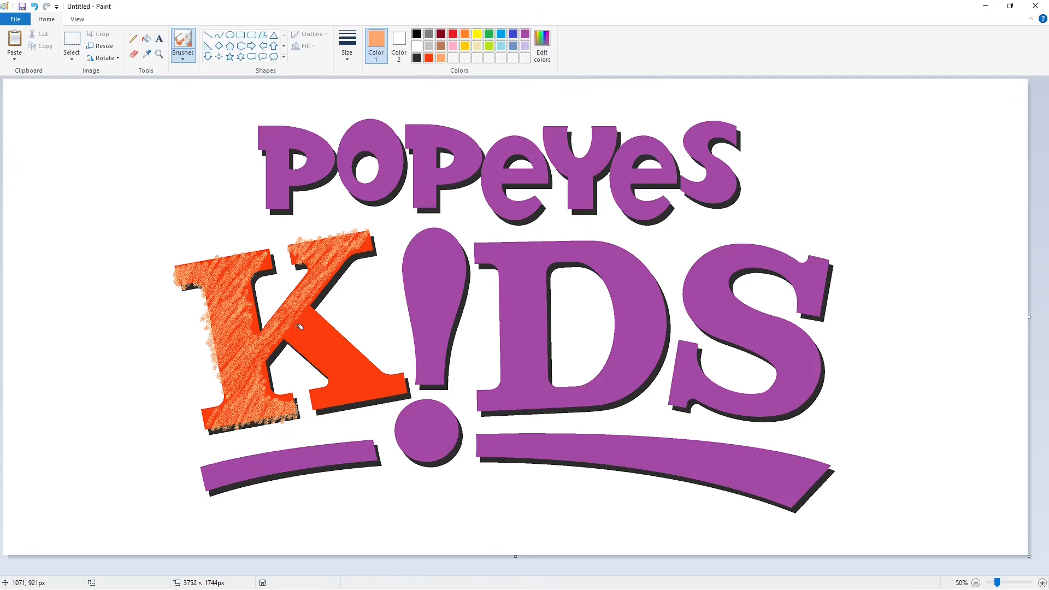
pyautogui.moveTo(308, 321)
pyautogui.mouseDown()
pyautogui.moveTo(306, 344)
pyautogui.moveTo(324, 322)
pyautogui.moveTo(320, 352)
pyautogui.moveTo(339, 325)
pyautogui.moveTo(321, 361)
pyautogui.moveTo(341, 333)
pyautogui.moveTo(332, 365)
pyautogui.moveTo(340, 344)
pyautogui.moveTo(335, 368)
pyautogui.moveTo(348, 358)
pyautogui.moveTo(338, 372)
pyautogui.moveTo(354, 354)
pyautogui.moveTo(342, 382)
pyautogui.moveTo(359, 352)
pyautogui.moveTo(321, 406)
pyautogui.moveTo(347, 375)
pyautogui.moveTo(337, 400)
pyautogui.moveTo(363, 347)
pyautogui.moveTo(357, 369)
pyautogui.moveTo(337, 318)
pyautogui.mouseUp()
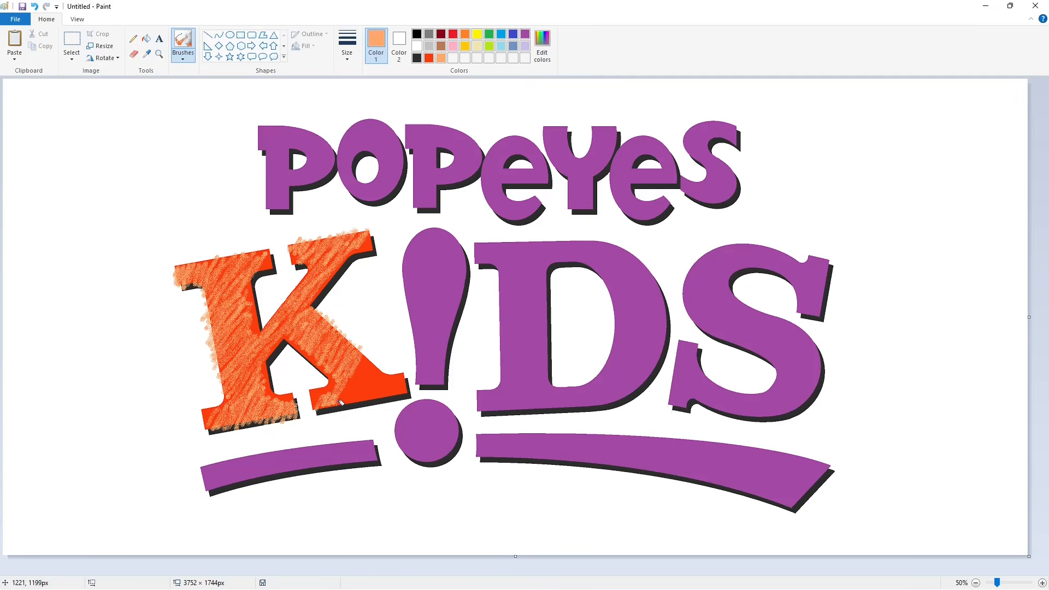
pyautogui.moveTo(340, 401)
pyautogui.mouseDown()
pyautogui.moveTo(365, 356)
pyautogui.moveTo(345, 398)
pyautogui.moveTo(366, 367)
pyautogui.moveTo(352, 400)
pyautogui.moveTo(371, 365)
pyautogui.moveTo(361, 399)
pyautogui.moveTo(378, 367)
pyautogui.moveTo(369, 398)
pyautogui.moveTo(391, 380)
pyautogui.mouseUp()
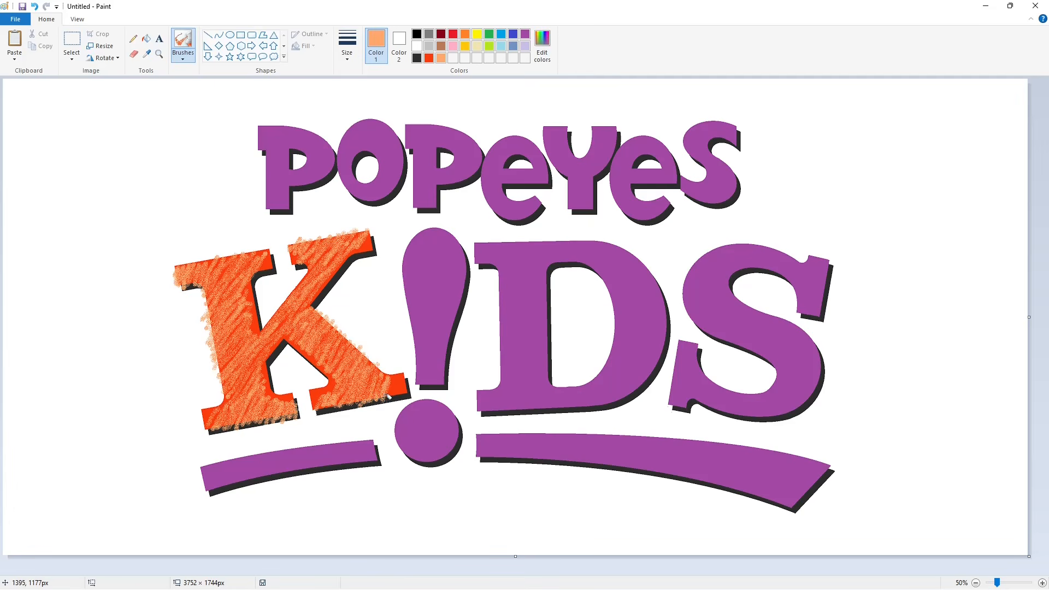
pyautogui.moveTo(400, 377)
pyautogui.mouseDown()
pyautogui.moveTo(397, 391)
pyautogui.moveTo(414, 388)
pyautogui.mouseUp()
# Add the palette green as a custom colour and fill the exclamation mark and its dot with it.
pyautogui.doubleClick(492, 35)
pyautogui.click(424, 371)
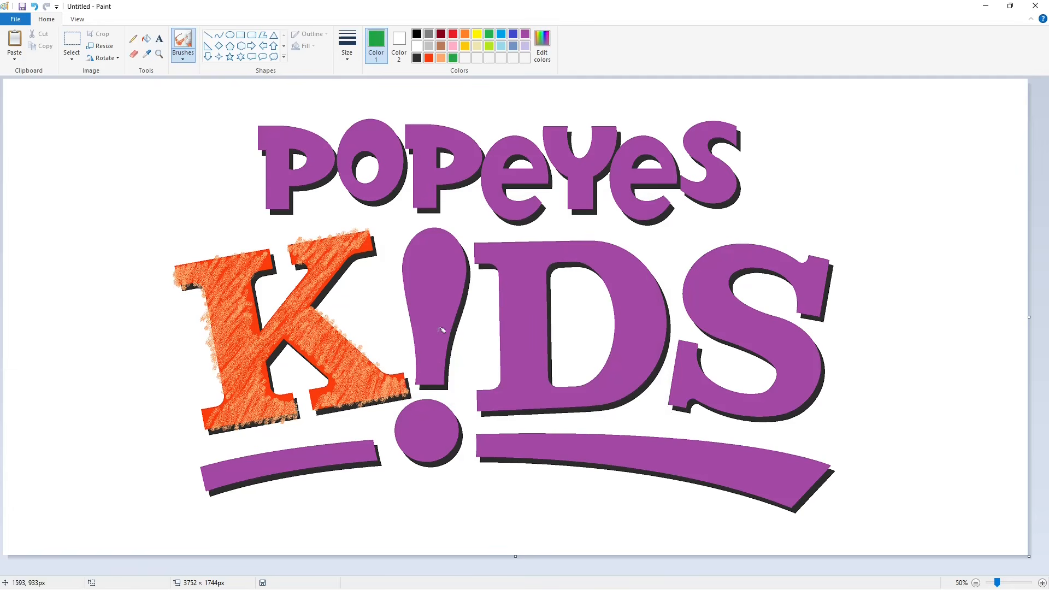
pyautogui.click(145, 38)
pyautogui.click(435, 306)
pyautogui.click(428, 432)
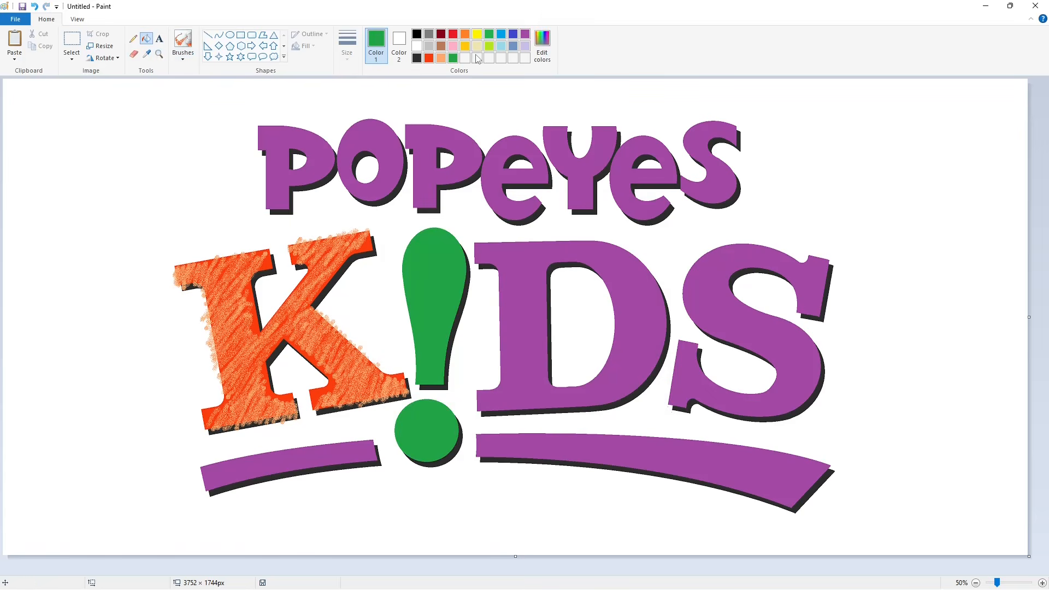
# Mix a slightly darker custom lime and scribble it diagonally over the green exclamation mark and dot with the textured brush.
pyautogui.click(489, 46)
pyautogui.click(542, 47)
pyautogui.click(635, 282)
pyautogui.click(423, 373)
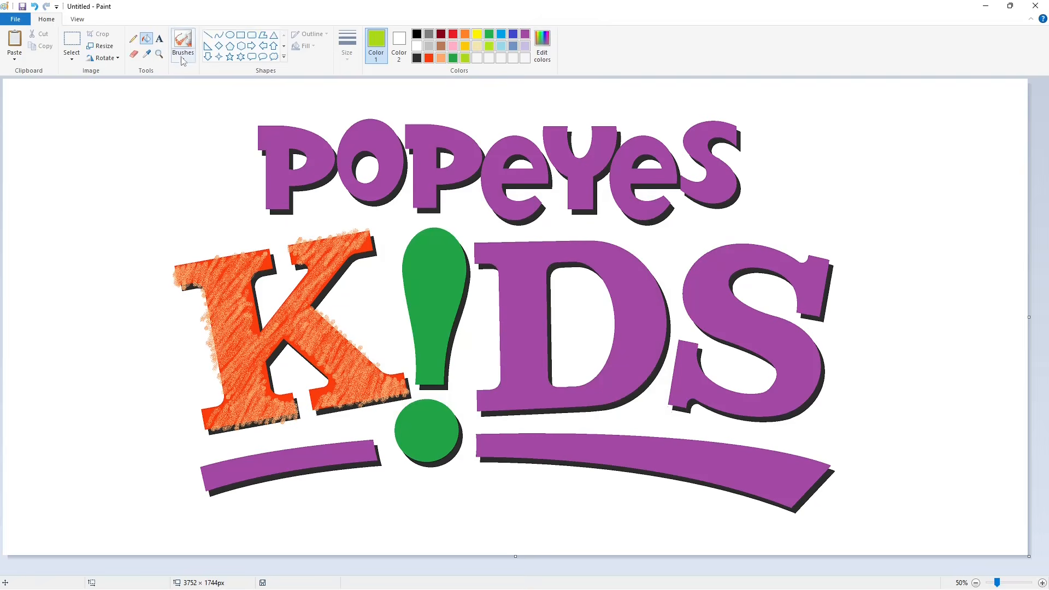
pyautogui.click(183, 40)
pyautogui.moveTo(411, 234)
pyautogui.mouseDown()
pyautogui.moveTo(410, 257)
pyautogui.moveTo(428, 236)
pyautogui.moveTo(410, 265)
pyautogui.moveTo(436, 238)
pyautogui.moveTo(411, 268)
pyautogui.moveTo(438, 240)
pyautogui.mouseUp()
pyautogui.moveTo(410, 274)
pyautogui.mouseDown()
pyautogui.moveTo(442, 239)
pyautogui.moveTo(407, 290)
pyautogui.moveTo(444, 250)
pyautogui.moveTo(410, 306)
pyautogui.moveTo(451, 250)
pyautogui.moveTo(417, 311)
pyautogui.moveTo(431, 263)
pyautogui.mouseUp()
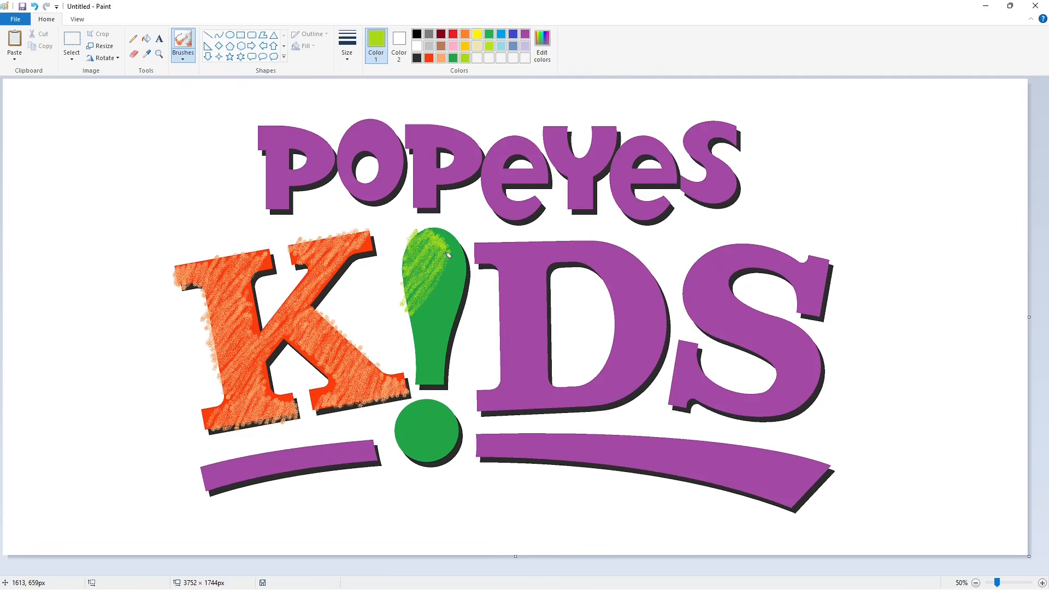
pyautogui.moveTo(446, 263)
pyautogui.mouseDown()
pyautogui.moveTo(417, 316)
pyautogui.moveTo(458, 256)
pyautogui.moveTo(418, 325)
pyautogui.moveTo(460, 262)
pyautogui.moveTo(417, 333)
pyautogui.moveTo(458, 275)
pyautogui.moveTo(422, 328)
pyautogui.moveTo(453, 284)
pyautogui.moveTo(455, 295)
pyautogui.moveTo(411, 335)
pyautogui.moveTo(426, 335)
pyautogui.moveTo(418, 342)
pyautogui.moveTo(456, 295)
pyautogui.moveTo(415, 361)
pyautogui.moveTo(446, 329)
pyautogui.moveTo(419, 363)
pyautogui.moveTo(443, 341)
pyautogui.moveTo(432, 371)
pyautogui.mouseUp()
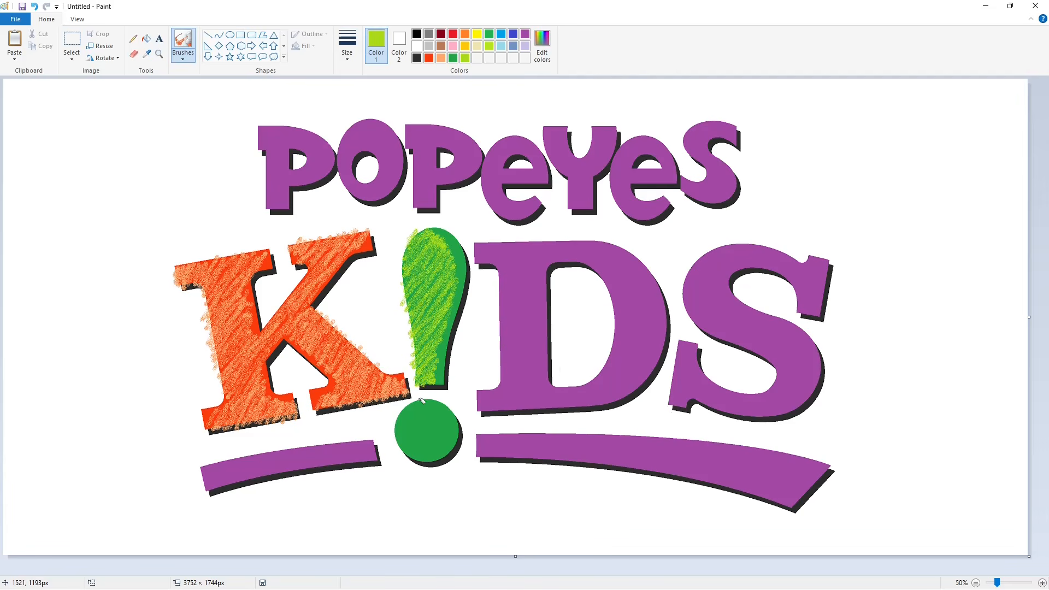
pyautogui.moveTo(411, 417)
pyautogui.mouseDown()
pyautogui.moveTo(403, 434)
pyautogui.moveTo(421, 413)
pyautogui.moveTo(403, 443)
pyautogui.moveTo(423, 414)
pyautogui.moveTo(409, 462)
pyautogui.moveTo(433, 412)
pyautogui.moveTo(413, 466)
pyautogui.moveTo(434, 415)
pyautogui.moveTo(418, 465)
pyautogui.moveTo(439, 424)
pyautogui.moveTo(423, 465)
pyautogui.moveTo(455, 431)
pyautogui.moveTo(431, 463)
pyautogui.moveTo(451, 441)
pyautogui.moveTo(455, 459)
pyautogui.mouseUp()
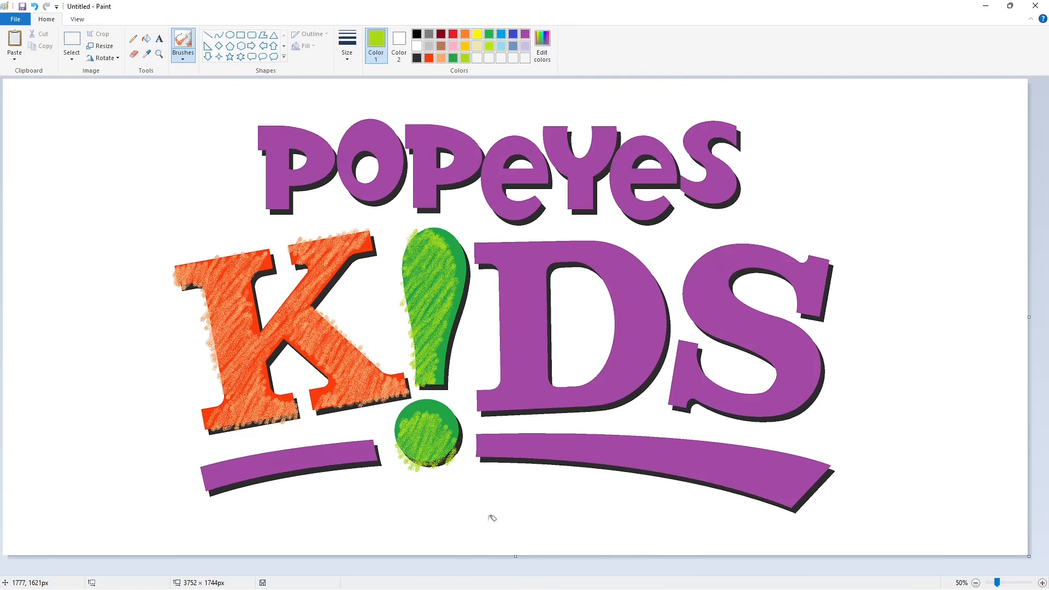
# Fill the D bright blue and add that blue to the custom colours.
pyautogui.click(146, 38)
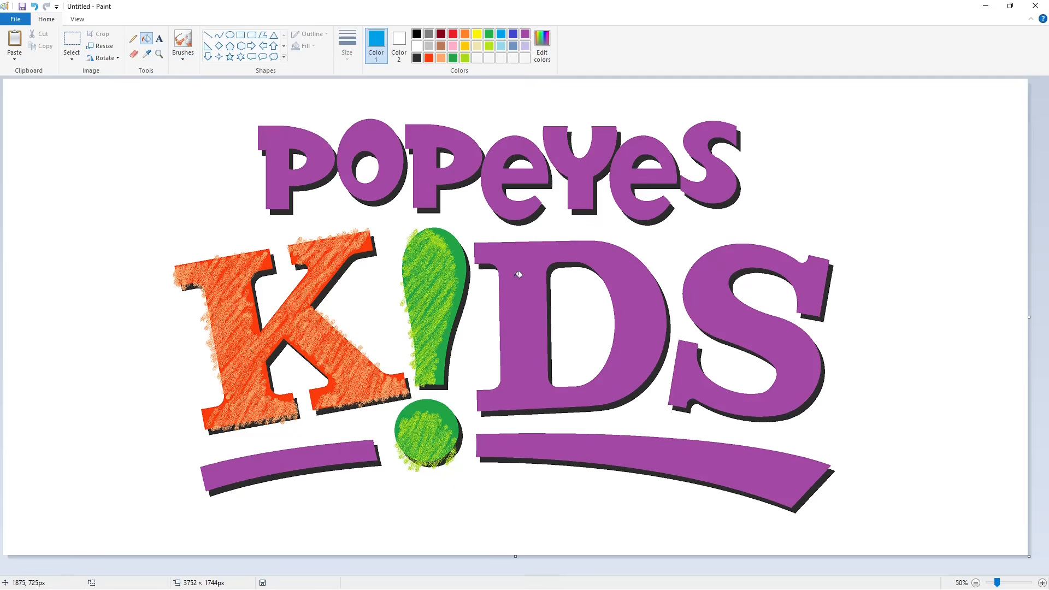
pyautogui.click(518, 273)
pyautogui.click(542, 47)
pyautogui.click(431, 377)
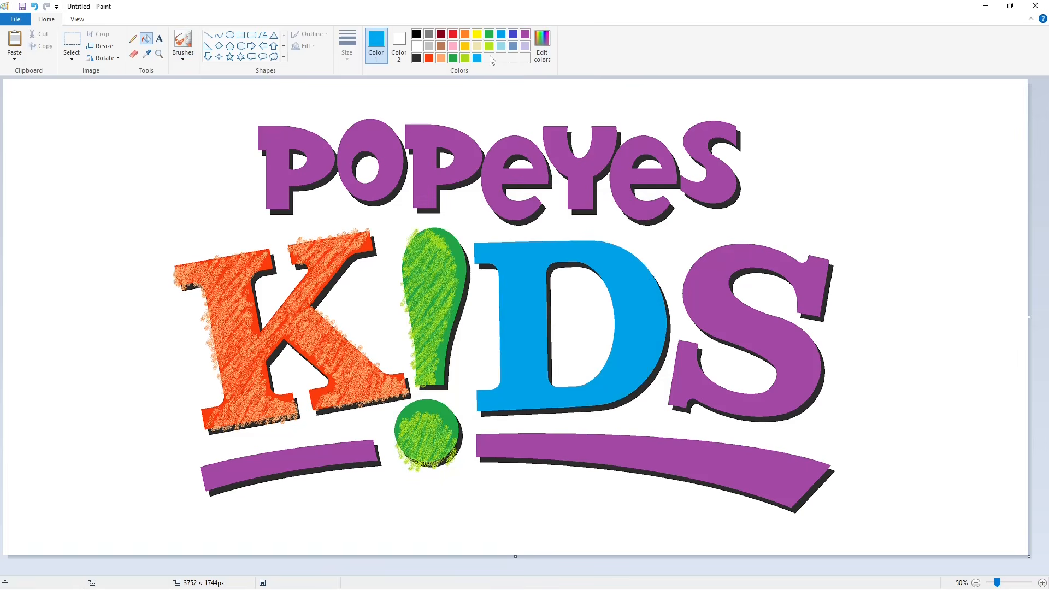
# Mix a lighter custom blue and shade the blue D's stem and bowl with diagonal brush scribbles, also using the palette's pale turquoise.
pyautogui.click(542, 46)
pyautogui.click(640, 260)
pyautogui.click(424, 373)
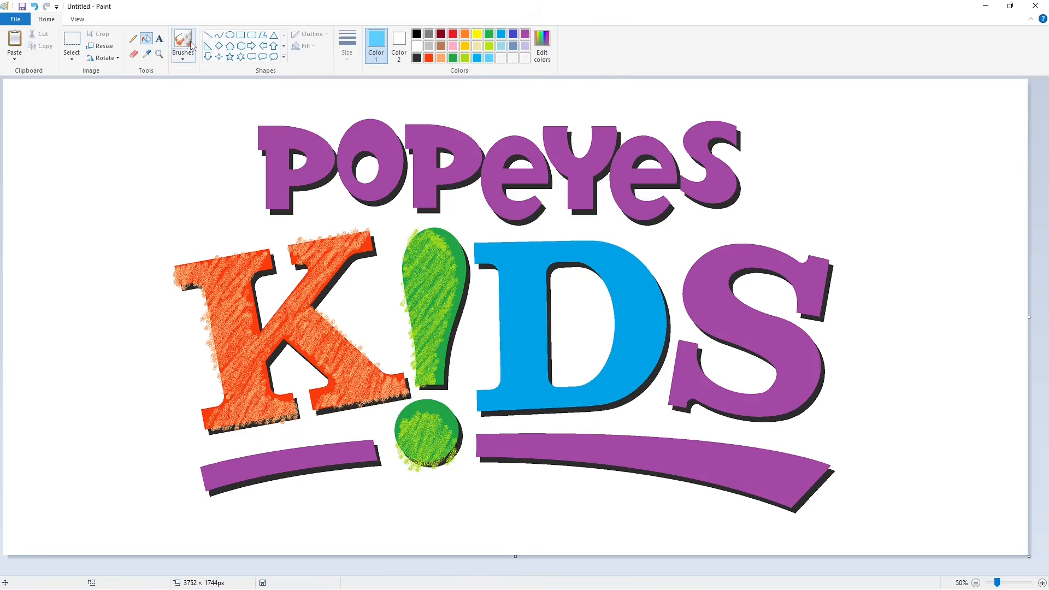
pyautogui.click(183, 43)
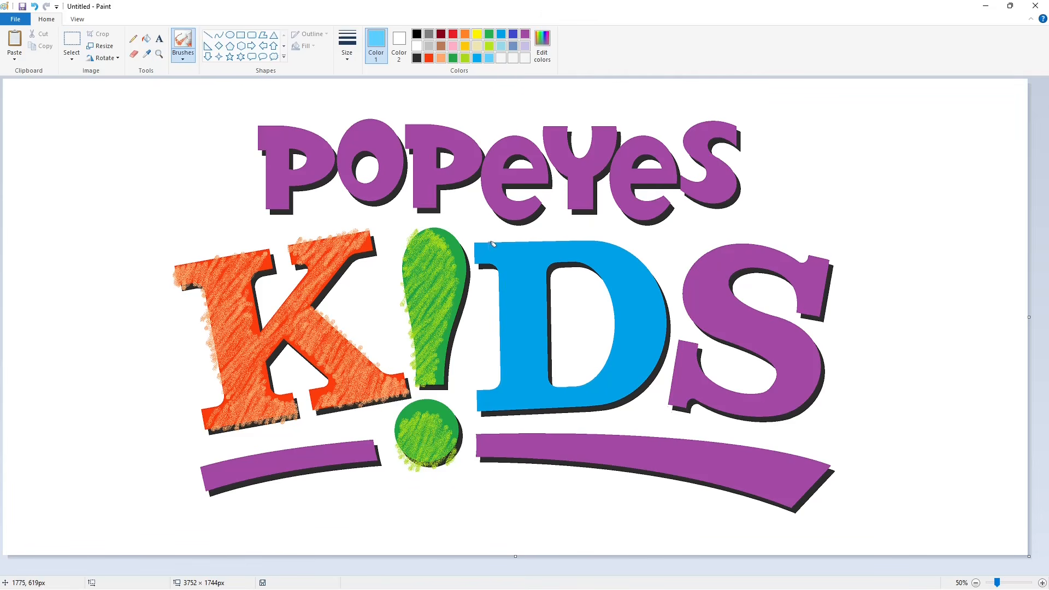
pyautogui.moveTo(480, 247)
pyautogui.mouseDown()
pyautogui.moveTo(516, 243)
pyautogui.moveTo(501, 266)
pyautogui.moveTo(519, 243)
pyautogui.moveTo(509, 272)
pyautogui.moveTo(509, 245)
pyautogui.moveTo(507, 288)
pyautogui.moveTo(531, 235)
pyautogui.moveTo(503, 285)
pyautogui.moveTo(539, 242)
pyautogui.moveTo(504, 302)
pyautogui.moveTo(546, 235)
pyautogui.moveTo(502, 307)
pyautogui.moveTo(549, 238)
pyautogui.moveTo(506, 280)
pyautogui.moveTo(534, 252)
pyautogui.moveTo(528, 299)
pyautogui.moveTo(543, 259)
pyautogui.moveTo(505, 308)
pyautogui.moveTo(540, 272)
pyautogui.moveTo(503, 314)
pyautogui.moveTo(537, 282)
pyautogui.moveTo(506, 330)
pyautogui.moveTo(540, 322)
pyautogui.moveTo(506, 359)
pyautogui.moveTo(539, 335)
pyautogui.moveTo(497, 376)
pyautogui.moveTo(540, 346)
pyautogui.moveTo(491, 391)
pyautogui.moveTo(532, 367)
pyautogui.moveTo(489, 410)
pyautogui.moveTo(537, 365)
pyautogui.moveTo(546, 381)
pyautogui.moveTo(525, 409)
pyautogui.moveTo(546, 385)
pyautogui.moveTo(578, 403)
pyautogui.moveTo(569, 405)
pyautogui.moveTo(590, 398)
pyautogui.mouseUp()
pyautogui.click(500, 47)
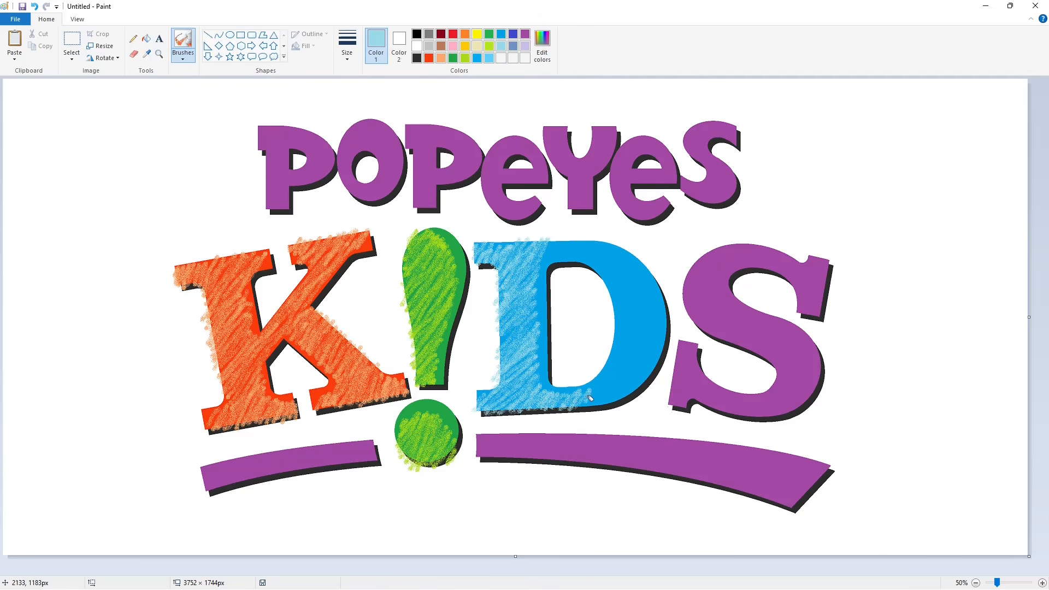
pyautogui.moveTo(542, 261)
pyautogui.mouseDown()
pyautogui.moveTo(568, 239)
pyautogui.moveTo(567, 252)
pyautogui.moveTo(579, 234)
pyautogui.moveTo(571, 252)
pyautogui.moveTo(587, 234)
pyautogui.moveTo(583, 254)
pyautogui.moveTo(599, 236)
pyautogui.moveTo(593, 254)
pyautogui.moveTo(616, 242)
pyautogui.moveTo(602, 261)
pyautogui.moveTo(625, 247)
pyautogui.moveTo(606, 263)
pyautogui.moveTo(626, 255)
pyautogui.moveTo(614, 275)
pyautogui.moveTo(630, 256)
pyautogui.moveTo(619, 279)
pyautogui.moveTo(638, 256)
pyautogui.moveTo(619, 287)
pyautogui.moveTo(643, 257)
pyautogui.moveTo(628, 296)
pyautogui.moveTo(652, 266)
pyautogui.moveTo(628, 324)
pyautogui.moveTo(663, 279)
pyautogui.moveTo(632, 323)
pyautogui.moveTo(658, 300)
pyautogui.moveTo(631, 340)
pyautogui.mouseUp()
pyautogui.moveTo(664, 293)
pyautogui.mouseDown()
pyautogui.moveTo(625, 353)
pyautogui.moveTo(666, 307)
pyautogui.moveTo(635, 339)
pyautogui.moveTo(653, 328)
pyautogui.moveTo(590, 398)
pyautogui.moveTo(669, 317)
pyautogui.moveTo(594, 398)
pyautogui.moveTo(671, 324)
pyautogui.moveTo(615, 391)
pyautogui.moveTo(659, 344)
pyautogui.moveTo(641, 379)
pyautogui.moveTo(667, 339)
pyautogui.moveTo(639, 377)
pyautogui.moveTo(627, 376)
pyautogui.moveTo(665, 322)
pyautogui.moveTo(614, 385)
pyautogui.moveTo(632, 352)
pyautogui.mouseUp()
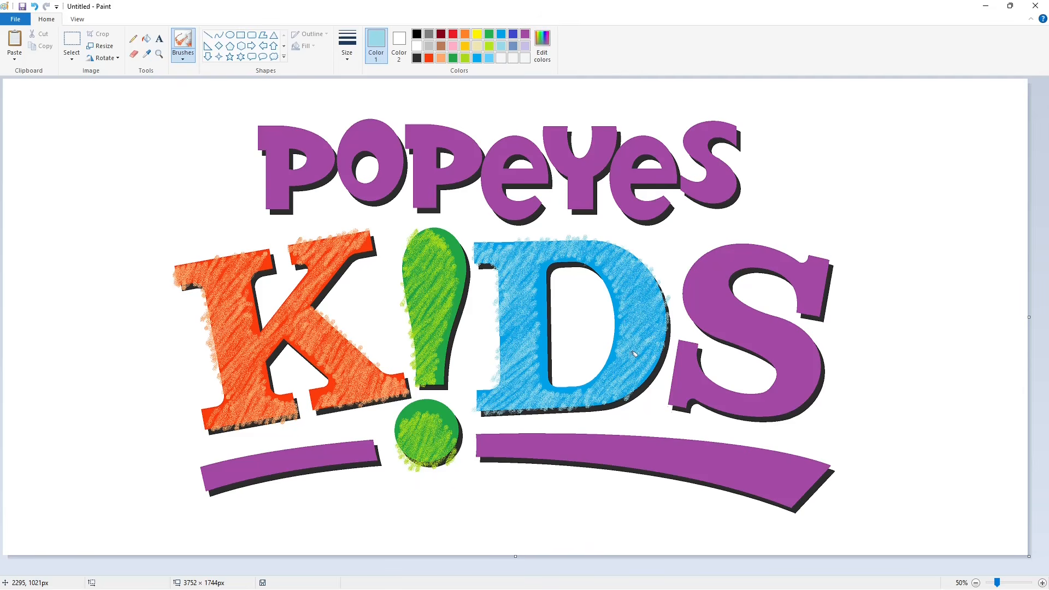
# Fill the large S of K!DS with the light peach-orange custom colour.
pyautogui.click(146, 38)
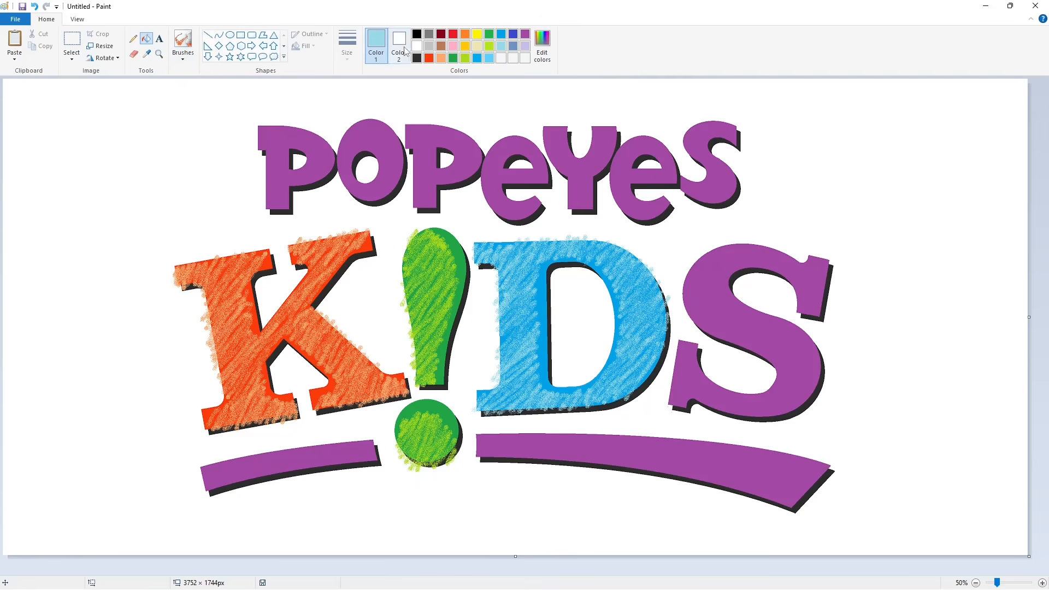
pyautogui.click(441, 58)
pyautogui.click(734, 266)
# Scribble custom red-orange diagonally over the upper curve and upper serif of the peach S with the textured brush.
pyautogui.click(428, 58)
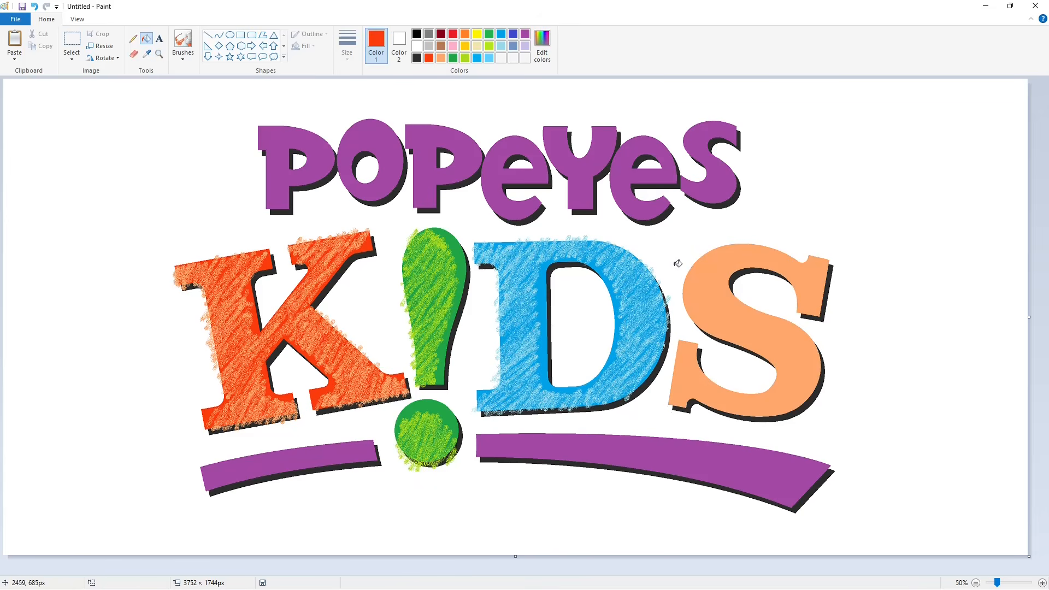
pyautogui.click(706, 255)
pyautogui.hotkey('ctrl', 'z')
pyautogui.click(183, 44)
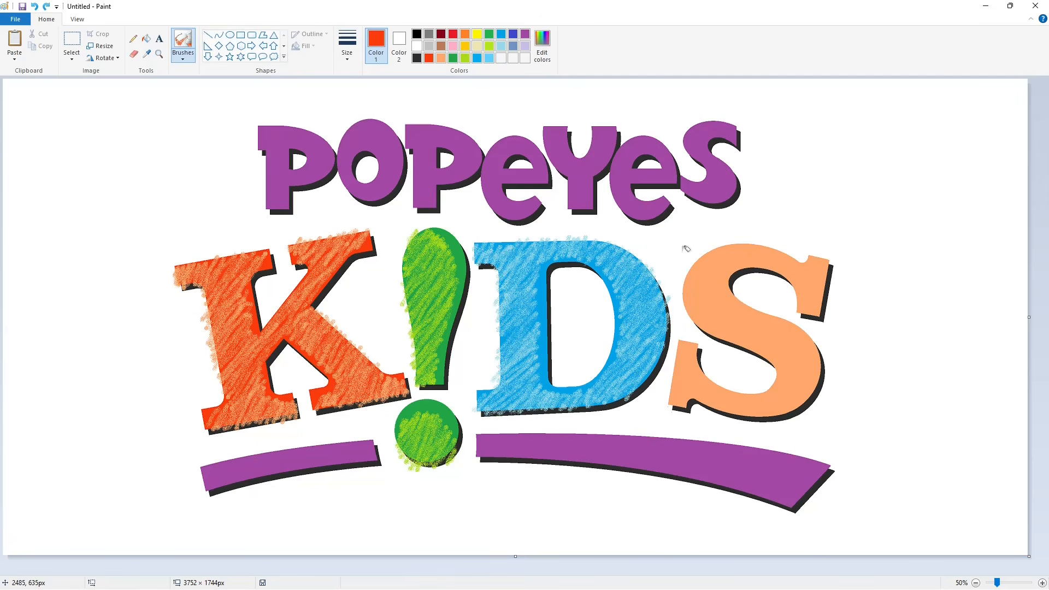
pyautogui.moveTo(691, 264)
pyautogui.mouseDown()
pyautogui.moveTo(734, 240)
pyautogui.moveTo(688, 308)
pyautogui.moveTo(744, 241)
pyautogui.moveTo(736, 262)
pyautogui.moveTo(760, 240)
pyautogui.moveTo(758, 257)
pyautogui.moveTo(787, 248)
pyautogui.moveTo(789, 265)
pyautogui.moveTo(802, 256)
pyautogui.moveTo(801, 268)
pyautogui.moveTo(811, 253)
pyautogui.moveTo(805, 280)
pyautogui.moveTo(824, 263)
pyautogui.moveTo(807, 300)
pyautogui.moveTo(807, 272)
pyautogui.mouseUp()
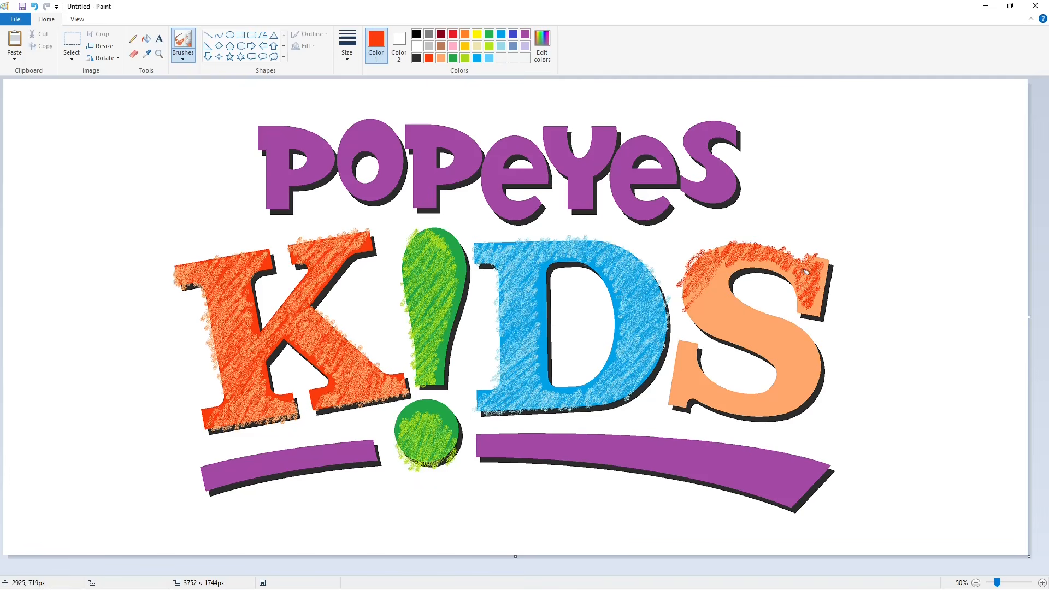
pyautogui.moveTo(712, 254)
pyautogui.mouseDown()
pyautogui.moveTo(690, 281)
pyautogui.moveTo(719, 260)
pyautogui.moveTo(694, 292)
pyautogui.moveTo(715, 262)
pyautogui.moveTo(718, 279)
pyautogui.moveTo(686, 314)
pyautogui.moveTo(722, 270)
pyautogui.moveTo(690, 320)
pyautogui.moveTo(721, 271)
pyautogui.moveTo(697, 313)
pyautogui.moveTo(726, 289)
pyautogui.moveTo(706, 318)
pyautogui.moveTo(724, 285)
pyautogui.moveTo(710, 328)
pyautogui.moveTo(730, 300)
pyautogui.moveTo(704, 329)
pyautogui.moveTo(731, 304)
pyautogui.moveTo(715, 330)
pyautogui.moveTo(740, 309)
pyautogui.moveTo(725, 335)
pyautogui.moveTo(730, 307)
pyautogui.moveTo(718, 334)
pyautogui.moveTo(744, 314)
pyautogui.mouseUp()
pyautogui.hotkey('ctrl', 'z')
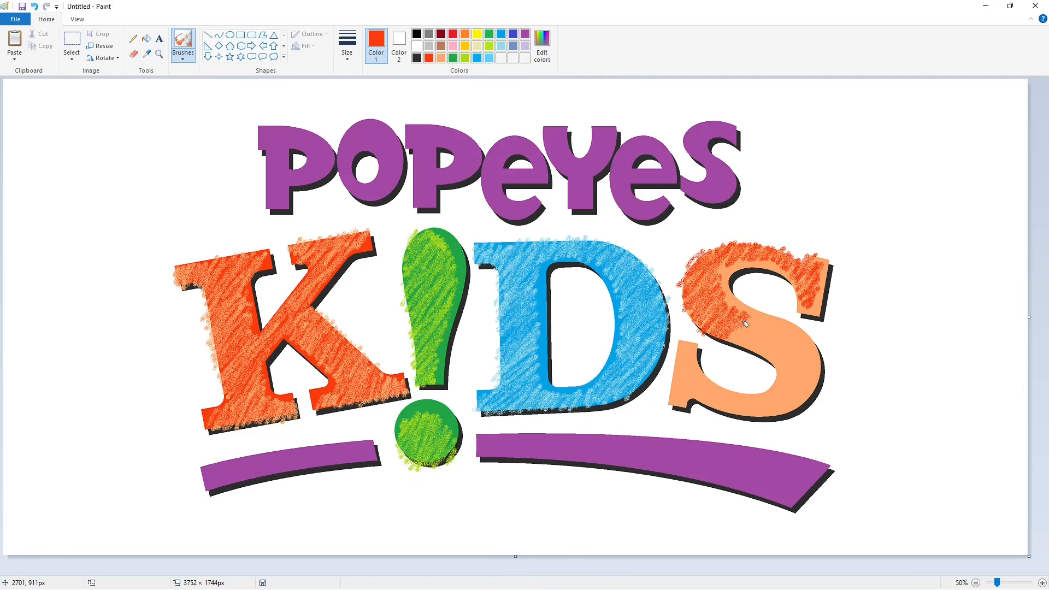
pyautogui.moveTo(746, 325)
pyautogui.mouseDown()
pyautogui.moveTo(757, 320)
pyautogui.moveTo(745, 343)
pyautogui.moveTo(723, 322)
pyautogui.mouseUp()
pyautogui.hotkey('ctrl', 'z')
pyautogui.hotkey('ctrl', 'z')
pyautogui.hotkey('ctrl', 'z')
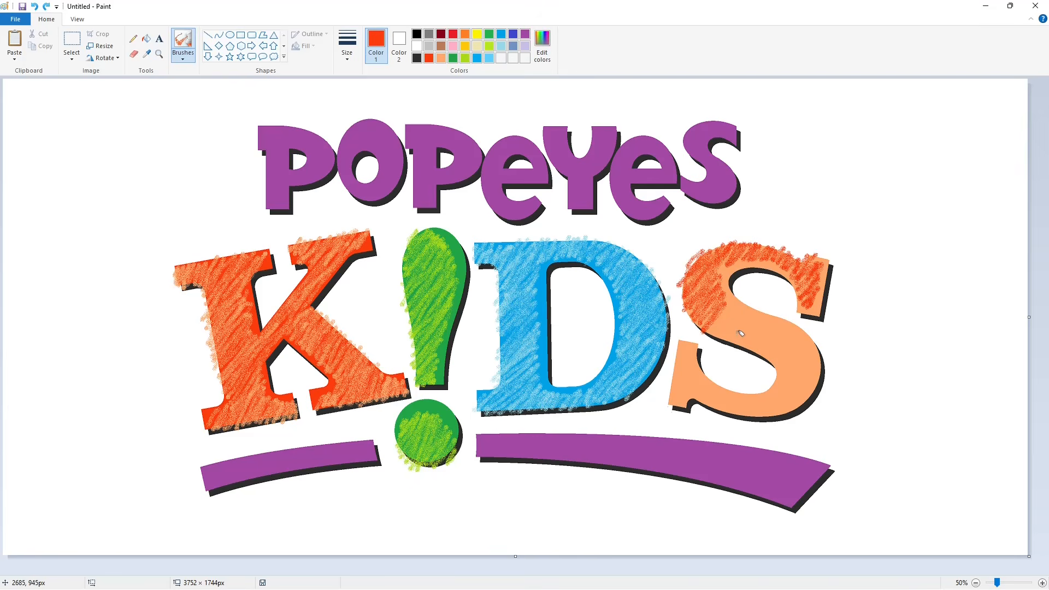
pyautogui.hotkey('ctrl', 'z')
# Continue the red-orange scribbles down the S's middle diagonal, around its lower curve and over the lower serif.
pyautogui.moveTo(722, 301)
pyautogui.mouseDown()
pyautogui.moveTo(713, 323)
pyautogui.moveTo(732, 301)
pyautogui.moveTo(713, 329)
pyautogui.moveTo(738, 299)
pyautogui.moveTo(720, 332)
pyautogui.moveTo(740, 306)
pyautogui.moveTo(726, 327)
pyautogui.moveTo(748, 313)
pyautogui.moveTo(739, 337)
pyautogui.moveTo(760, 312)
pyautogui.moveTo(747, 342)
pyautogui.moveTo(763, 312)
pyautogui.moveTo(751, 345)
pyautogui.moveTo(770, 324)
pyautogui.moveTo(753, 346)
pyautogui.moveTo(779, 316)
pyautogui.moveTo(765, 339)
pyautogui.moveTo(788, 323)
pyautogui.moveTo(772, 356)
pyautogui.moveTo(796, 326)
pyautogui.moveTo(783, 359)
pyautogui.moveTo(802, 336)
pyautogui.moveTo(787, 364)
pyautogui.moveTo(803, 340)
pyautogui.moveTo(806, 354)
pyautogui.moveTo(791, 369)
pyautogui.moveTo(810, 339)
pyautogui.moveTo(794, 378)
pyautogui.moveTo(819, 346)
pyautogui.moveTo(786, 375)
pyautogui.moveTo(792, 388)
pyautogui.moveTo(818, 356)
pyautogui.moveTo(779, 404)
pyautogui.moveTo(819, 363)
pyautogui.moveTo(787, 409)
pyautogui.moveTo(822, 381)
pyautogui.moveTo(810, 401)
pyautogui.moveTo(773, 402)
pyautogui.mouseUp()
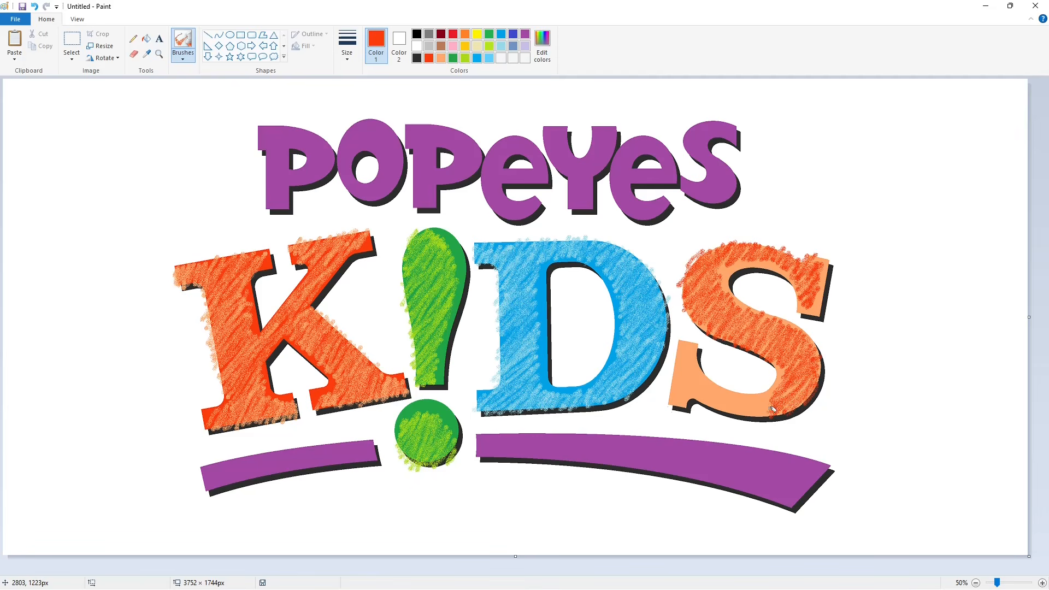
pyautogui.moveTo(771, 410)
pyautogui.mouseDown()
pyautogui.moveTo(744, 415)
pyautogui.moveTo(747, 402)
pyautogui.moveTo(735, 408)
pyautogui.moveTo(762, 396)
pyautogui.moveTo(732, 407)
pyautogui.moveTo(736, 396)
pyautogui.moveTo(722, 404)
pyautogui.moveTo(731, 393)
pyautogui.moveTo(716, 403)
pyautogui.moveTo(711, 389)
pyautogui.moveTo(685, 408)
pyautogui.moveTo(706, 385)
pyautogui.moveTo(677, 393)
pyautogui.moveTo(679, 382)
pyautogui.moveTo(686, 395)
pyautogui.moveTo(695, 384)
pyautogui.moveTo(678, 402)
pyautogui.moveTo(693, 373)
pyautogui.moveTo(672, 390)
pyautogui.moveTo(692, 366)
pyautogui.moveTo(672, 380)
pyautogui.moveTo(691, 362)
pyautogui.moveTo(673, 375)
pyautogui.moveTo(687, 358)
pyautogui.moveTo(670, 367)
pyautogui.moveTo(694, 360)
pyautogui.mouseUp()
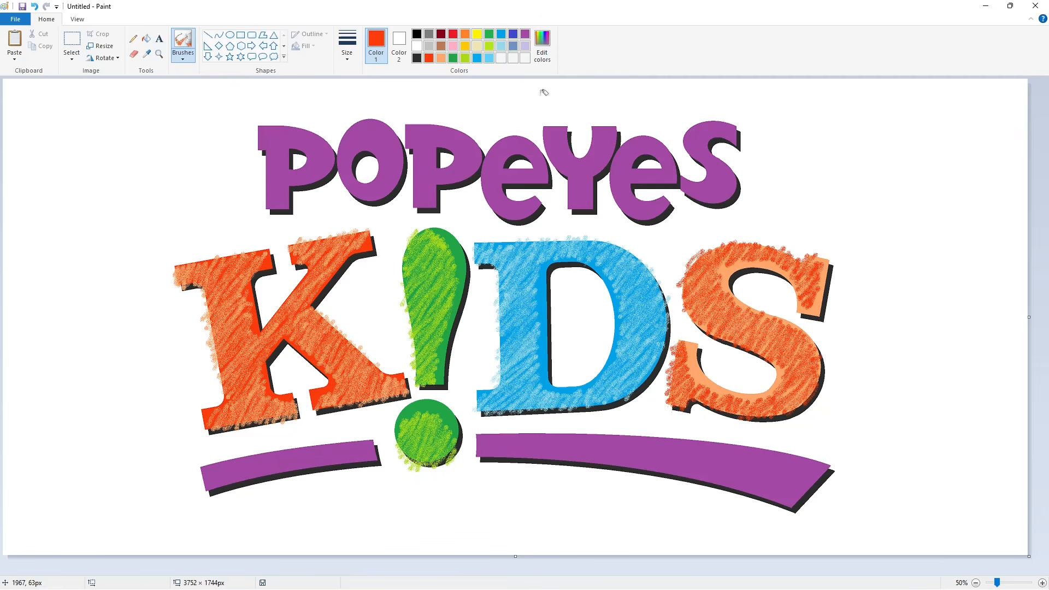
# Fill both underline bars beneath K!DS with the palette's gold.
pyautogui.click(465, 46)
pyautogui.click(146, 38)
pyautogui.click(339, 453)
pyautogui.click(492, 445)
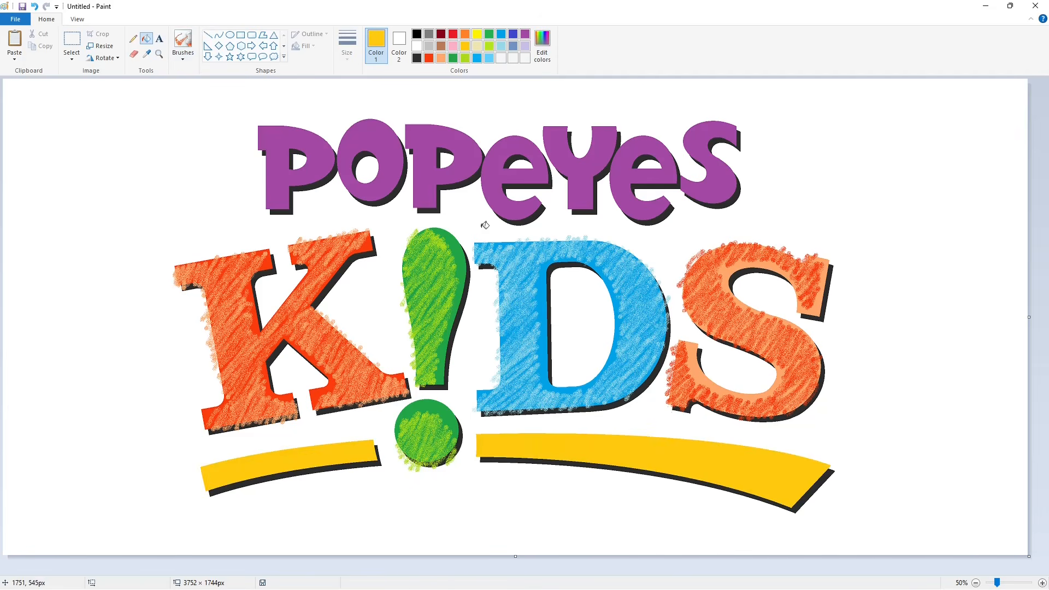
# Scribble palette orange diagonally along both gold underline bars with the textured brush.
pyautogui.click(465, 35)
pyautogui.click(183, 41)
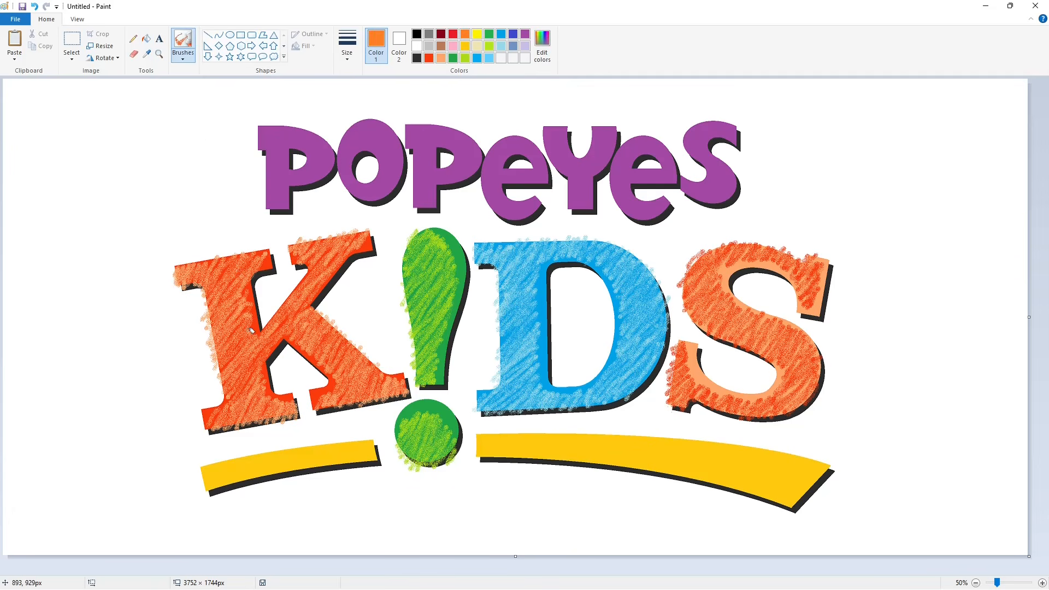
pyautogui.moveTo(211, 464)
pyautogui.mouseDown()
pyautogui.moveTo(213, 485)
pyautogui.moveTo(225, 461)
pyautogui.moveTo(221, 476)
pyautogui.moveTo(238, 459)
pyautogui.moveTo(236, 474)
pyautogui.moveTo(251, 453)
pyautogui.moveTo(257, 474)
pyautogui.moveTo(267, 453)
pyautogui.moveTo(266, 474)
pyautogui.moveTo(277, 453)
pyautogui.moveTo(277, 472)
pyautogui.moveTo(286, 450)
pyautogui.moveTo(283, 471)
pyautogui.moveTo(293, 450)
pyautogui.moveTo(297, 459)
pyautogui.moveTo(300, 443)
pyautogui.moveTo(299, 467)
pyautogui.moveTo(313, 440)
pyautogui.moveTo(304, 463)
pyautogui.moveTo(325, 438)
pyautogui.moveTo(324, 466)
pyautogui.moveTo(330, 443)
pyautogui.moveTo(334, 460)
pyautogui.moveTo(352, 433)
pyautogui.moveTo(348, 457)
pyautogui.moveTo(359, 433)
pyautogui.moveTo(356, 455)
pyautogui.moveTo(369, 438)
pyautogui.moveTo(381, 459)
pyautogui.mouseUp()
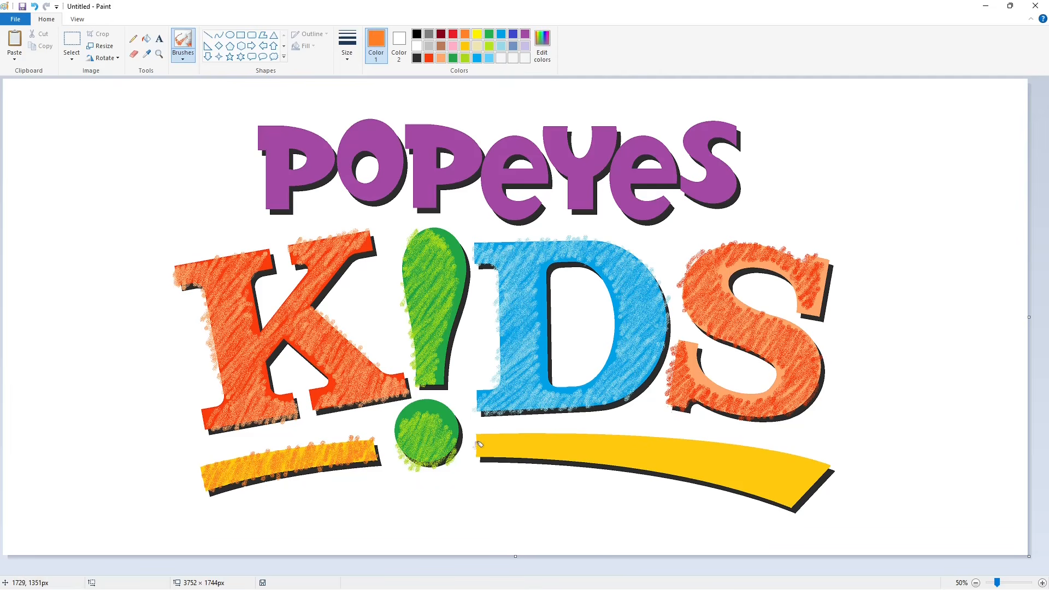
pyautogui.moveTo(479, 445)
pyautogui.mouseDown()
pyautogui.moveTo(508, 432)
pyautogui.moveTo(504, 447)
pyautogui.moveTo(524, 436)
pyautogui.moveTo(526, 453)
pyautogui.moveTo(538, 440)
pyautogui.moveTo(553, 454)
pyautogui.moveTo(554, 439)
pyautogui.moveTo(559, 448)
pyautogui.moveTo(570, 435)
pyautogui.moveTo(564, 452)
pyautogui.moveTo(577, 433)
pyautogui.moveTo(571, 453)
pyautogui.moveTo(585, 435)
pyautogui.moveTo(574, 458)
pyautogui.moveTo(595, 430)
pyautogui.moveTo(586, 457)
pyautogui.moveTo(605, 429)
pyautogui.moveTo(606, 453)
pyautogui.mouseUp()
pyautogui.moveTo(602, 459)
pyautogui.mouseDown()
pyautogui.moveTo(628, 433)
pyautogui.moveTo(616, 458)
pyautogui.moveTo(634, 432)
pyautogui.moveTo(628, 456)
pyautogui.moveTo(644, 427)
pyautogui.moveTo(639, 456)
pyautogui.moveTo(667, 437)
pyautogui.moveTo(653, 465)
pyautogui.moveTo(679, 436)
pyautogui.moveTo(667, 461)
pyautogui.moveTo(684, 440)
pyautogui.moveTo(674, 468)
pyautogui.moveTo(690, 442)
pyautogui.moveTo(682, 471)
pyautogui.moveTo(704, 441)
pyautogui.moveTo(684, 468)
pyautogui.moveTo(702, 441)
pyautogui.moveTo(697, 477)
pyautogui.moveTo(747, 445)
pyautogui.moveTo(699, 466)
pyautogui.moveTo(713, 443)
pyautogui.moveTo(701, 470)
pyautogui.moveTo(724, 453)
pyautogui.moveTo(711, 474)
pyautogui.moveTo(733, 441)
pyautogui.moveTo(713, 474)
pyautogui.moveTo(746, 445)
pyautogui.moveTo(729, 480)
pyautogui.moveTo(723, 471)
pyautogui.moveTo(747, 448)
pyautogui.moveTo(733, 484)
pyautogui.moveTo(761, 456)
pyautogui.moveTo(749, 479)
pyautogui.moveTo(773, 453)
pyautogui.moveTo(770, 463)
pyautogui.moveTo(787, 461)
pyautogui.moveTo(765, 492)
pyautogui.moveTo(795, 459)
pyautogui.moveTo(779, 495)
pyautogui.moveTo(811, 455)
pyautogui.moveTo(783, 499)
pyautogui.moveTo(826, 464)
pyautogui.moveTo(815, 489)
pyautogui.mouseUp()
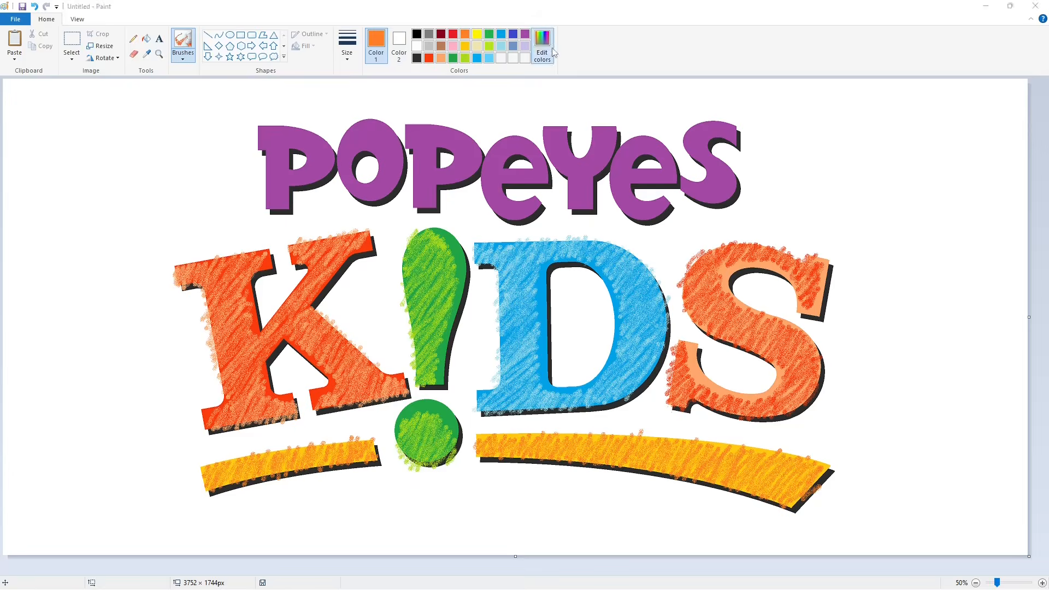
# Add an orange to the custom colours and fill all the letters of the POPEYES wordmark with it.
pyautogui.click(542, 44)
pyautogui.click(462, 373)
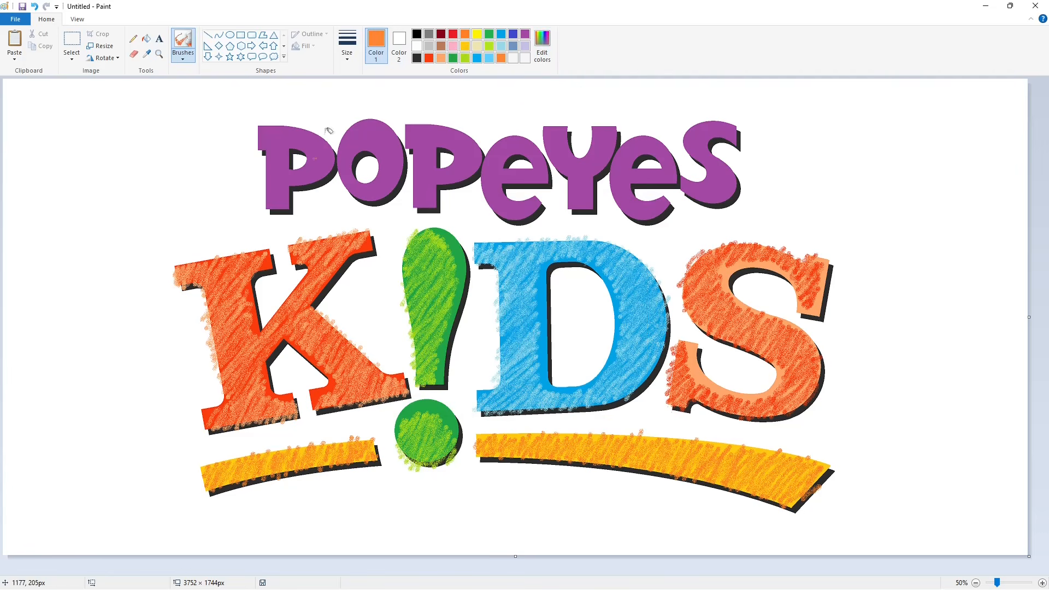
pyautogui.click(146, 38)
pyautogui.click(306, 144)
pyautogui.click(361, 135)
pyautogui.click(448, 138)
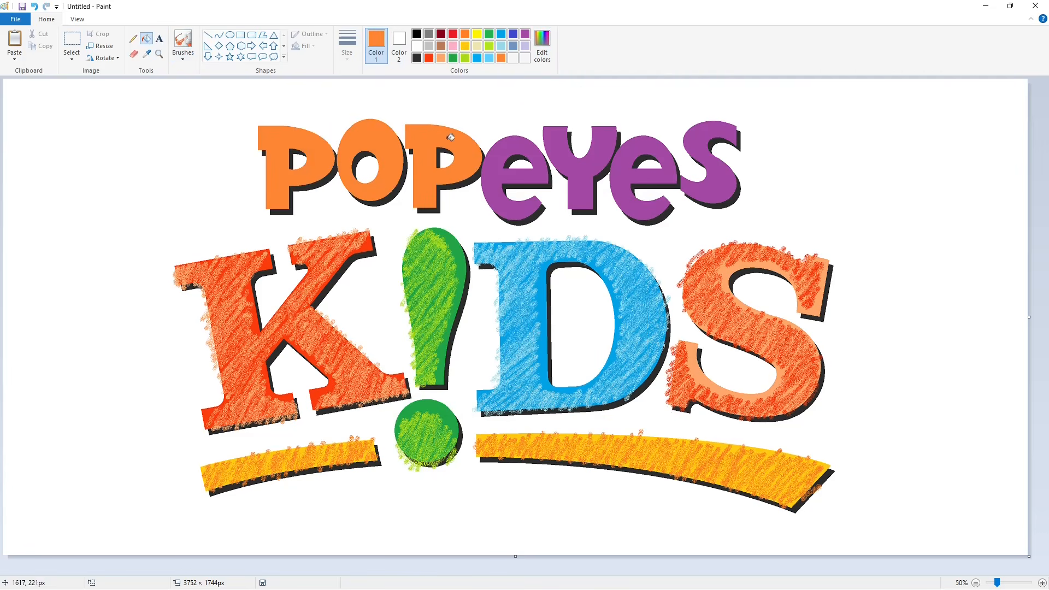
pyautogui.click(497, 160)
pyautogui.click(570, 165)
pyautogui.click(614, 175)
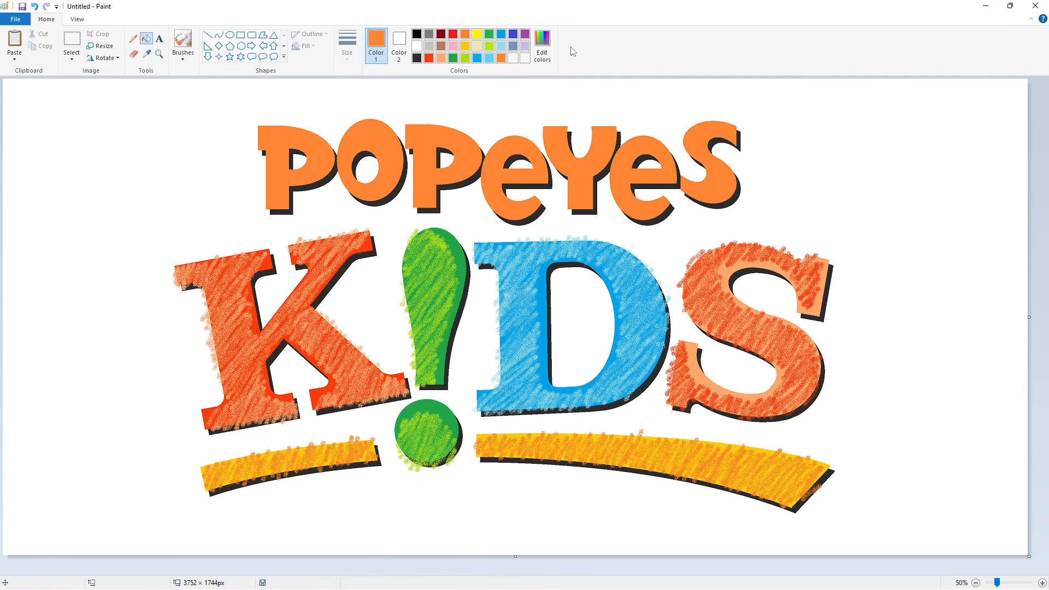